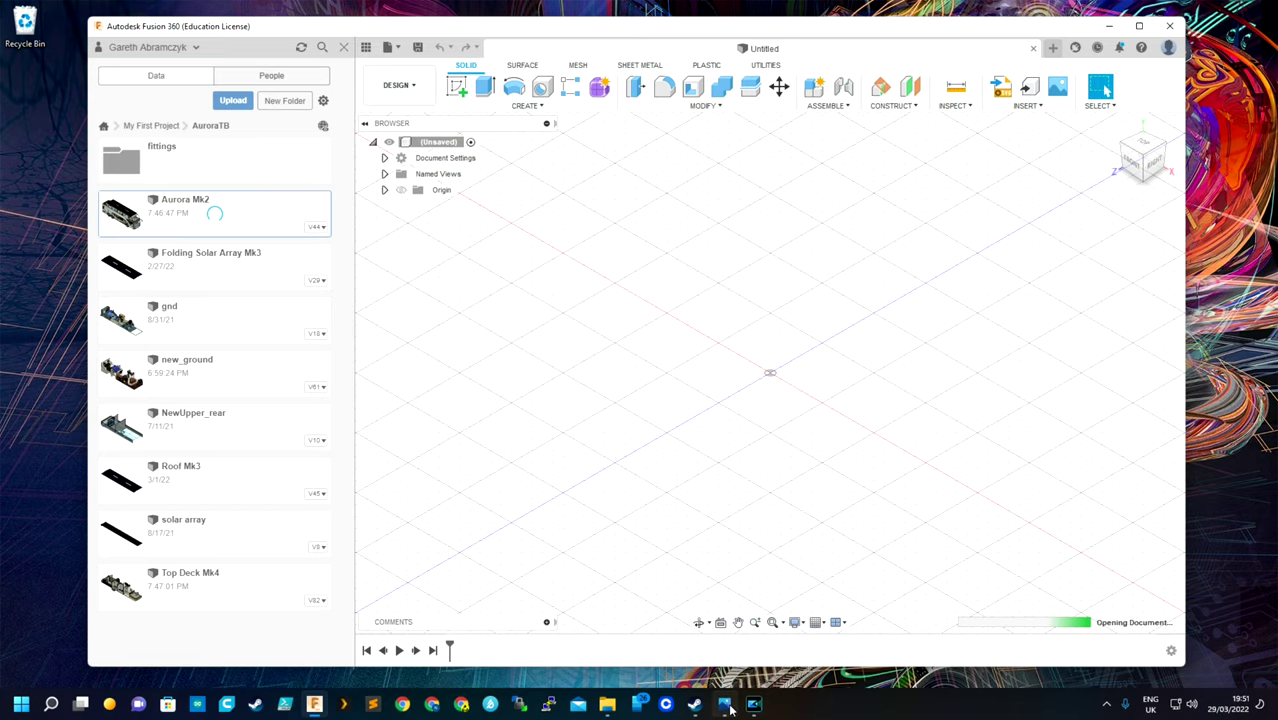
# Browse back through the double-decker coach photos in Windows Photos, then return to the Aurora Mk2 model
pyautogui.click(728, 705)
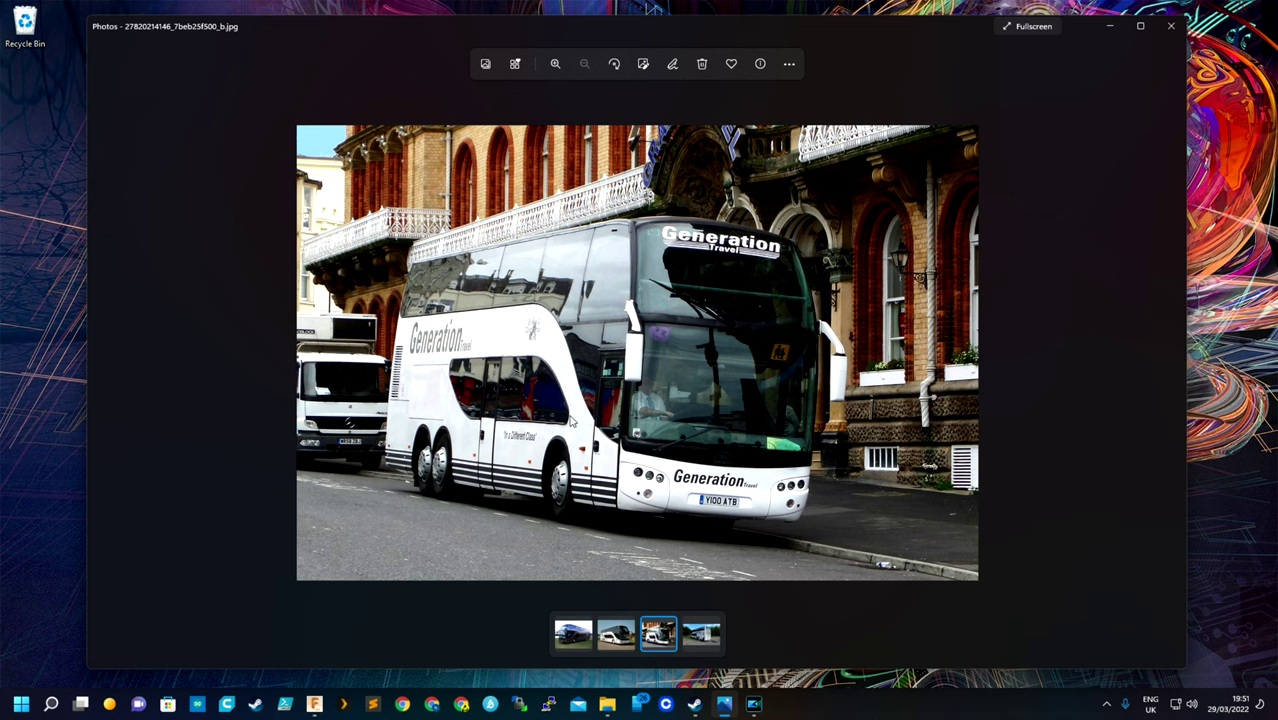
pyautogui.press('Left')
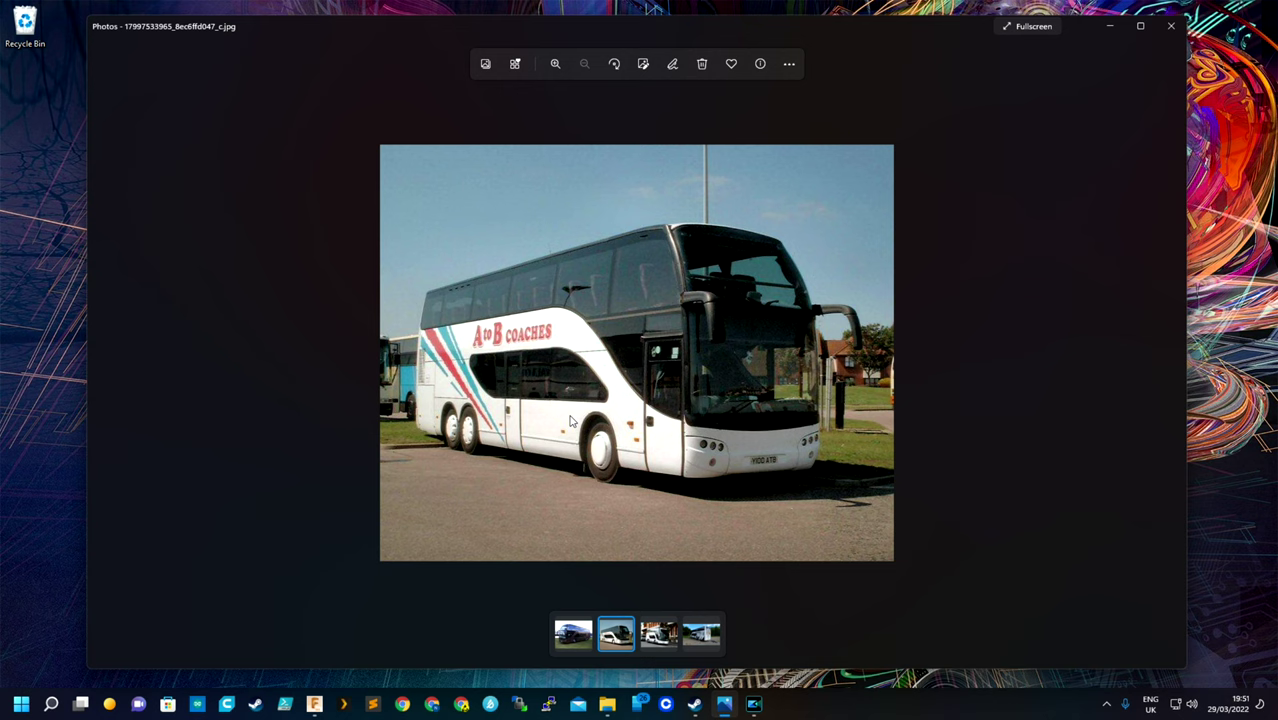
pyautogui.press('Left')
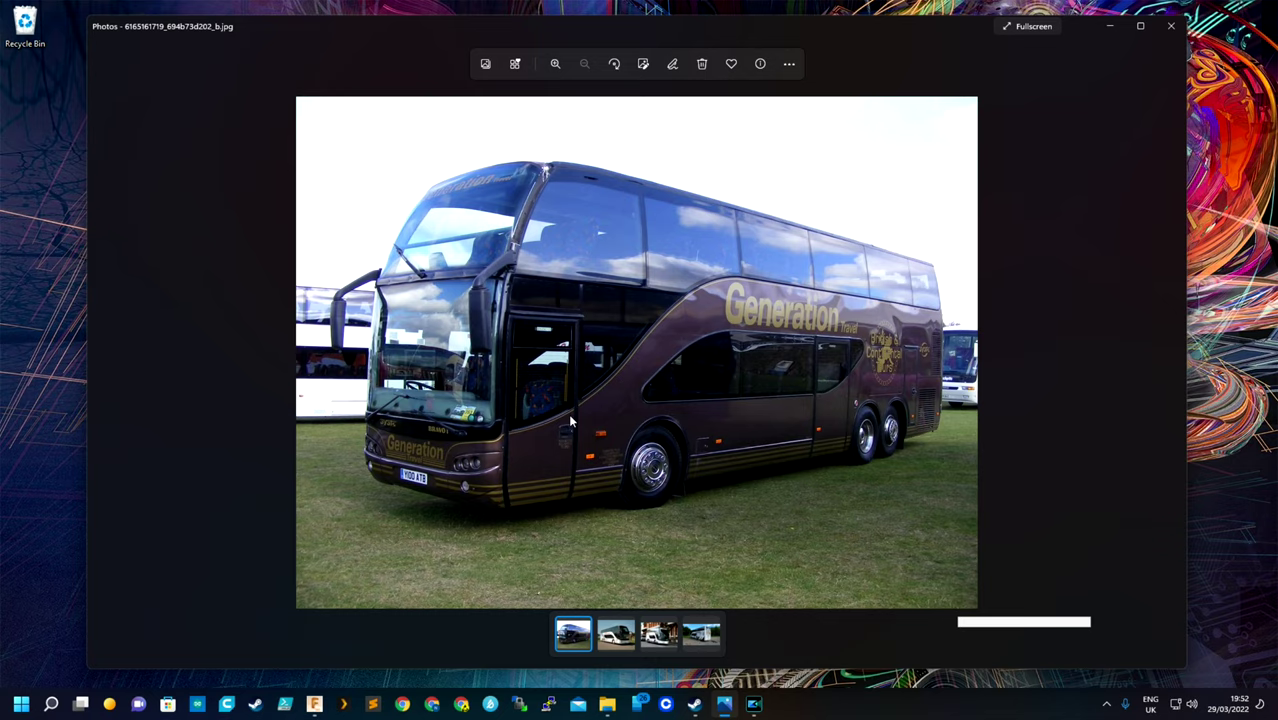
pyautogui.hotkey('alt', 'Tab')
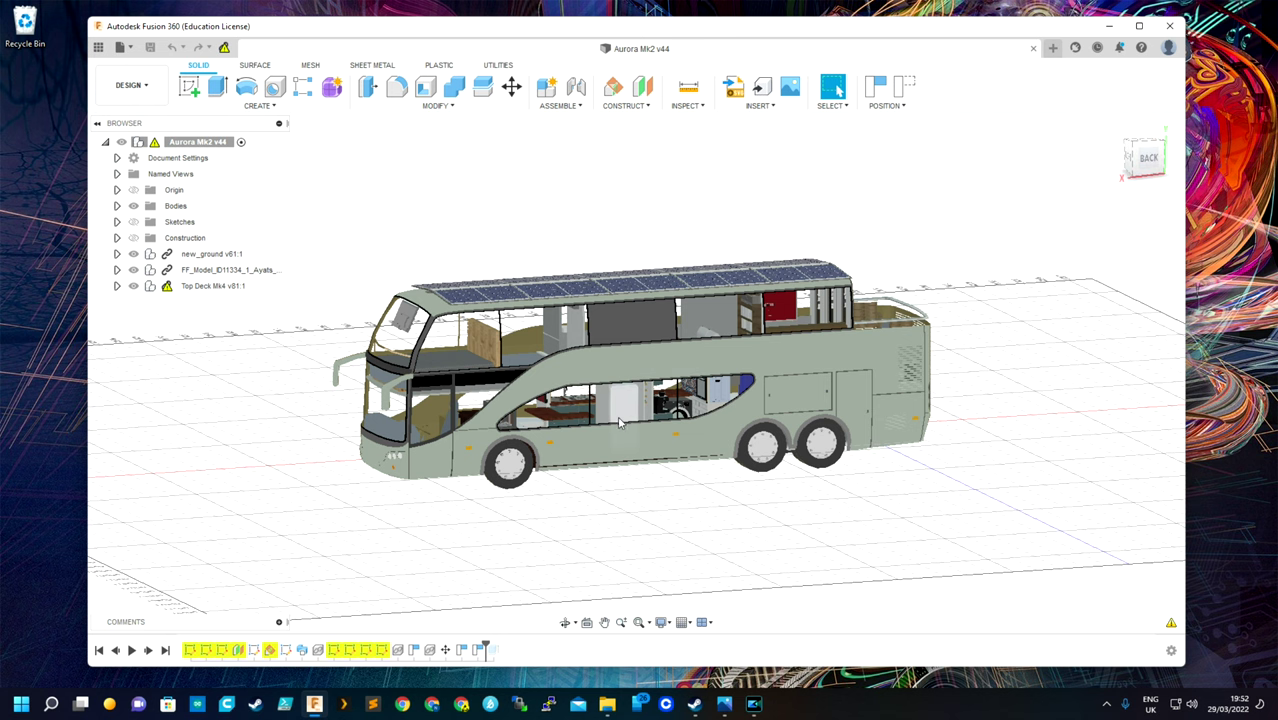
# Orbit the Aurora Mk2 coach to its far side and back, snapping to a side view
pyautogui.scroll(2, 617, 427)
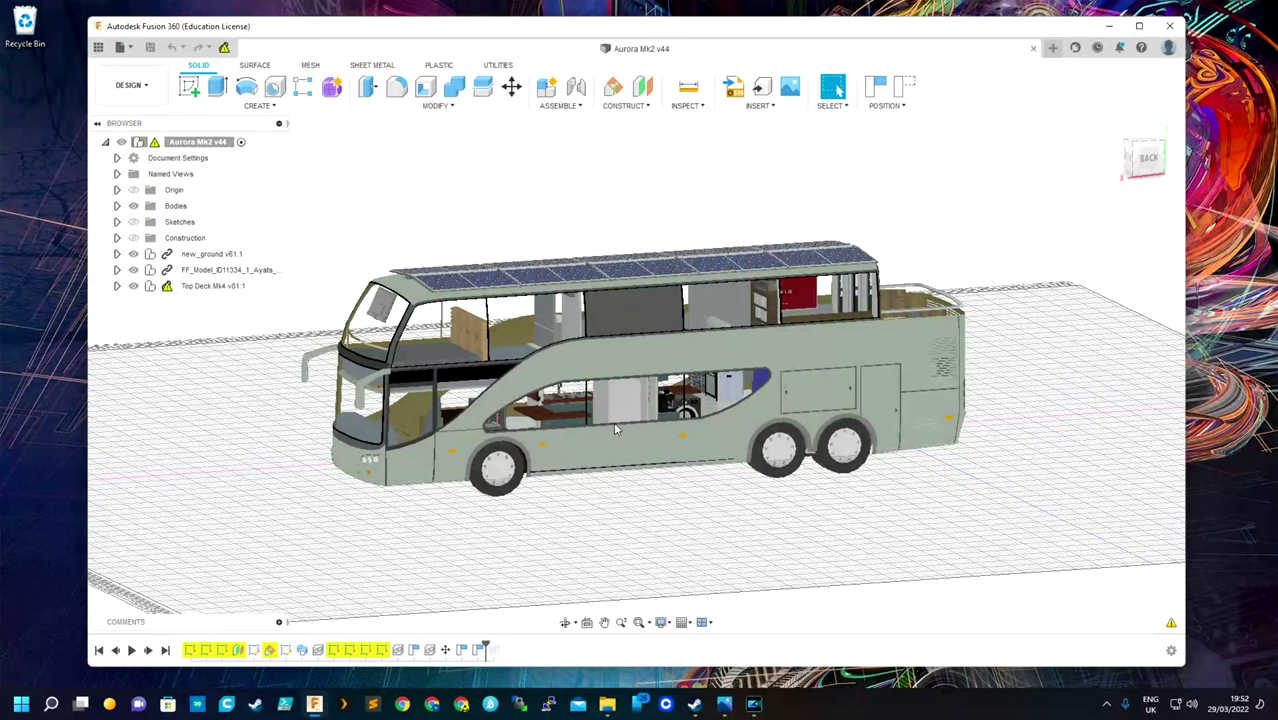
pyautogui.moveTo(617, 427); pyautogui.dragTo(656, 426, button='middle')
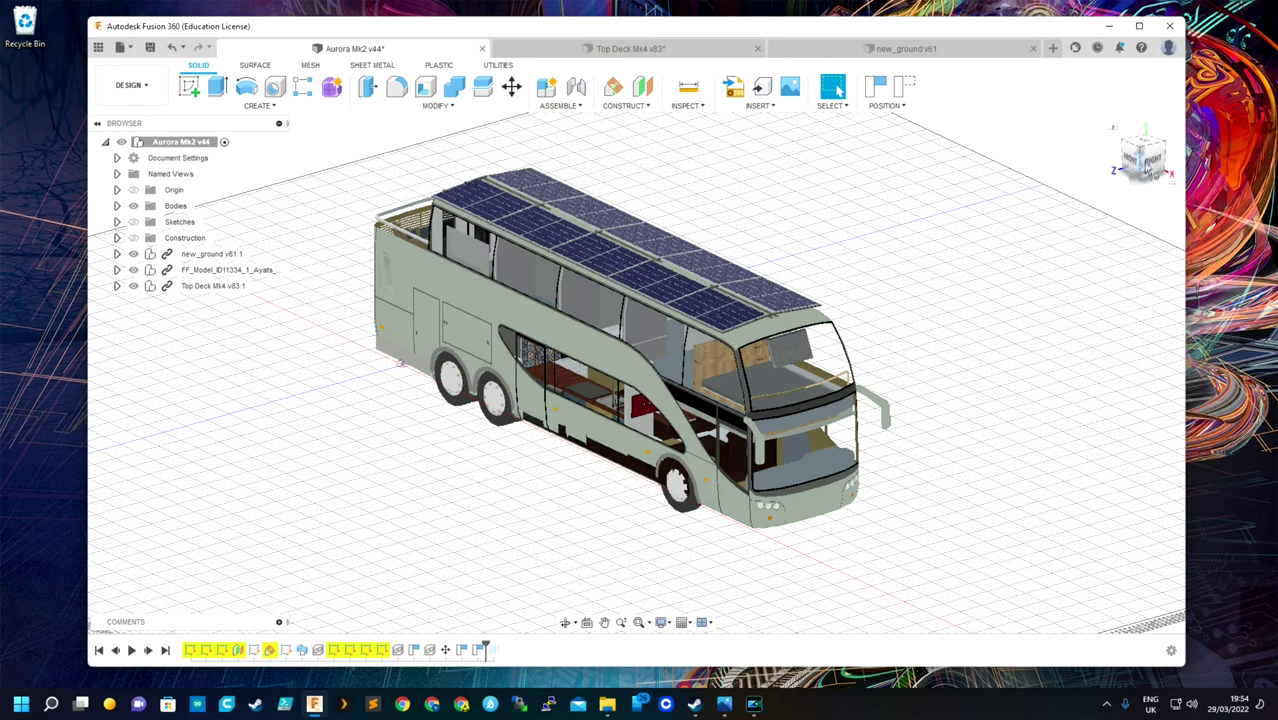
pyautogui.moveTo(1140, 160)
pyautogui.mouseDown()
pyautogui.moveTo(300, 250)
pyautogui.moveTo(118, 286)
pyautogui.moveTo(118, 222)
pyautogui.mouseUp()
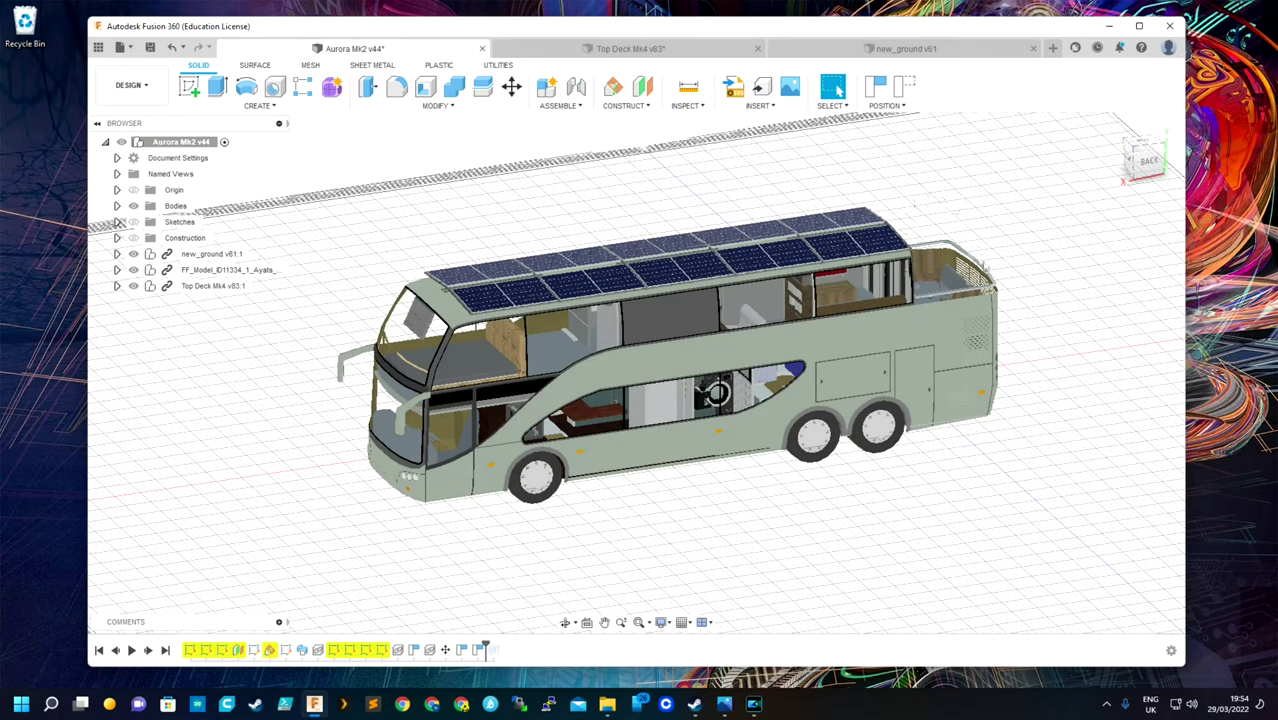
pyautogui.moveTo(1145, 158)
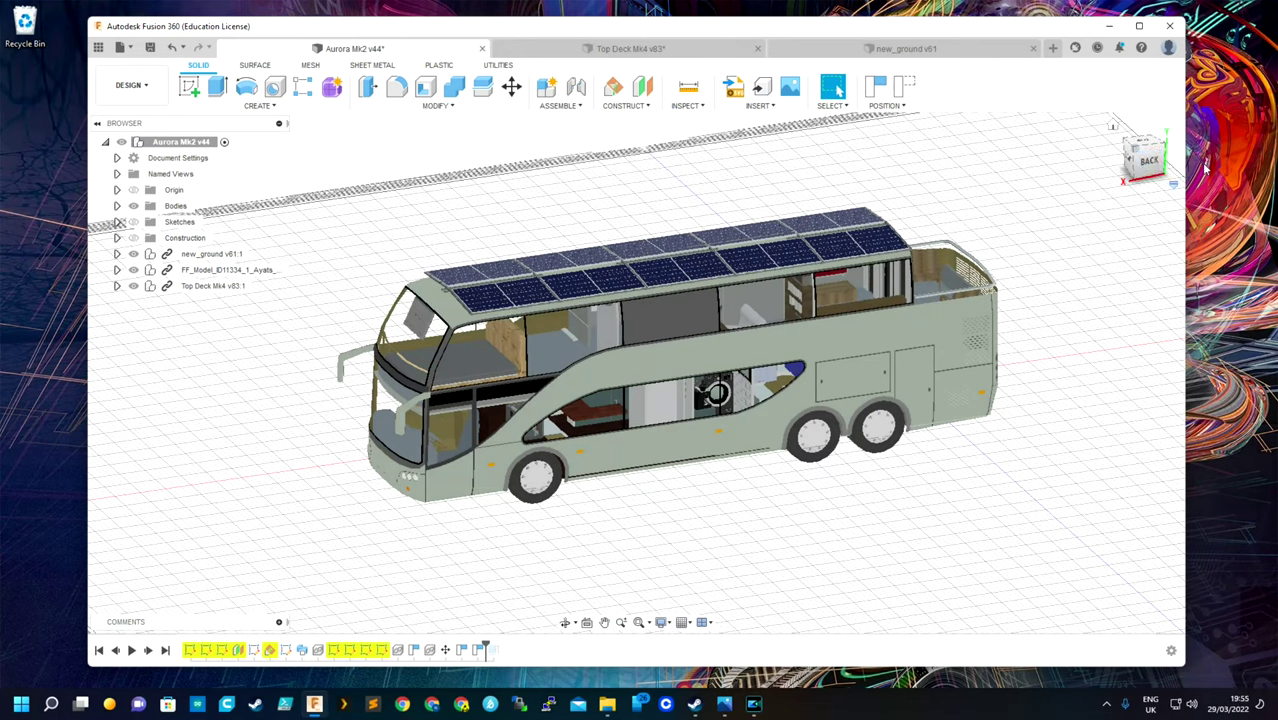
pyautogui.moveTo(1127, 140)
pyautogui.mouseDown()
pyautogui.moveTo(1110, 150)
pyautogui.moveTo(1198, 200)
pyautogui.mouseUp()
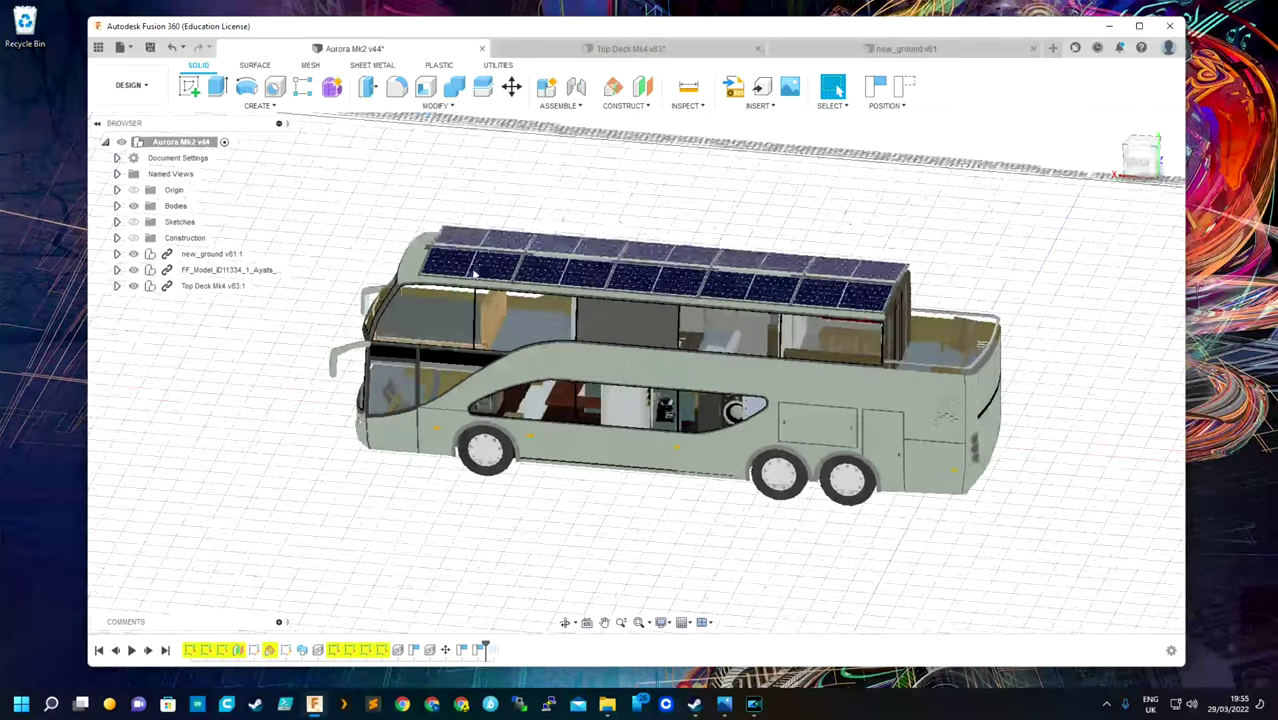
pyautogui.click(1155, 165)
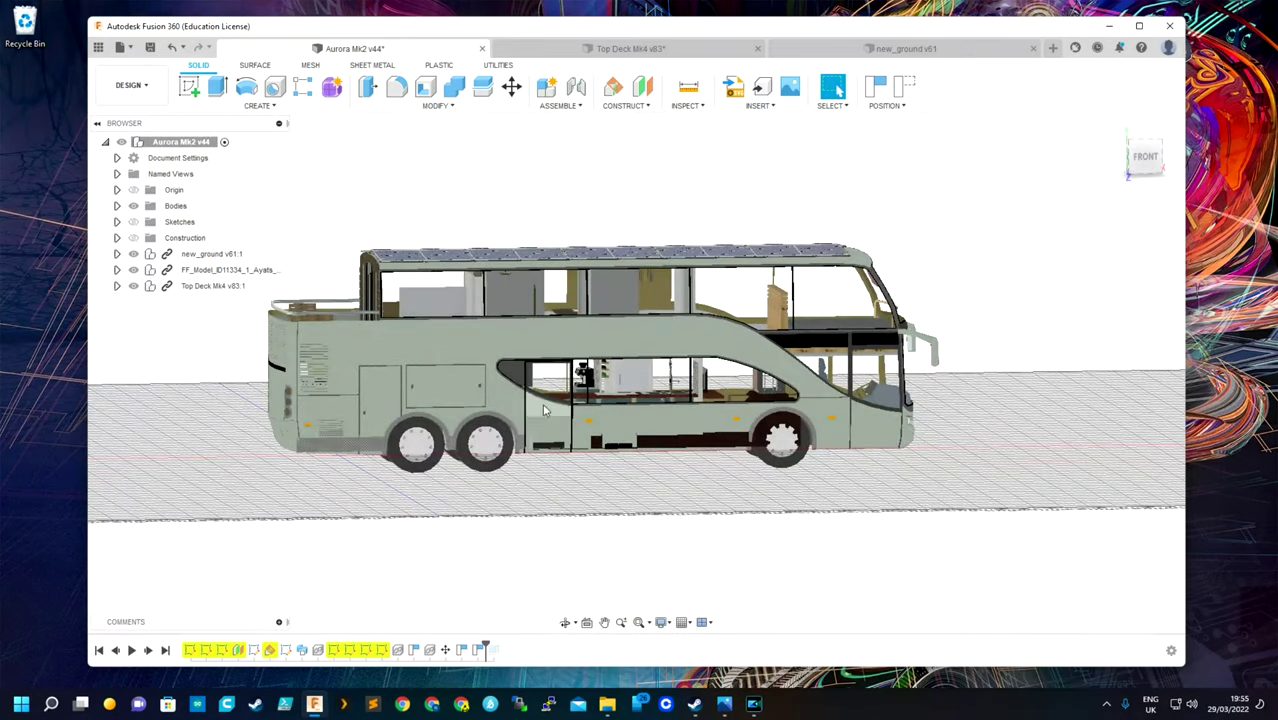
pyautogui.moveTo(1140, 160); pyautogui.dragTo(1145, 175)
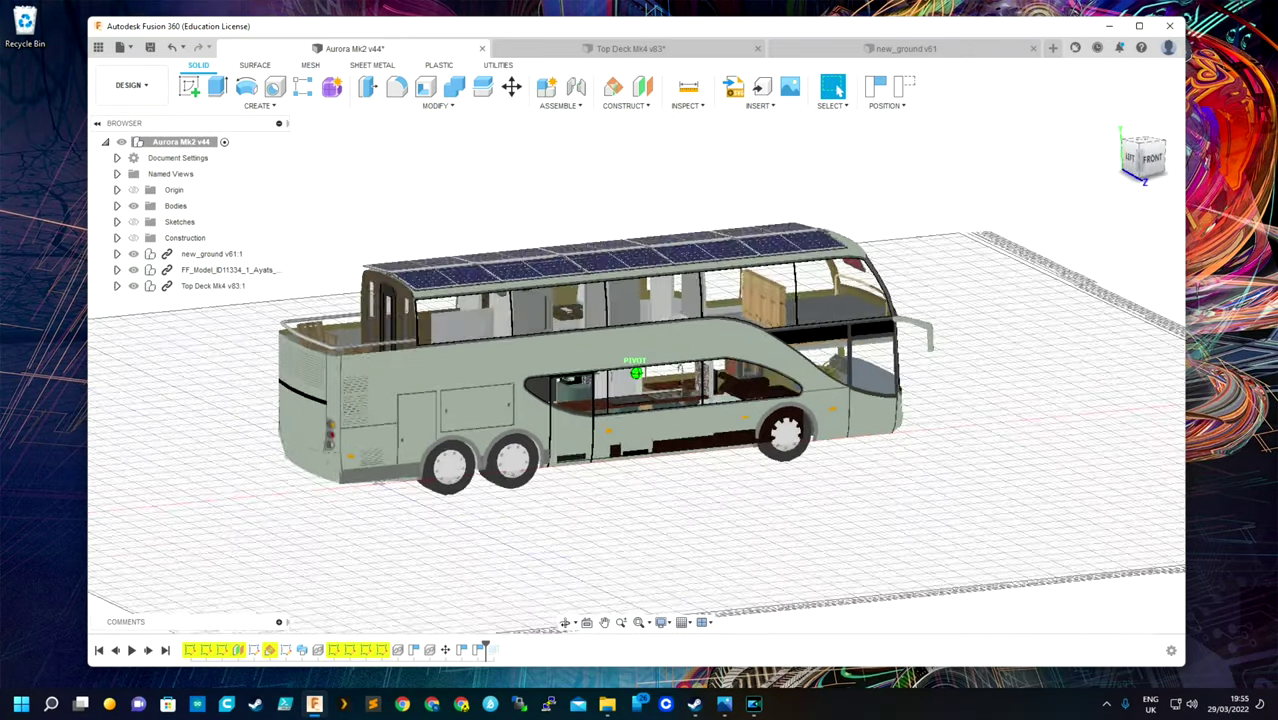
pyautogui.keyDown('shift'); pyautogui.moveTo(636, 372); pyautogui.dragTo(673, 393, button='middle'); pyautogui.keyUp('shift')
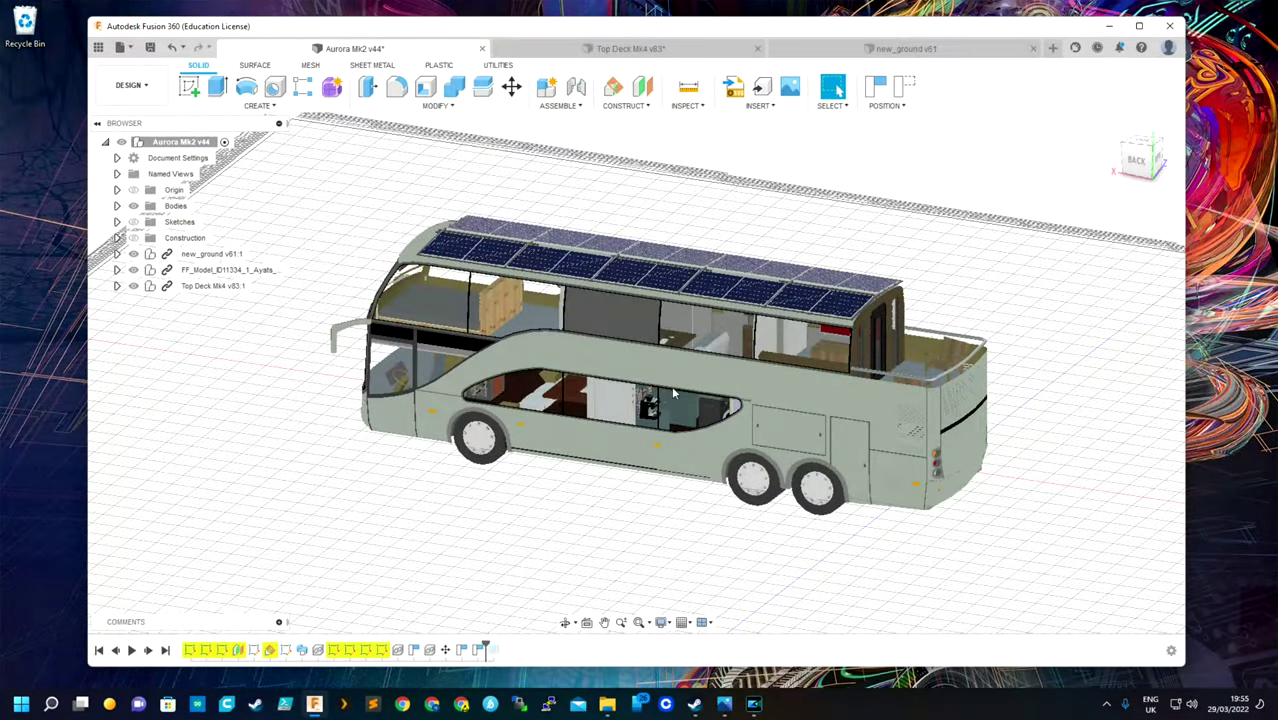
# Zoom out and raise the viewpoint to look down on the coach's roof solar panels
pyautogui.click(1136, 160)
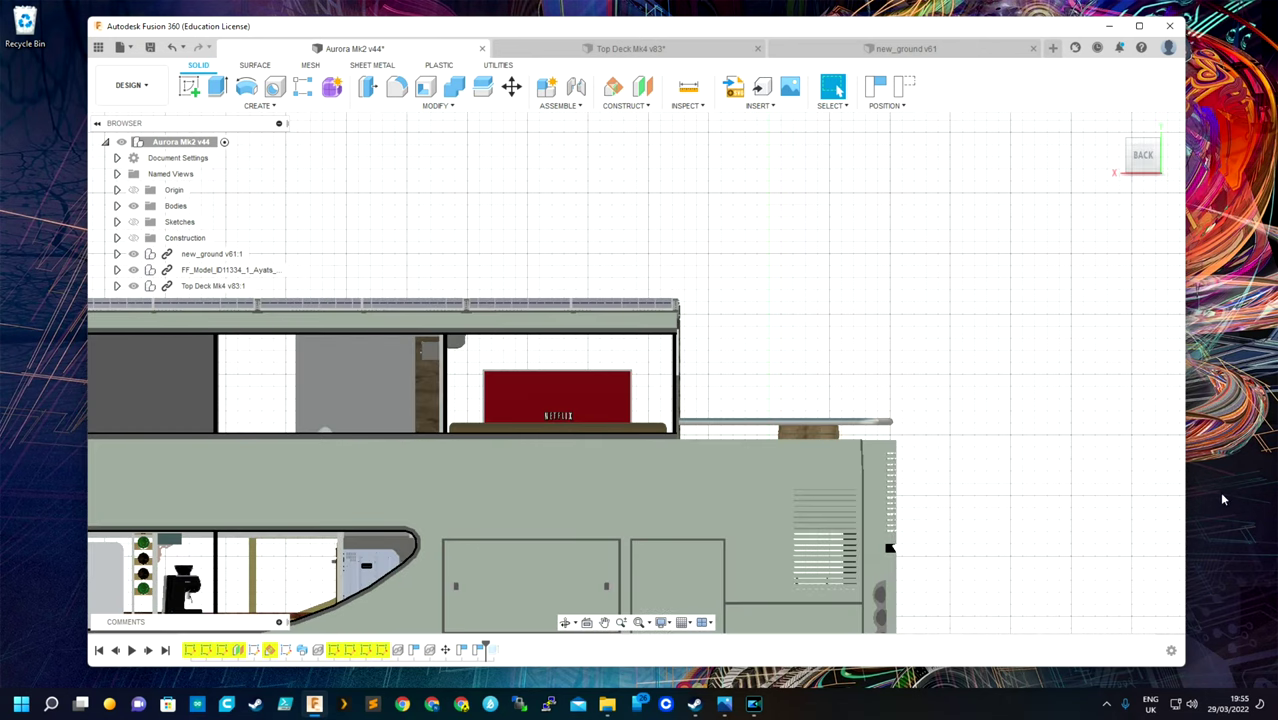
pyautogui.scroll(-2, 1017, 370)
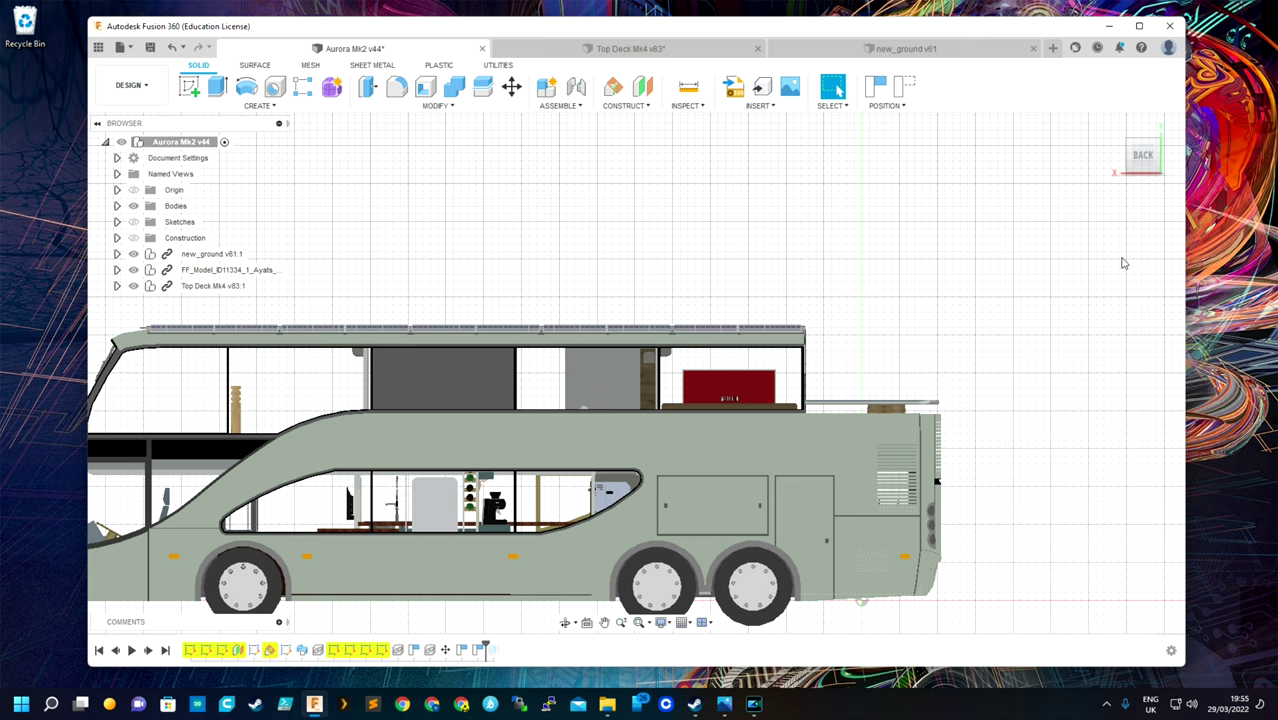
pyautogui.moveTo(1130, 158); pyautogui.dragTo(1116, 176)
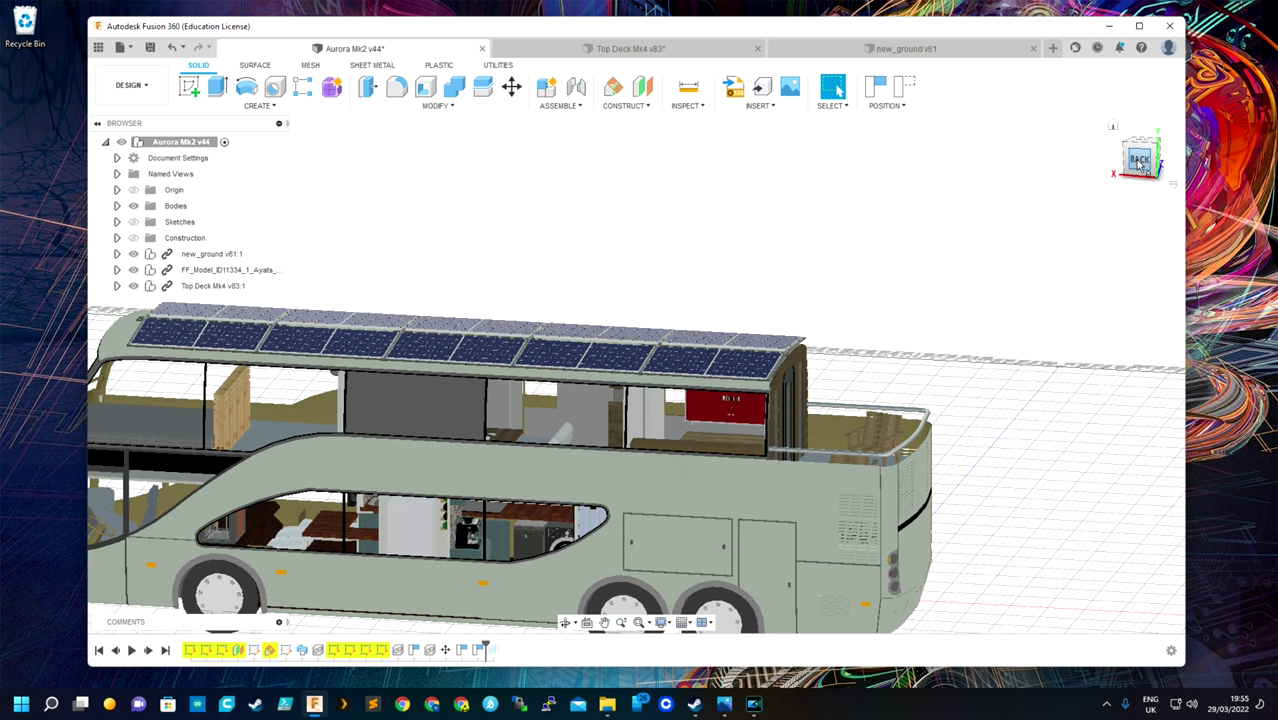
pyautogui.keyDown('shift'); pyautogui.moveTo(1085, 231); pyautogui.dragTo(776, 517, button='middle'); pyautogui.keyUp('shift')
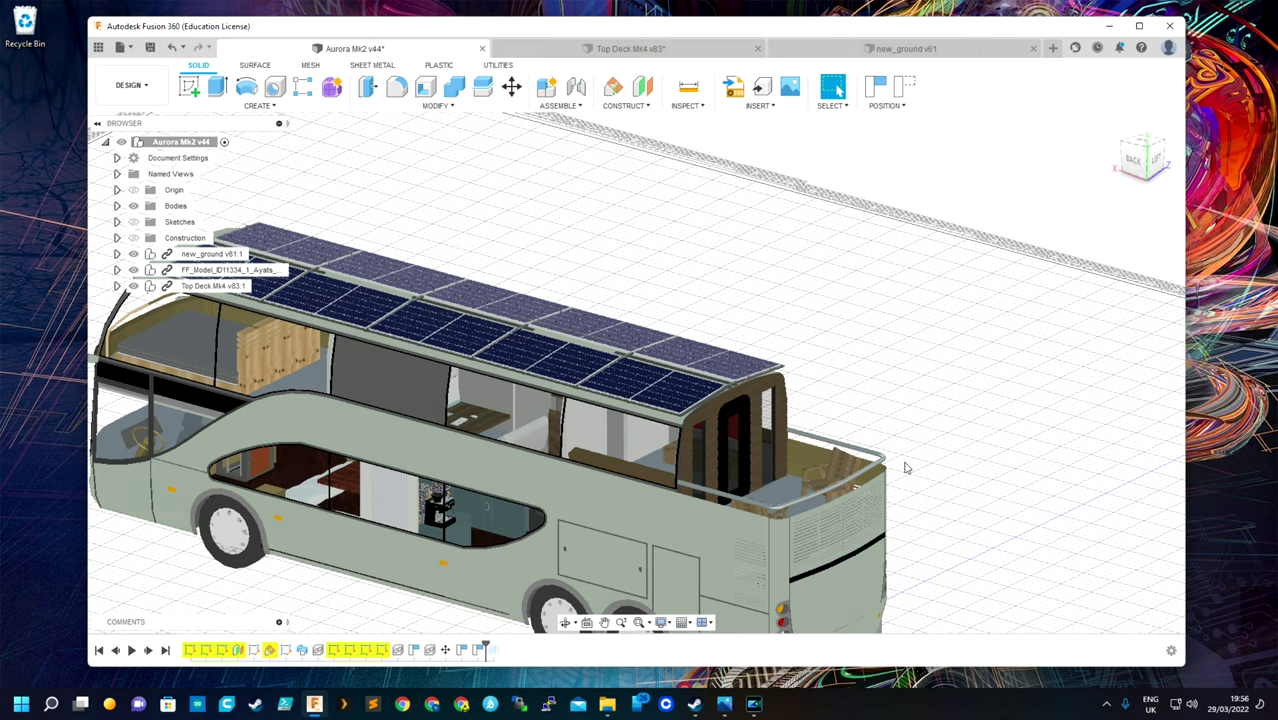
# Reset to the side elevation, then orbit up to a high rear-quarter view of the roof panels
pyautogui.moveTo(1142, 160)
pyautogui.click(1130, 164)
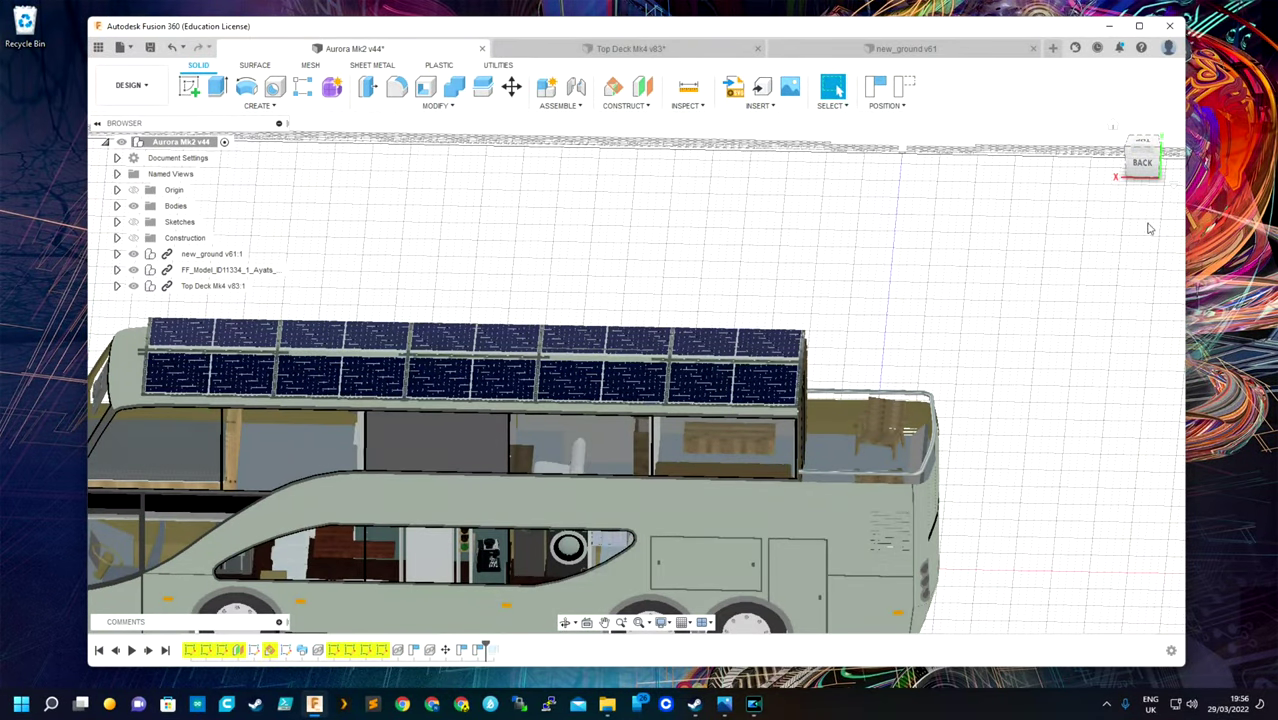
pyautogui.click(1139, 166)
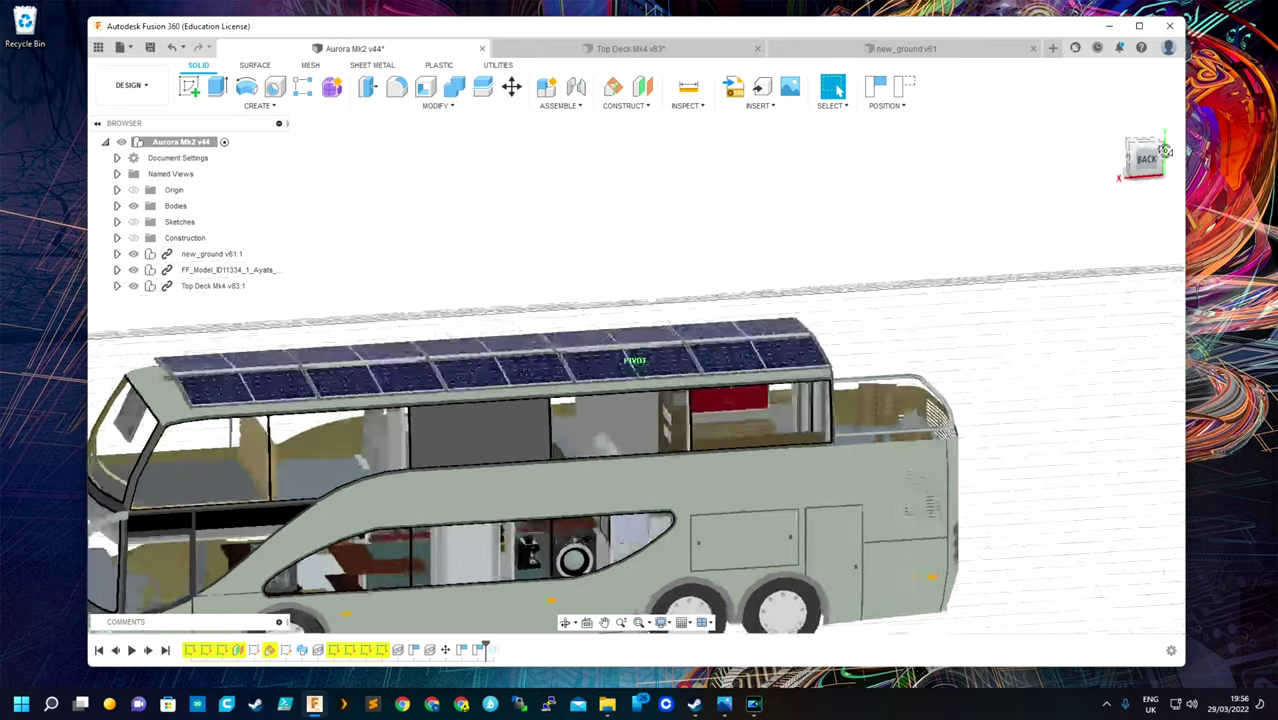
pyautogui.keyDown('shift'); pyautogui.moveTo(635, 370); pyautogui.dragTo(819, 418, button='middle'); pyautogui.keyUp('shift')
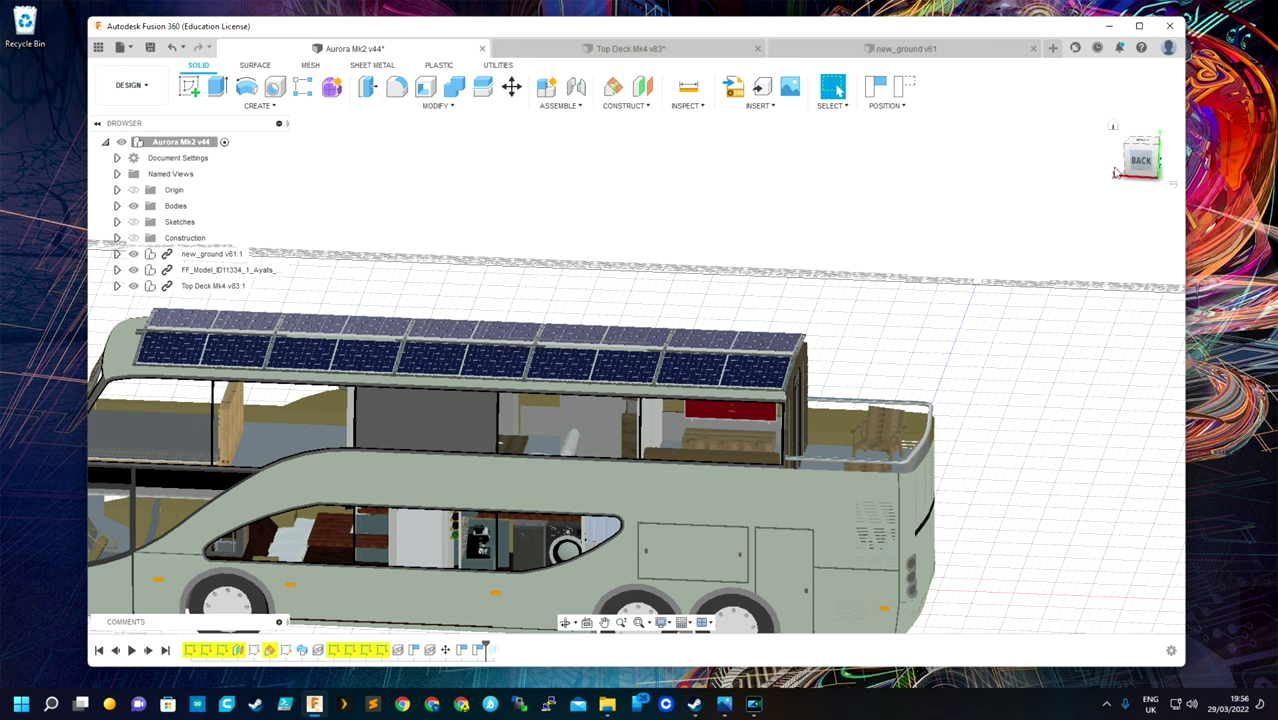
pyautogui.click(1151, 167)
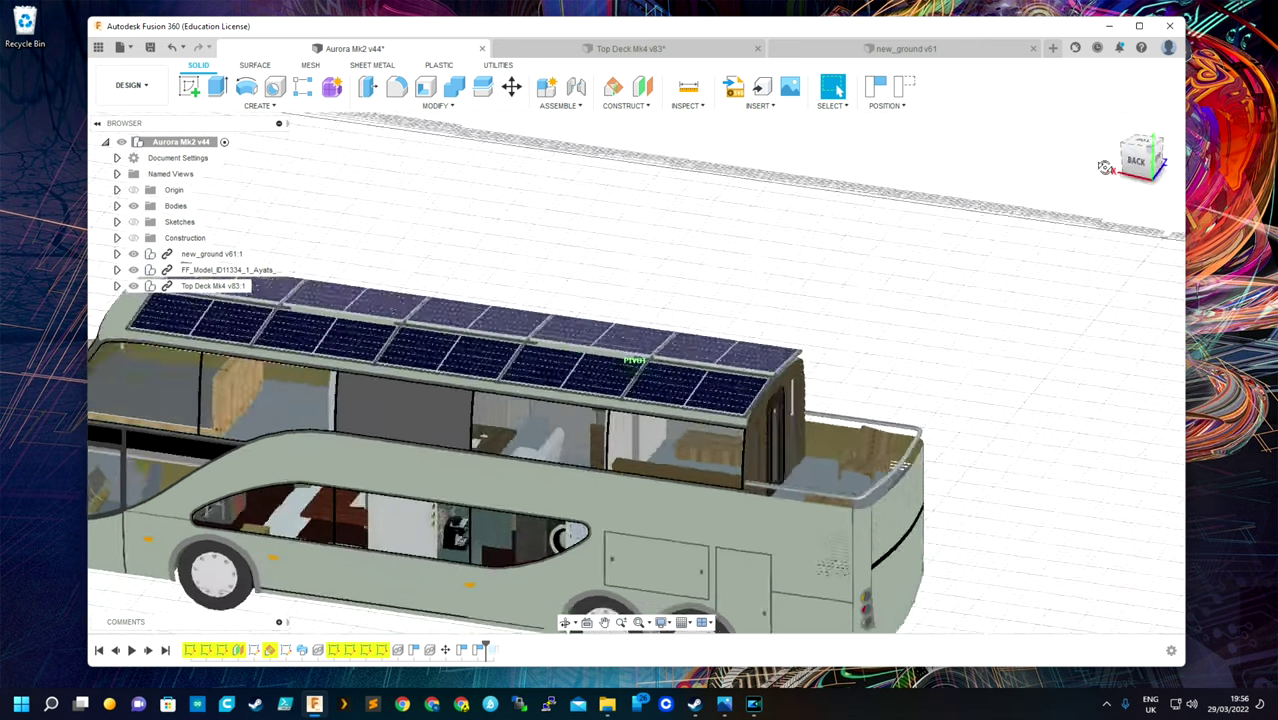
pyautogui.keyDown('shift'); pyautogui.moveTo(760, 300); pyautogui.dragTo(851, 365, button='middle'); pyautogui.keyUp('shift')
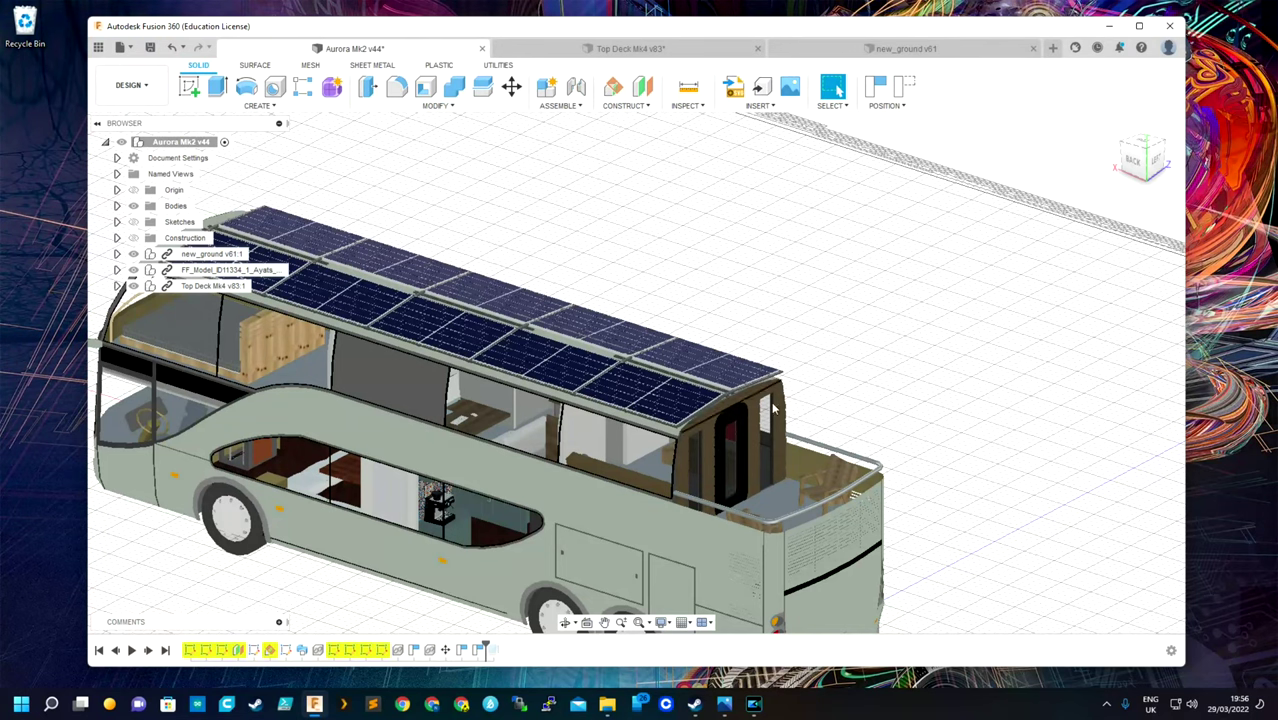
pyautogui.keyDown('shift'); pyautogui.moveTo(635, 360); pyautogui.dragTo(700, 330, button='middle'); pyautogui.keyUp('shift')
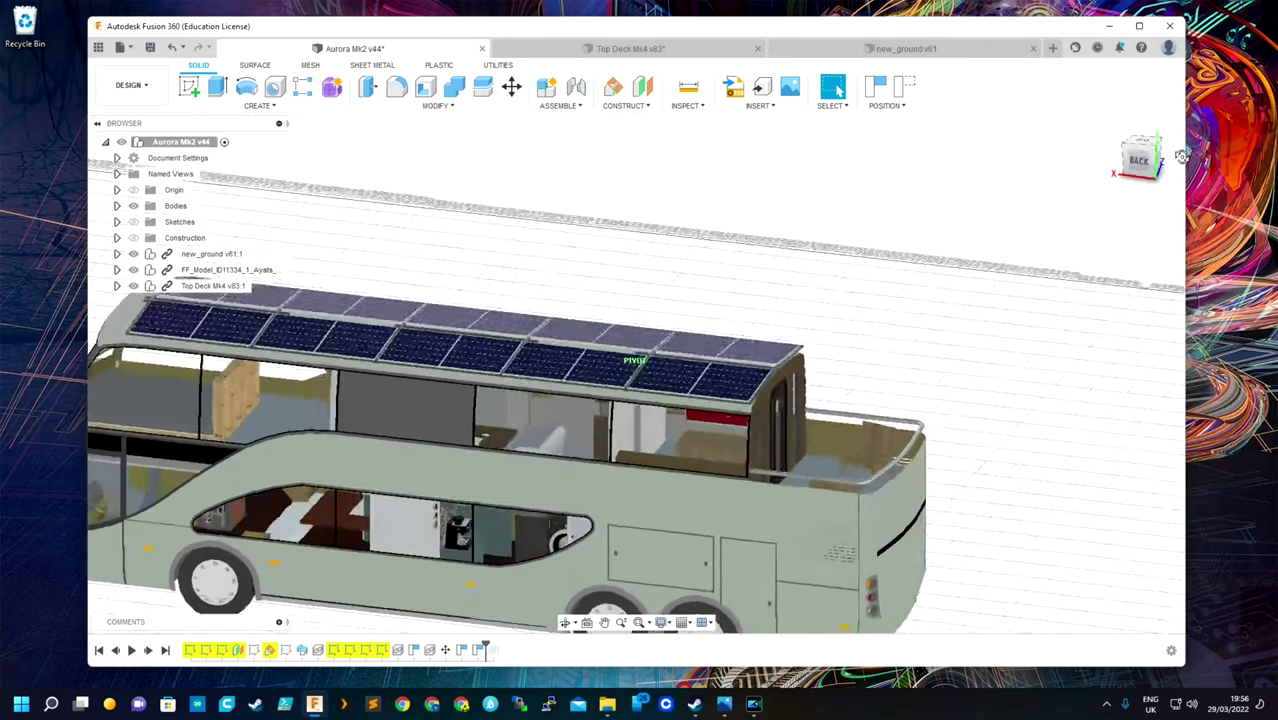
pyautogui.keyDown('shift'); pyautogui.moveTo(635, 360); pyautogui.dragTo(921, 221, button='middle'); pyautogui.keyUp('shift')
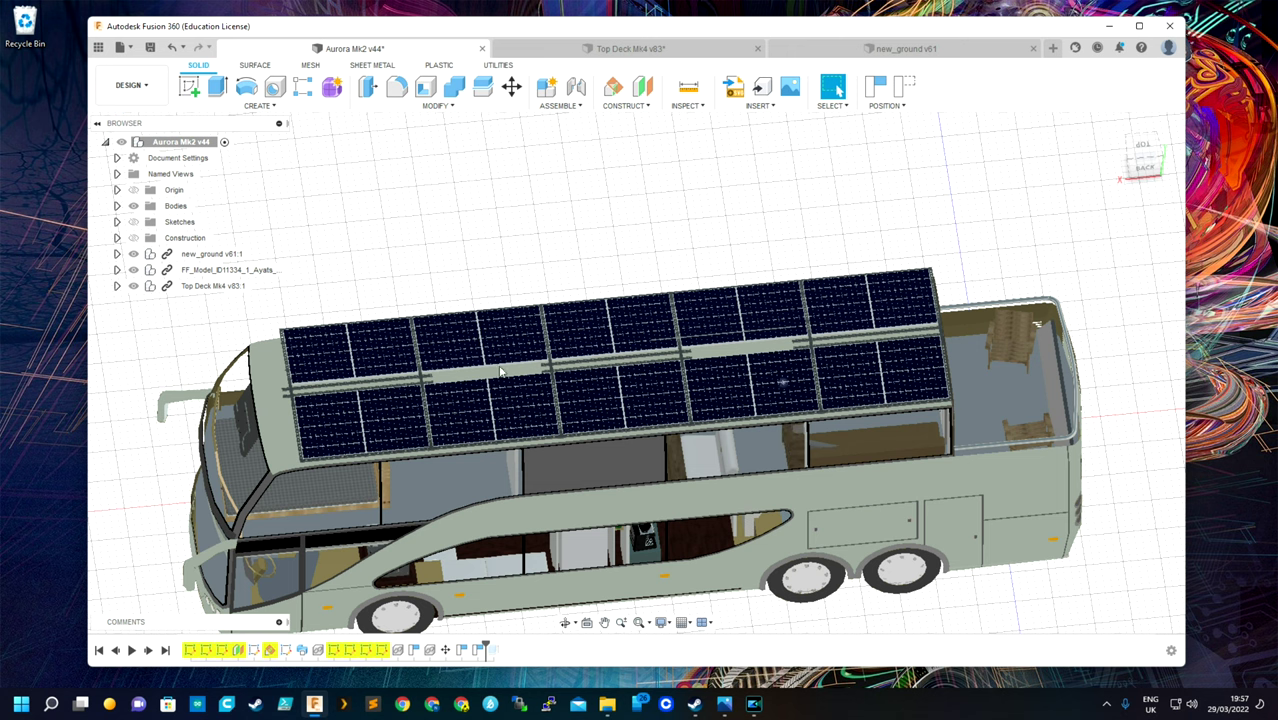
# Orbit from the side elevation up to a top-down view of the twelve-panel solar roof
pyautogui.click(1148, 170)
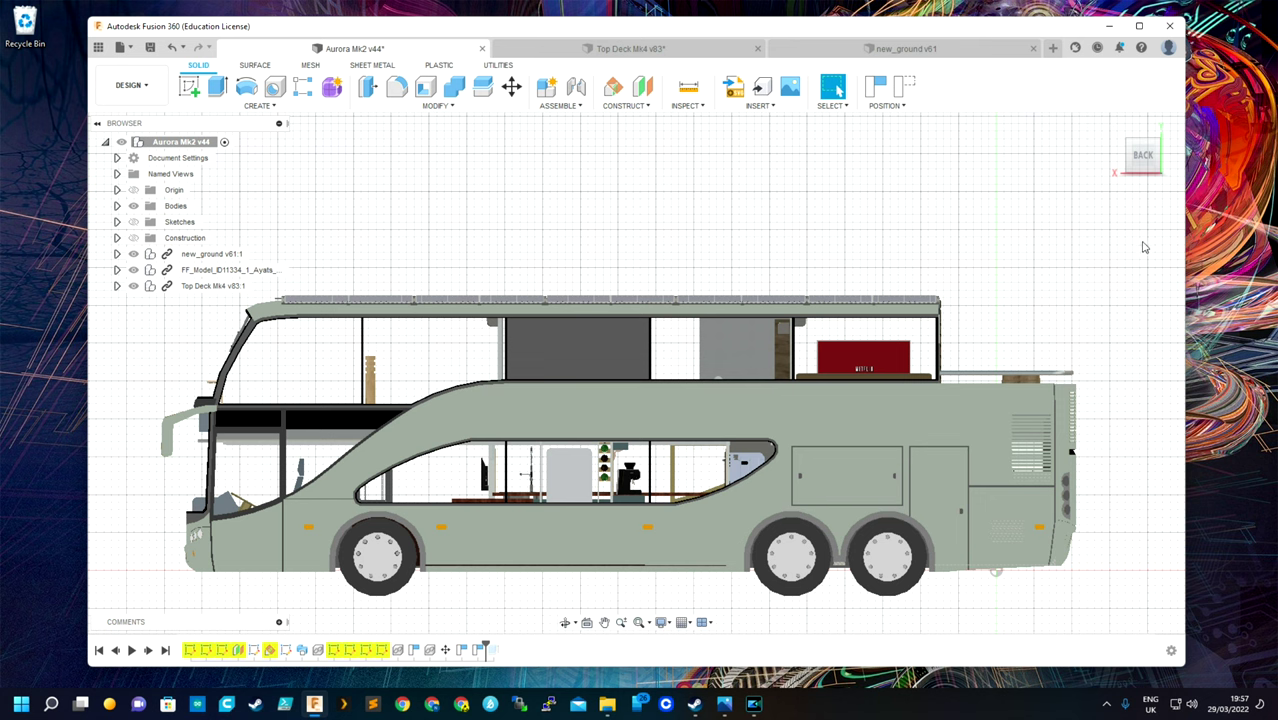
pyautogui.moveTo(1141, 177); pyautogui.dragTo(1171, 194)
pyautogui.keyDown('shift'); pyautogui.moveTo(635, 372); pyautogui.dragTo(581, 378, button='middle'); pyautogui.keyUp('shift')
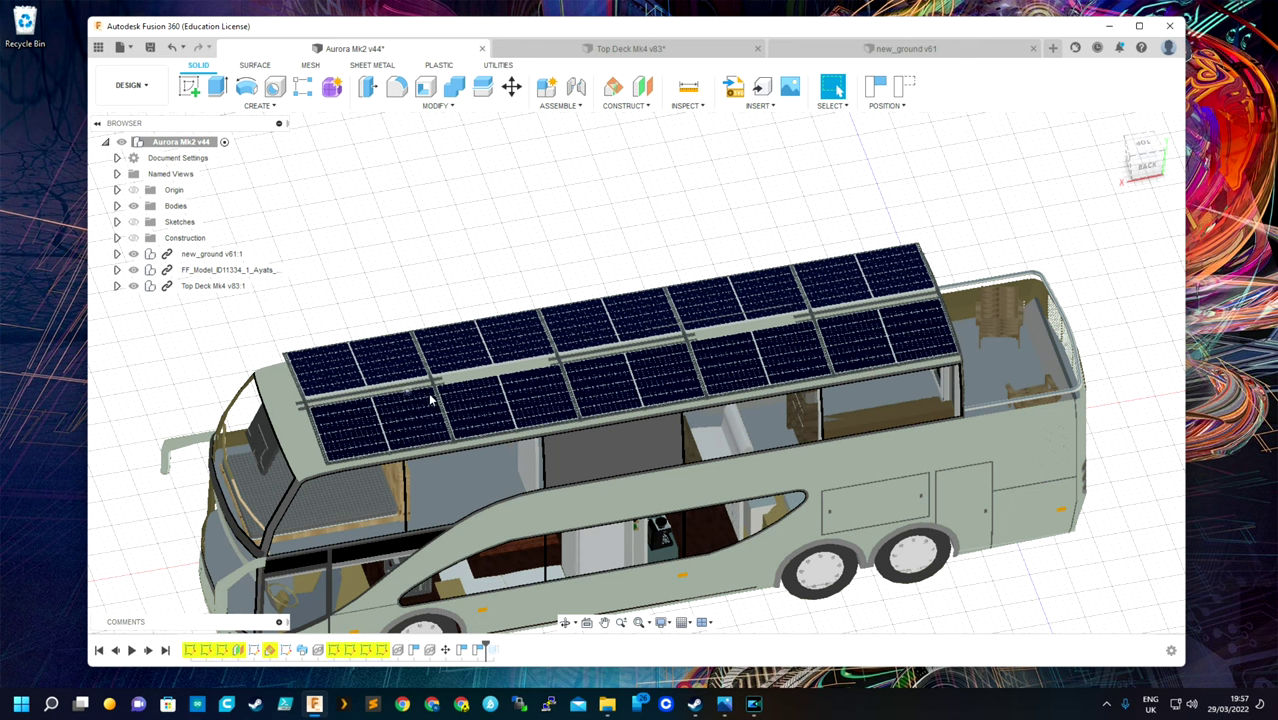
pyautogui.scroll(2, 360, 398)
pyautogui.scroll(1, 358, 398)
pyautogui.scroll(1, 357, 394)
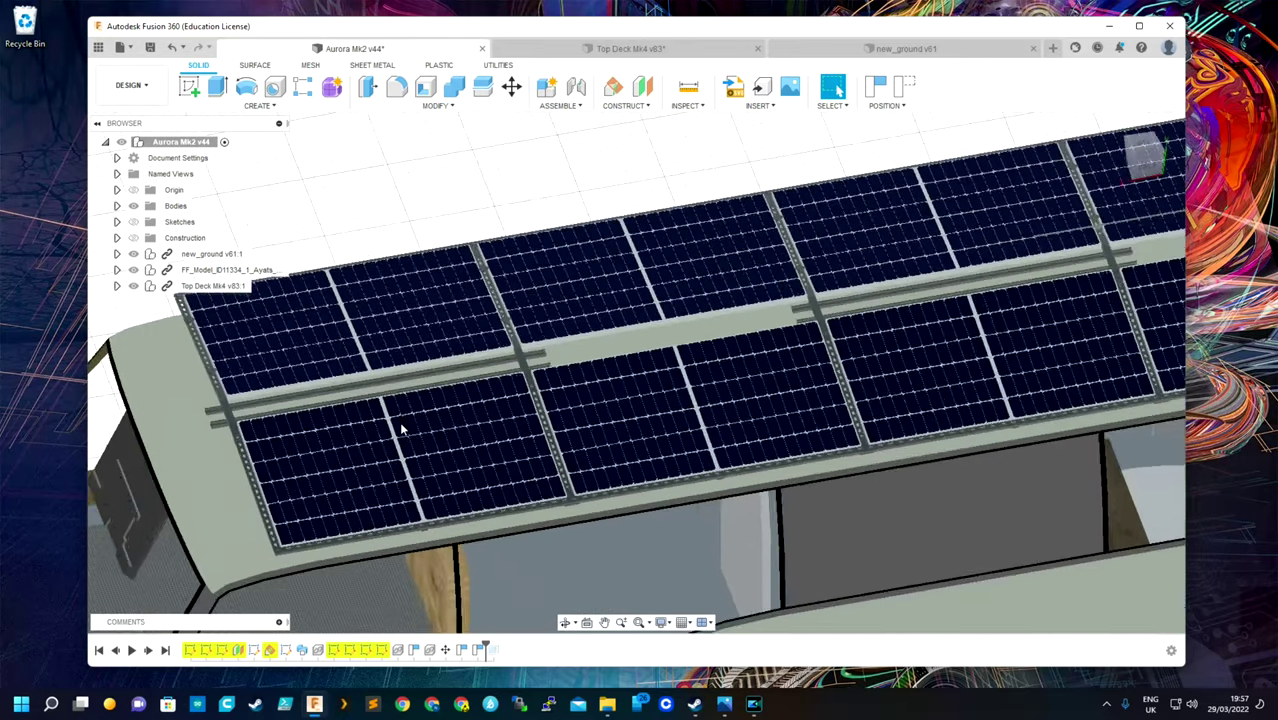
pyautogui.scroll(1, 356, 392)
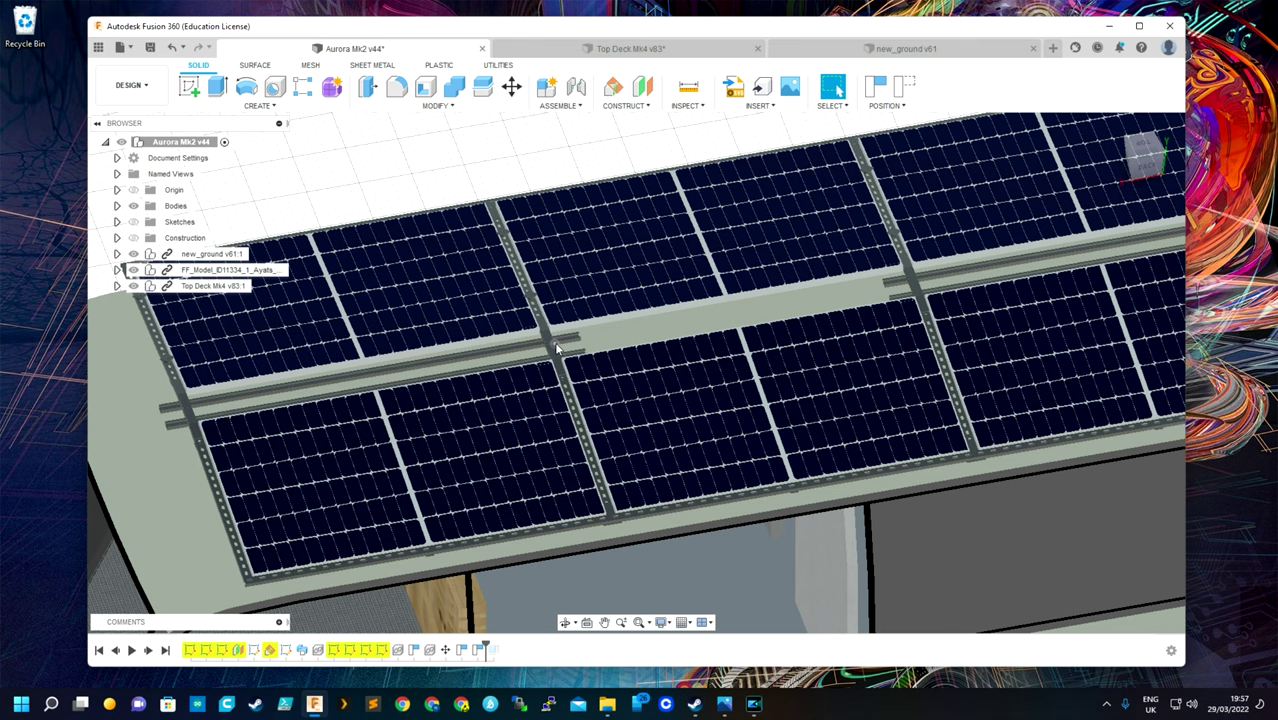
pyautogui.scroll(-3, 570, 382)
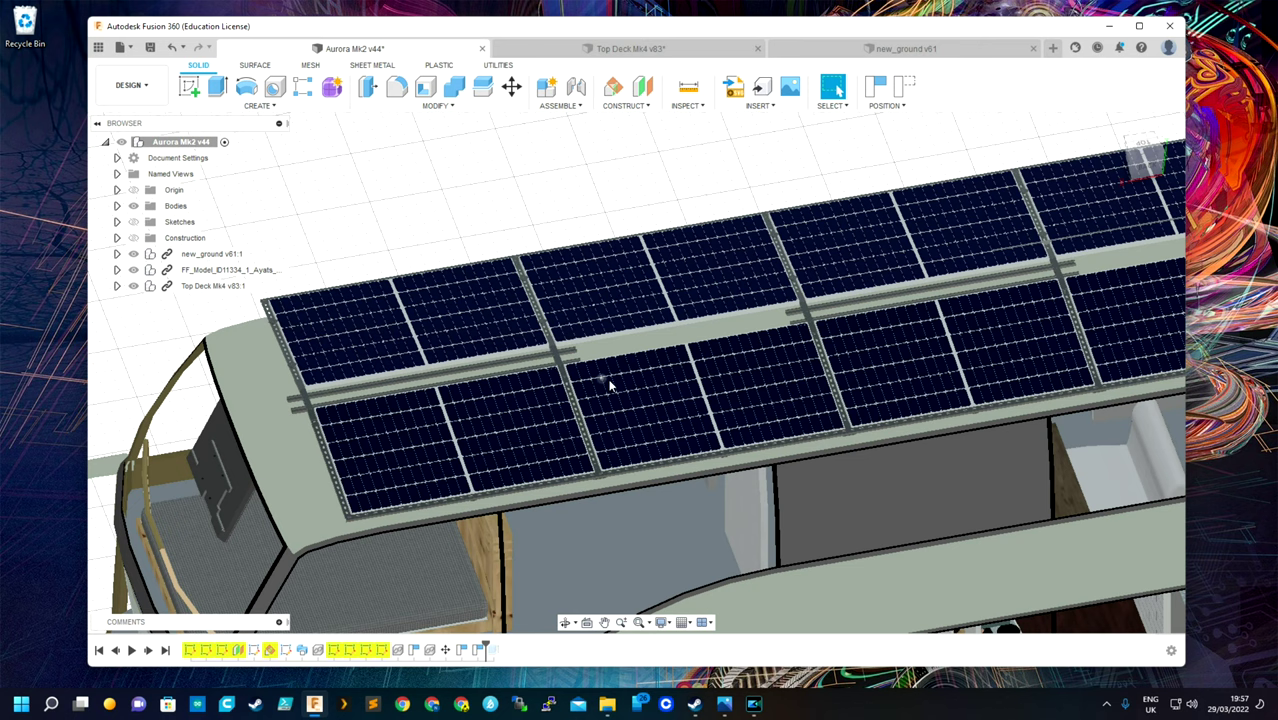
pyautogui.scroll(-3, 639, 377)
pyautogui.scroll(-3, 639, 377)
pyautogui.scroll(5, 749, 375)
pyautogui.moveTo(749, 375); pyautogui.dragTo(630, 420, button='middle')
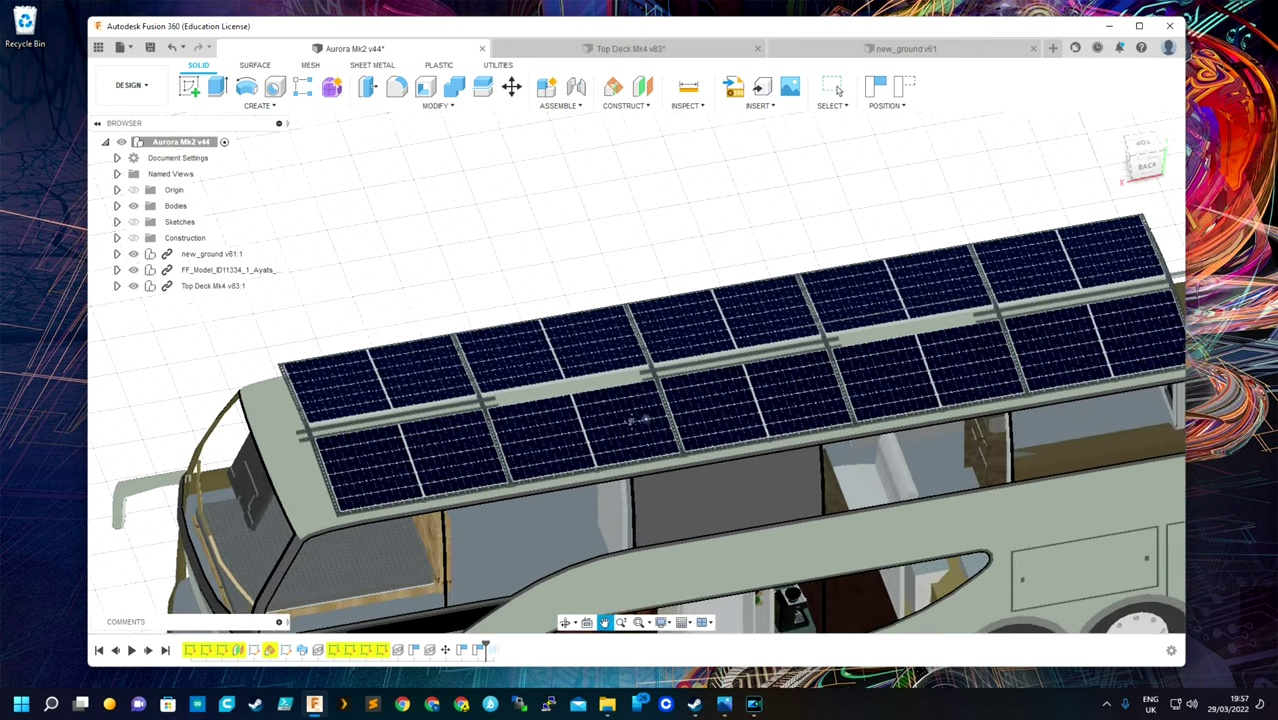
pyautogui.scroll(-2, 629, 419)
pyautogui.scroll(-2, 629, 419)
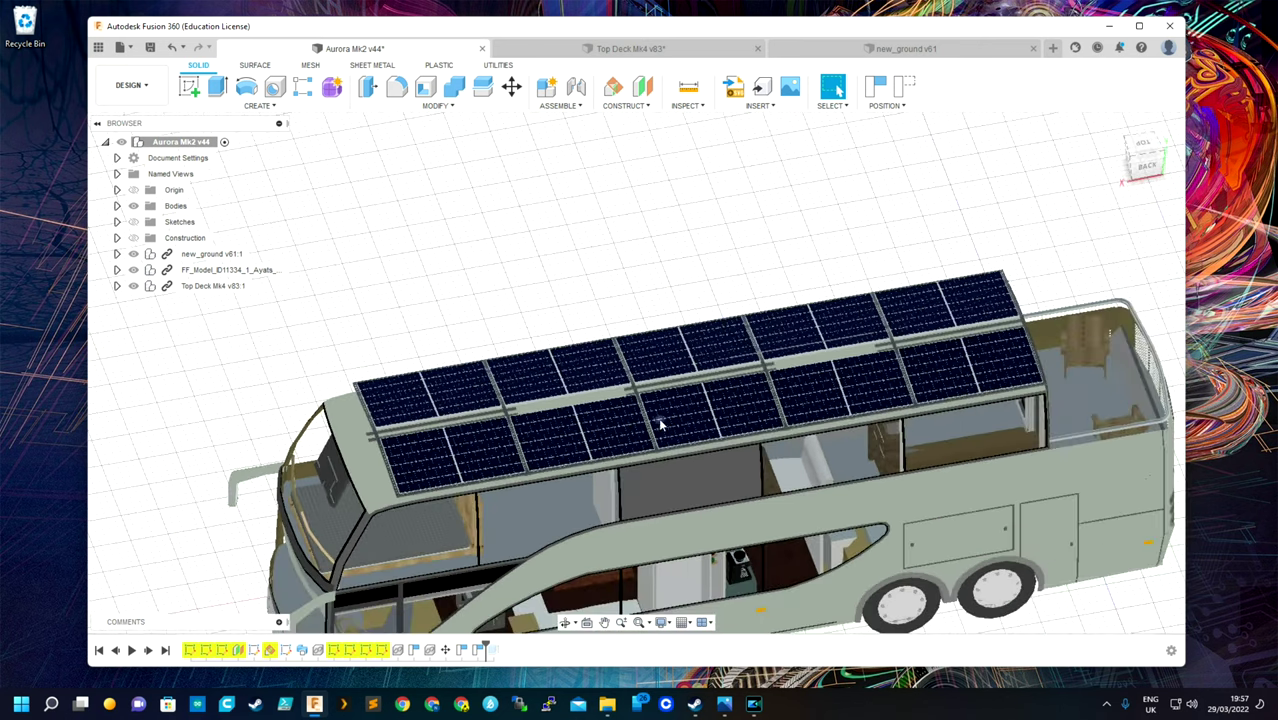
pyautogui.click(1155, 172)
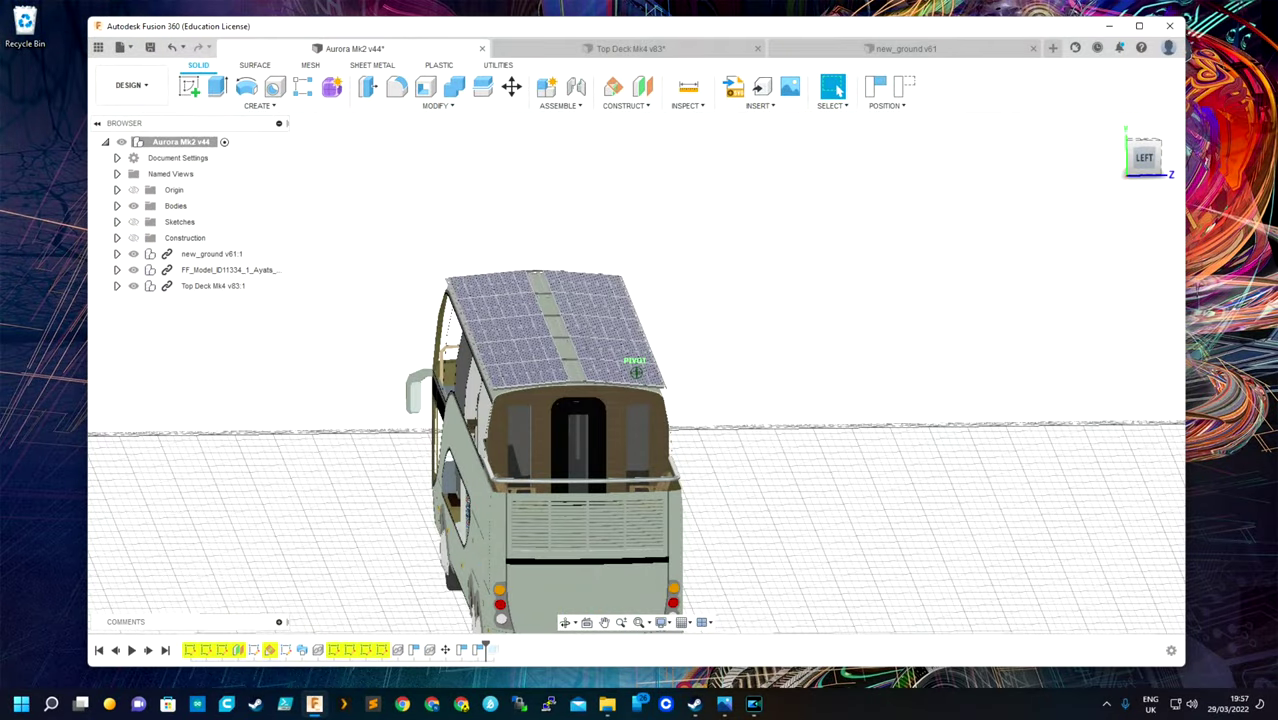
pyautogui.moveTo(636, 372)
pyautogui.keyDown('shift'); pyautogui.mouseDown(button='middle')
pyautogui.moveTo(560, 380)
pyautogui.moveTo(600, 372)
pyautogui.mouseUp(button='middle'); pyautogui.keyUp('shift')
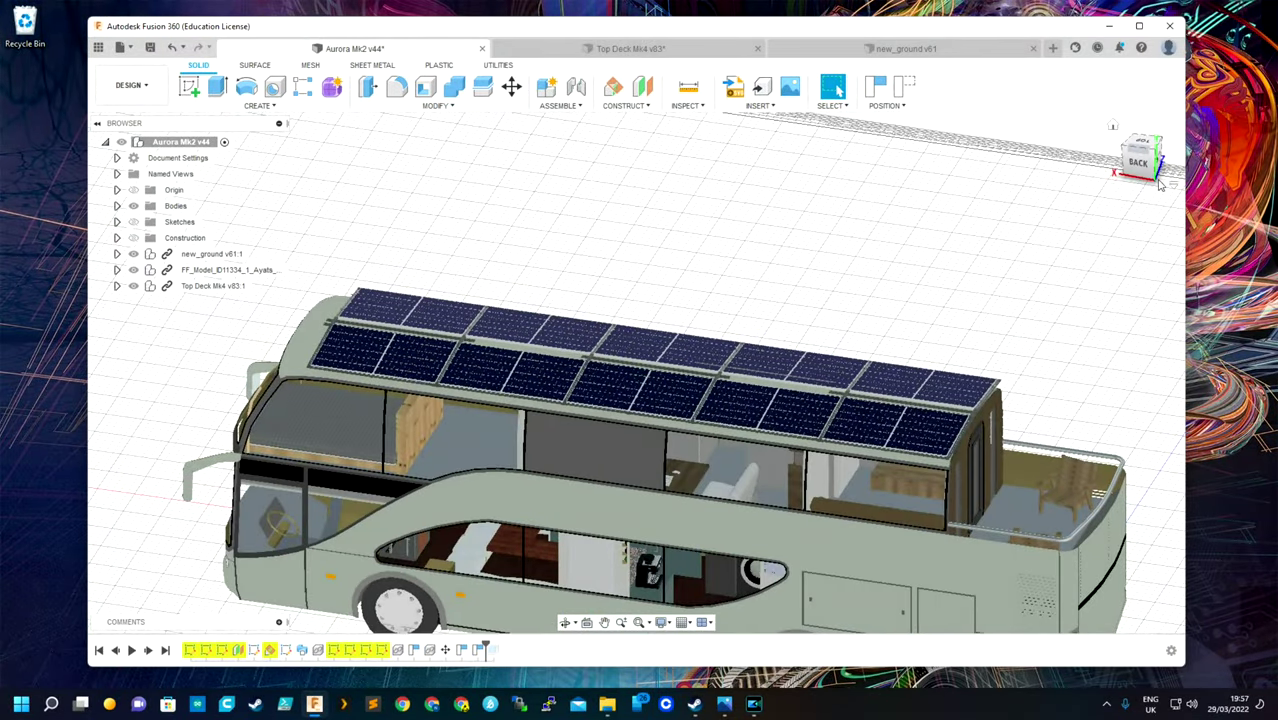
pyautogui.click(1137, 163)
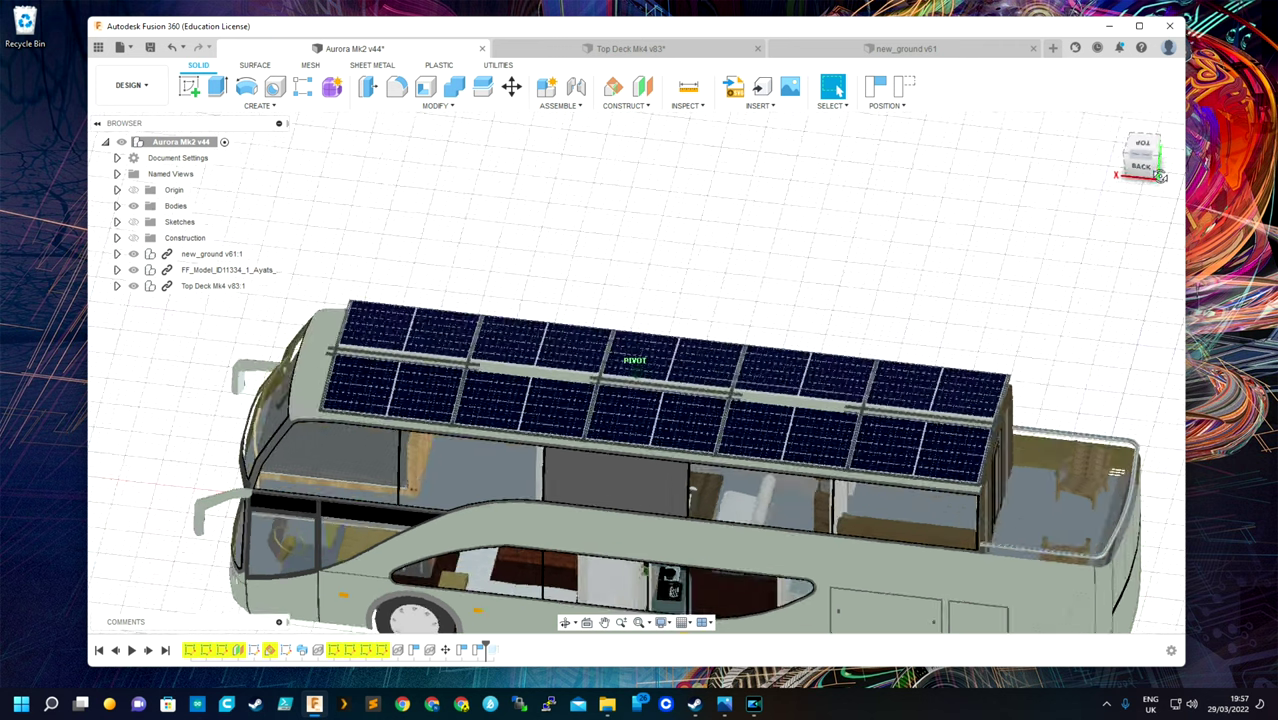
pyautogui.moveTo(898, 448)
pyautogui.mouseDown(button='middle')
pyautogui.moveTo(812, 370)
pyautogui.moveTo(858, 371)
pyautogui.mouseUp(button='middle')
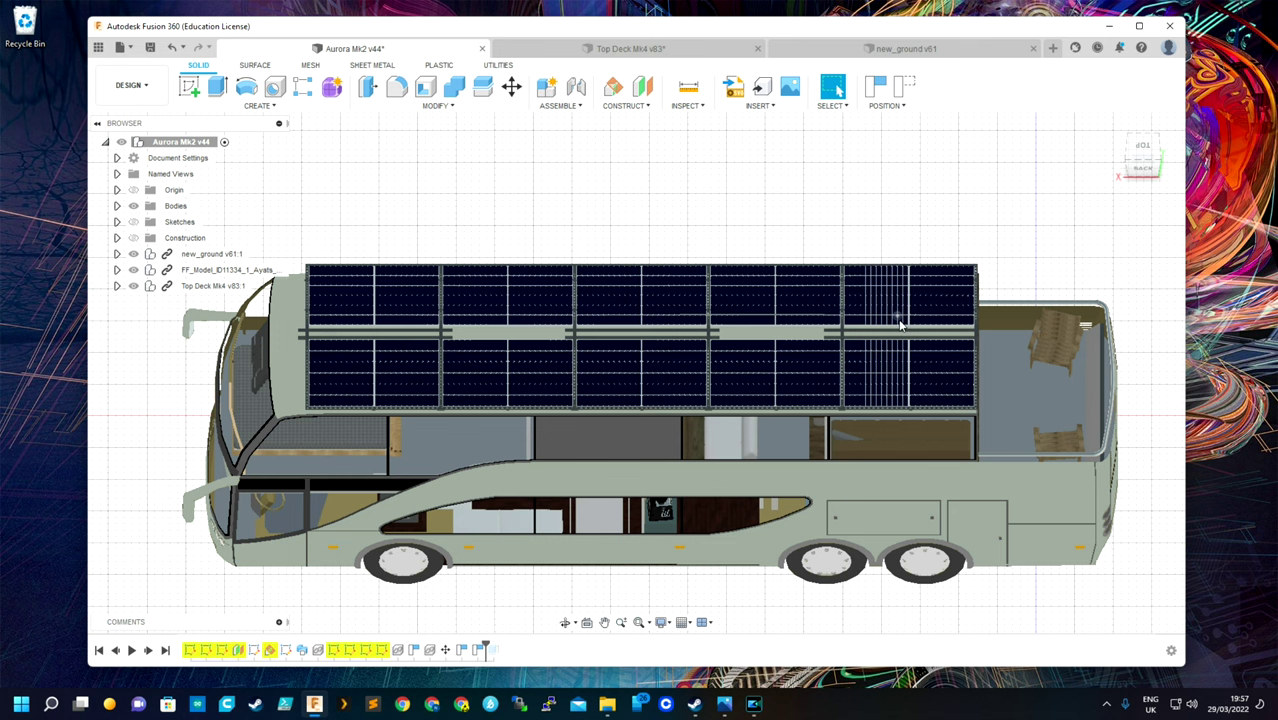
pyautogui.click(1130, 143)
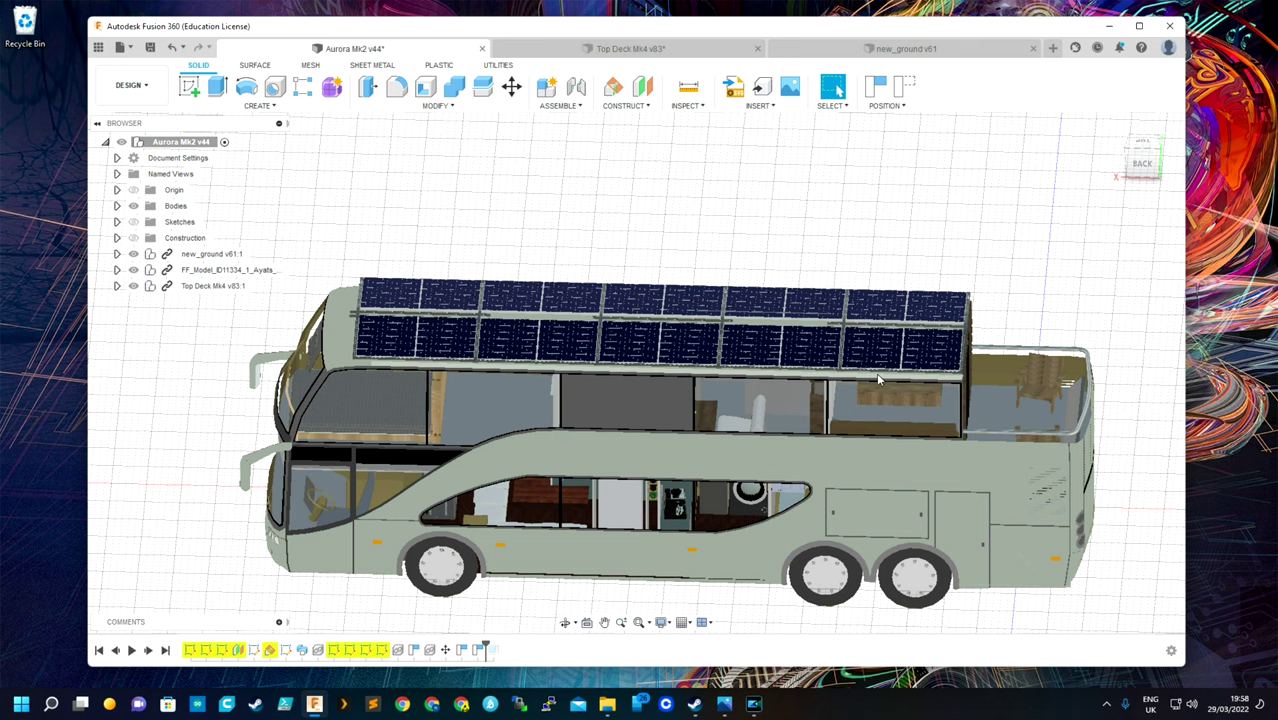
pyautogui.moveTo(1155, 176); pyautogui.dragTo(1152, 176)
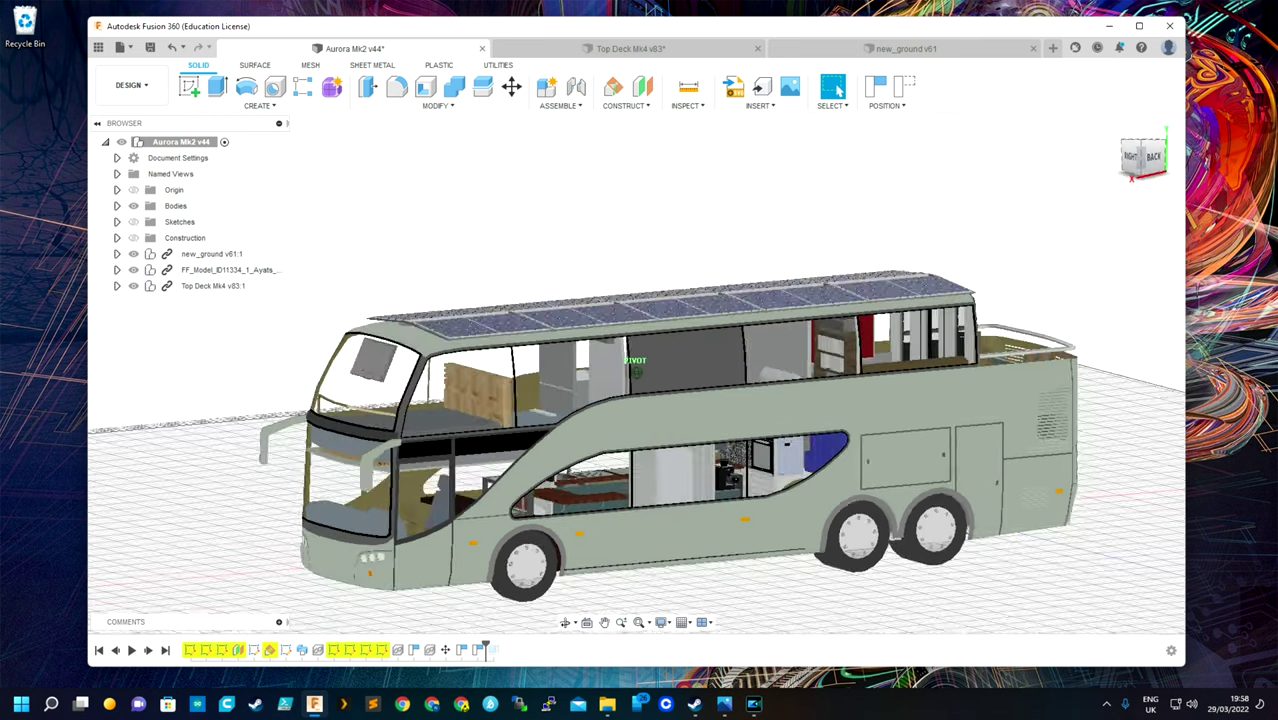
pyautogui.keyDown('shift'); pyautogui.moveTo(633, 372); pyautogui.dragTo(642, 376, button='middle'); pyautogui.keyUp('shift')
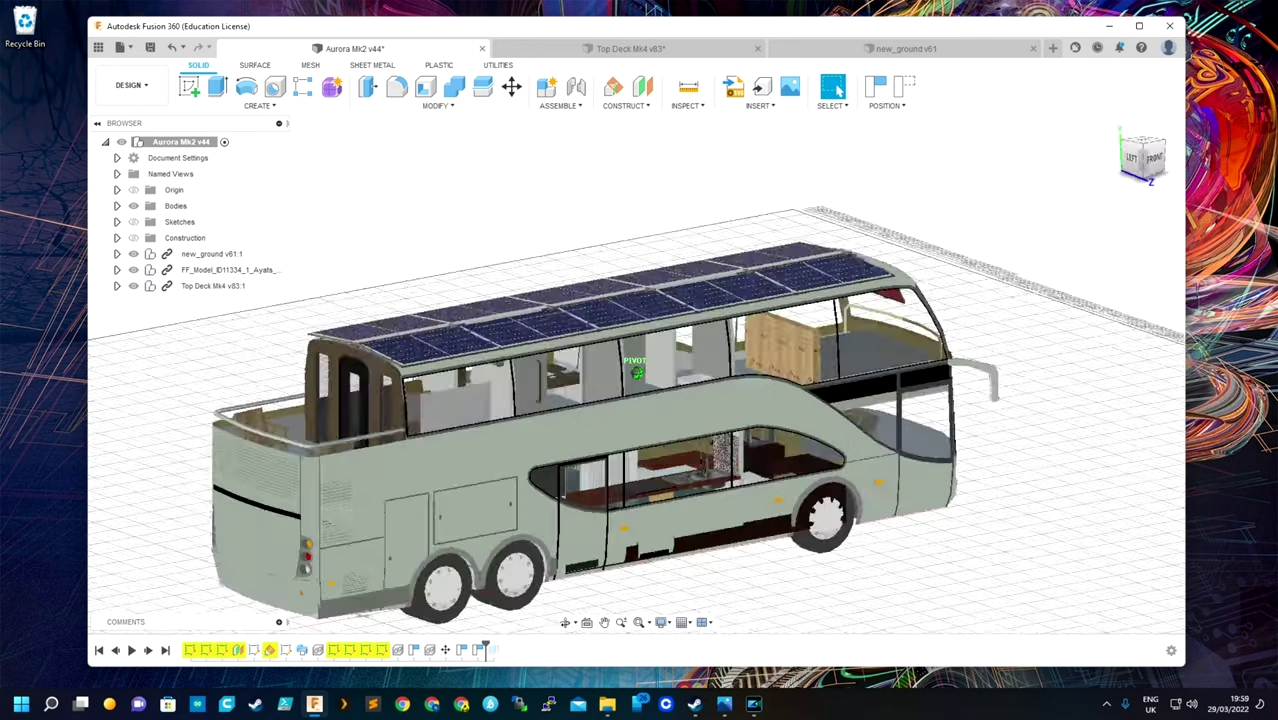
pyautogui.keyDown('shift'); pyautogui.moveTo(642, 376); pyautogui.dragTo(560, 378, button='middle'); pyautogui.keyUp('shift')
pyautogui.keyDown('shift'); pyautogui.moveTo(636, 372); pyautogui.dragTo(354, 235, button='middle'); pyautogui.keyUp('shift')
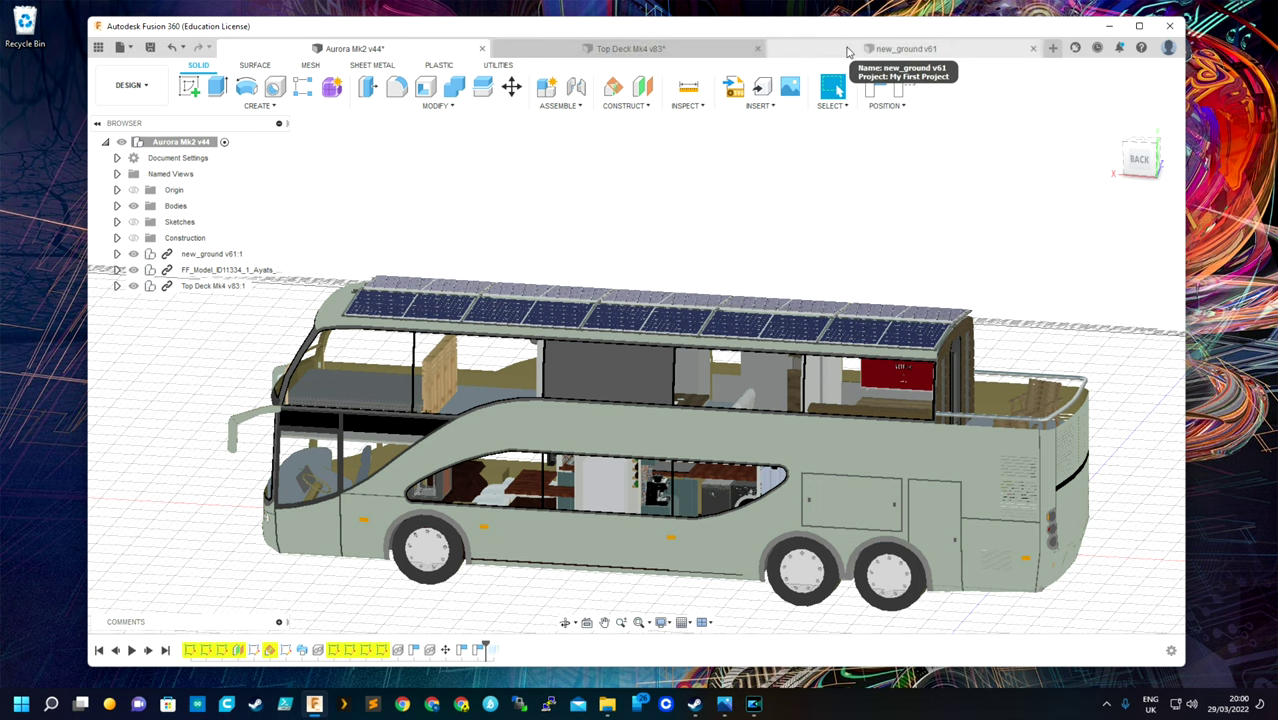
# Switch to the new_ground v61 design, view its ground-deck layout, and zoom into the kitchen
pyautogui.click(846, 51)
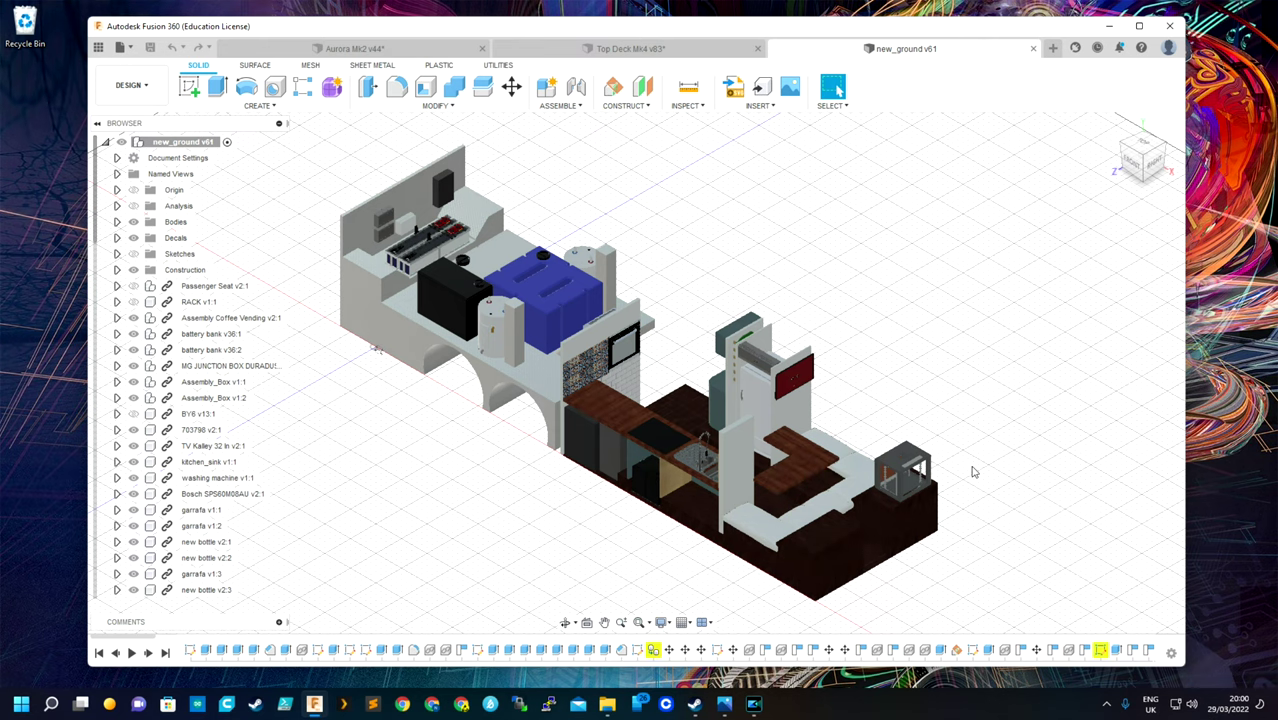
pyautogui.click(1150, 162)
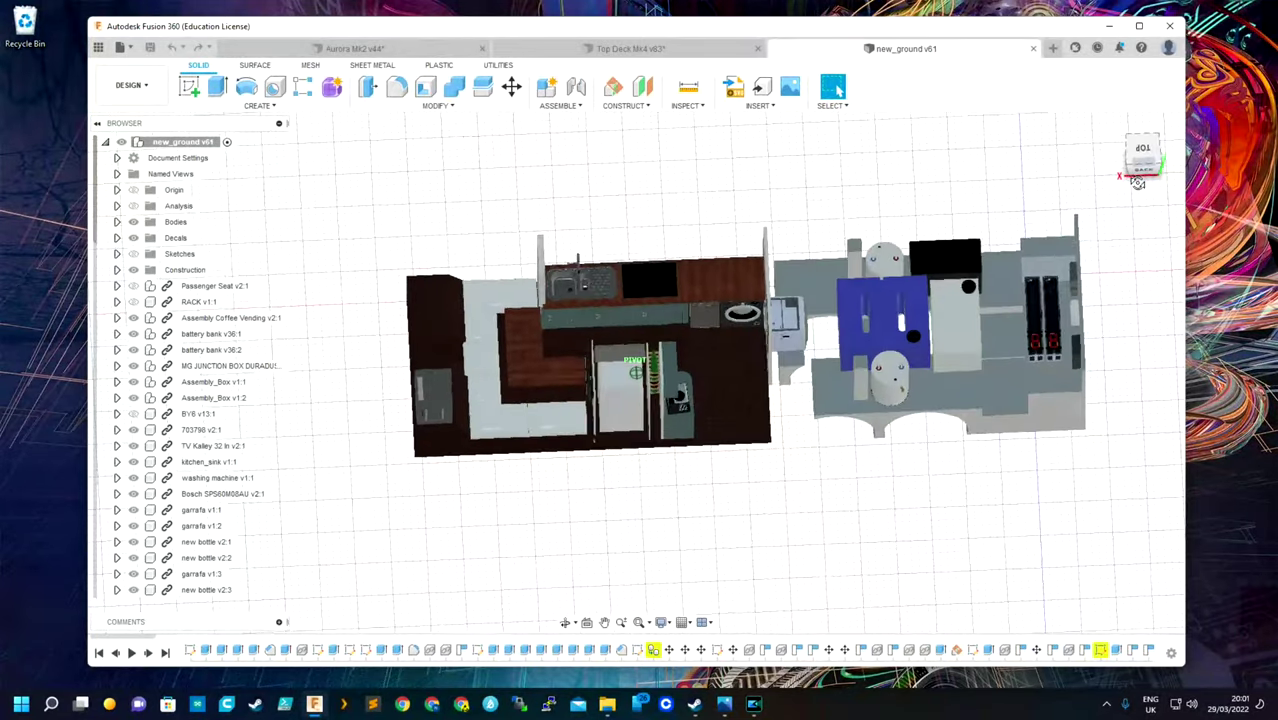
pyautogui.click(1162, 168)
pyautogui.scroll(2, 745, 378)
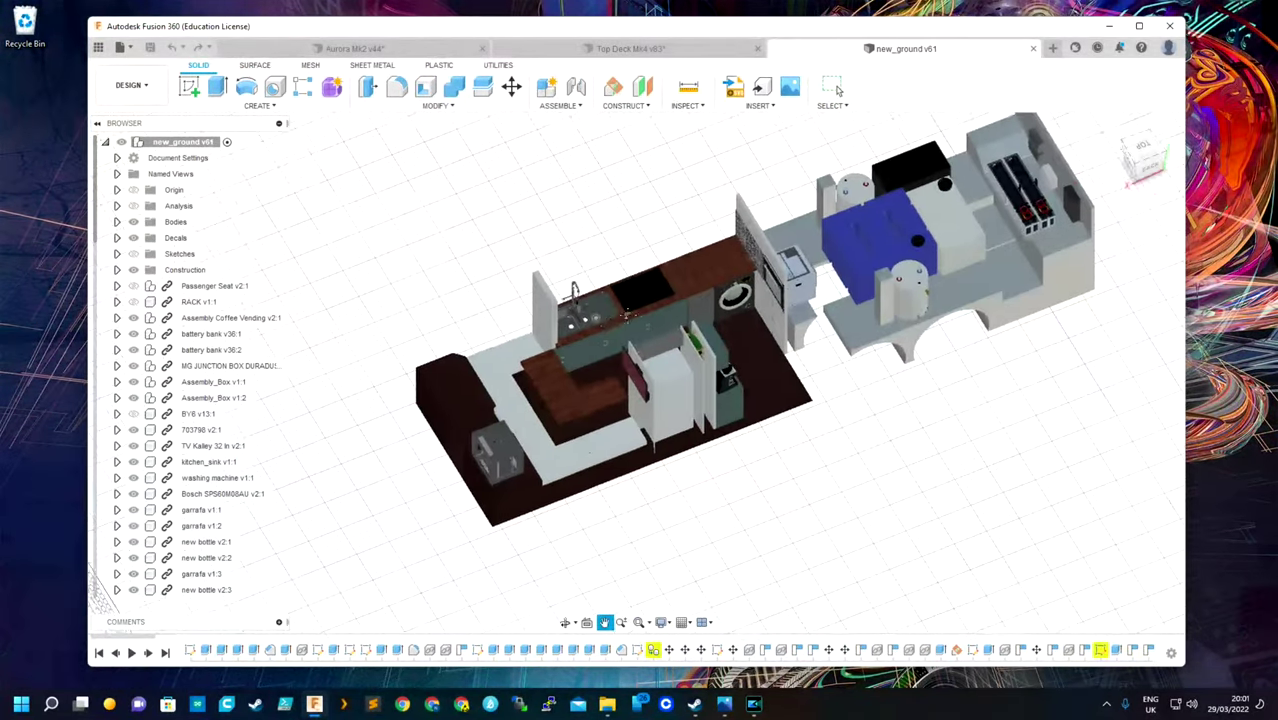
pyautogui.scroll(2, 745, 378)
pyautogui.scroll(3, 745, 378)
pyautogui.moveTo(1141, 160)
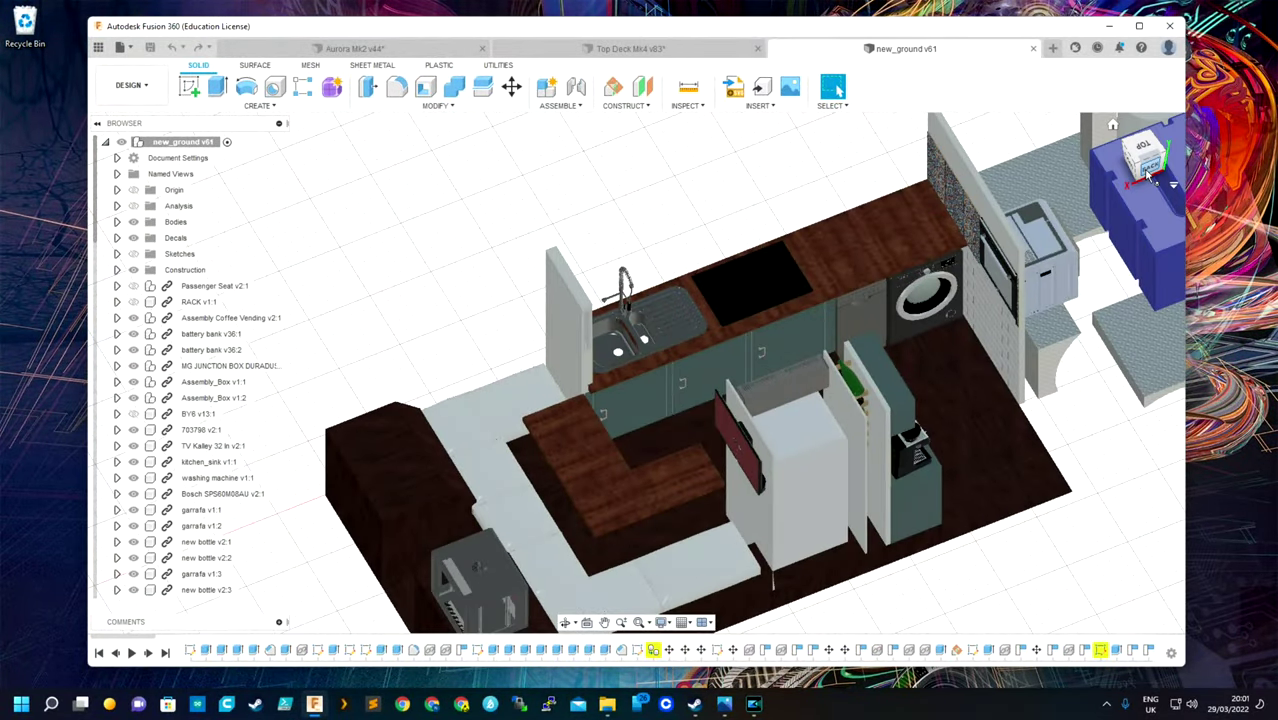
pyautogui.moveTo(636, 370)
pyautogui.keyDown('shift'); pyautogui.mouseDown(button='middle')
pyautogui.moveTo(580, 360)
pyautogui.moveTo(521, 289)
pyautogui.mouseUp(button='middle'); pyautogui.keyUp('shift')
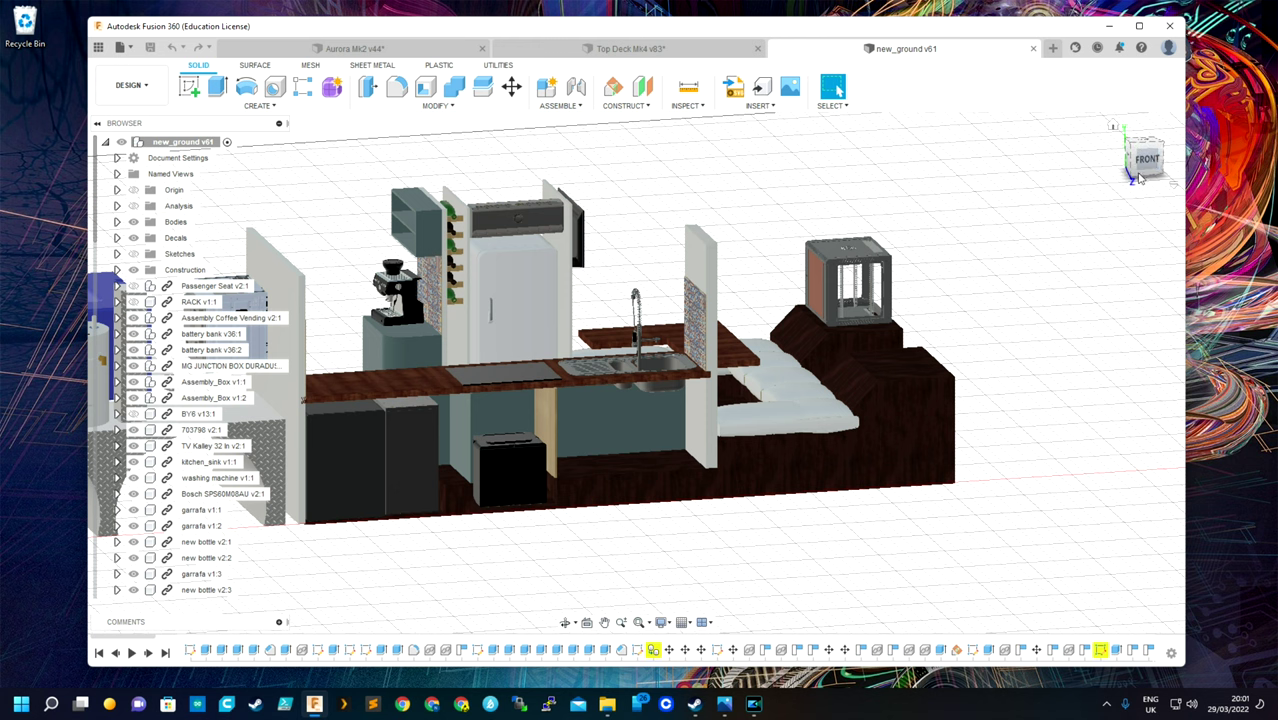
pyautogui.moveTo(1139, 178); pyautogui.dragTo(1142, 160)
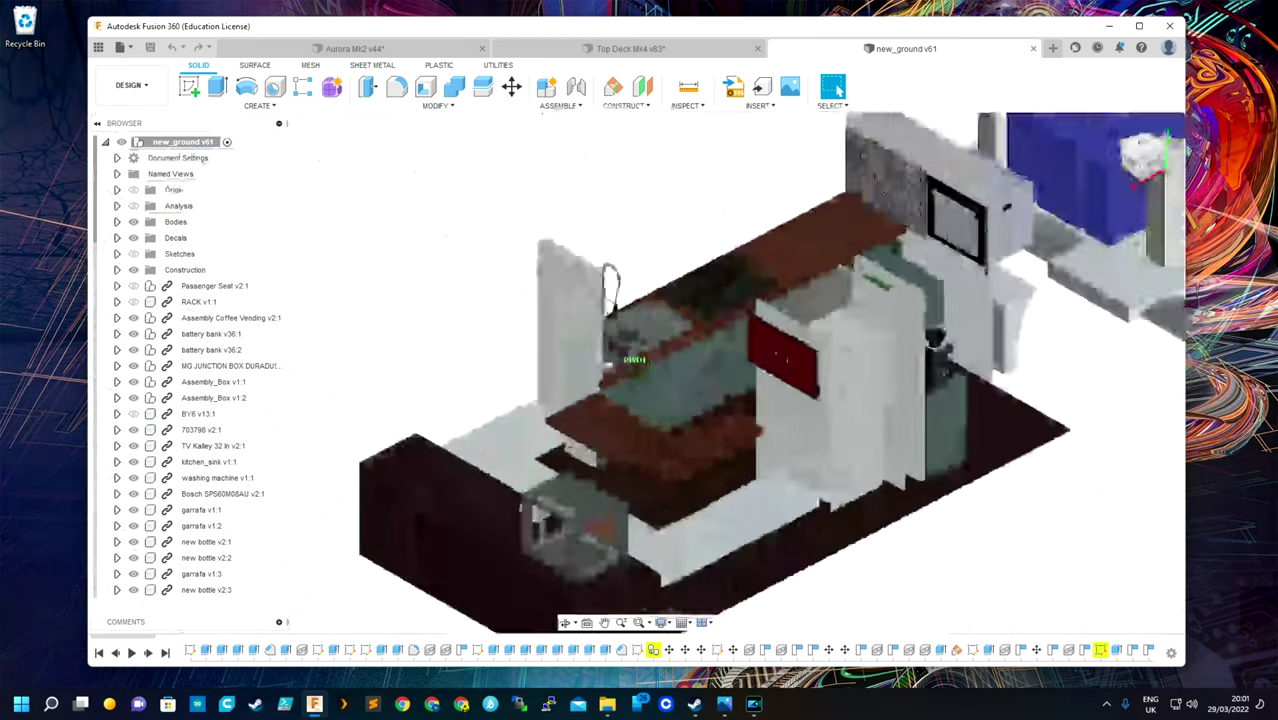
pyautogui.keyDown('shift'); pyautogui.moveTo(608, 365); pyautogui.dragTo(617, 352, button='middle'); pyautogui.keyUp('shift')
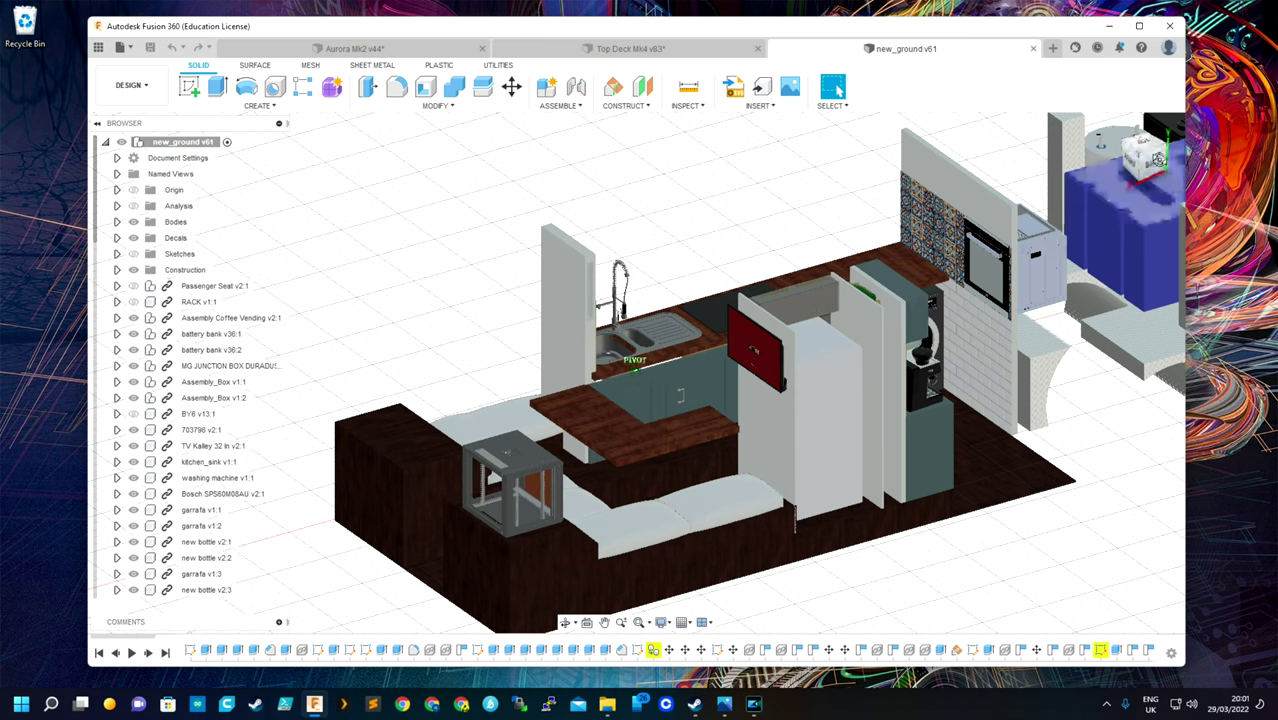
pyautogui.click(1160, 181)
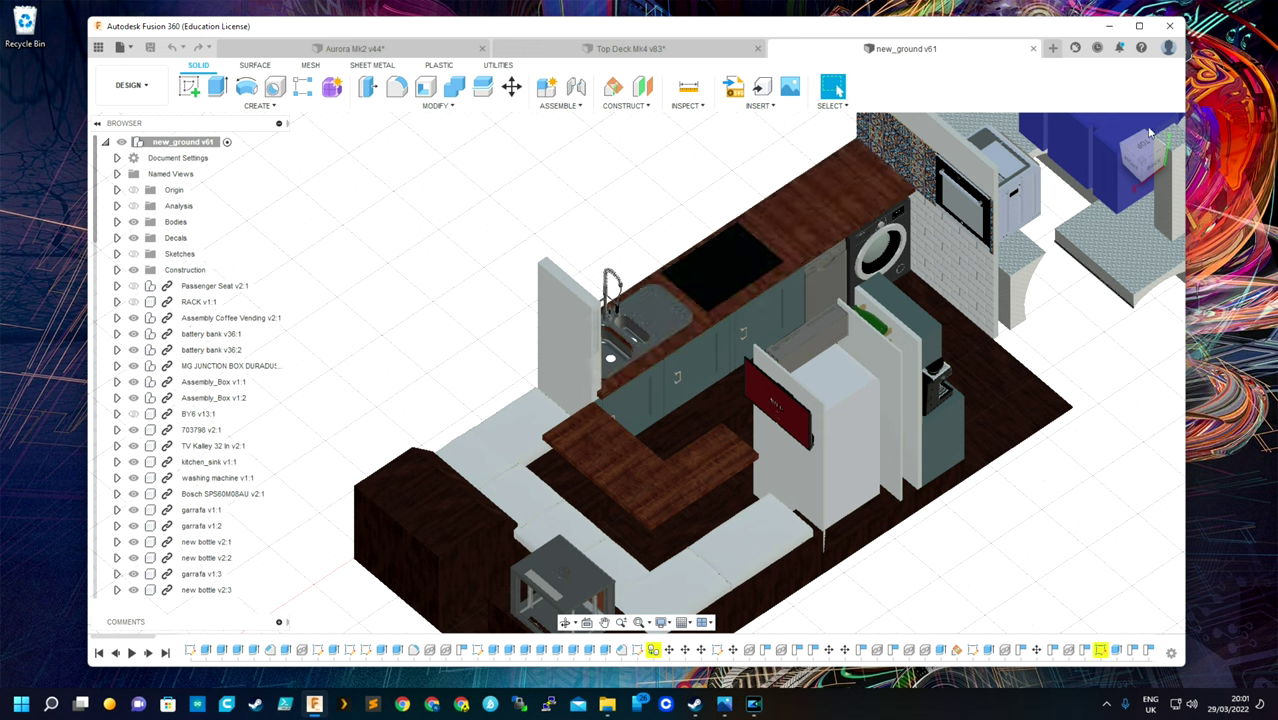
pyautogui.moveTo(610, 358)
pyautogui.keyDown('shift'); pyautogui.mouseDown(button='middle')
pyautogui.moveTo(724, 224)
pyautogui.moveTo(761, 289)
pyautogui.mouseUp(button='middle'); pyautogui.keyUp('shift')
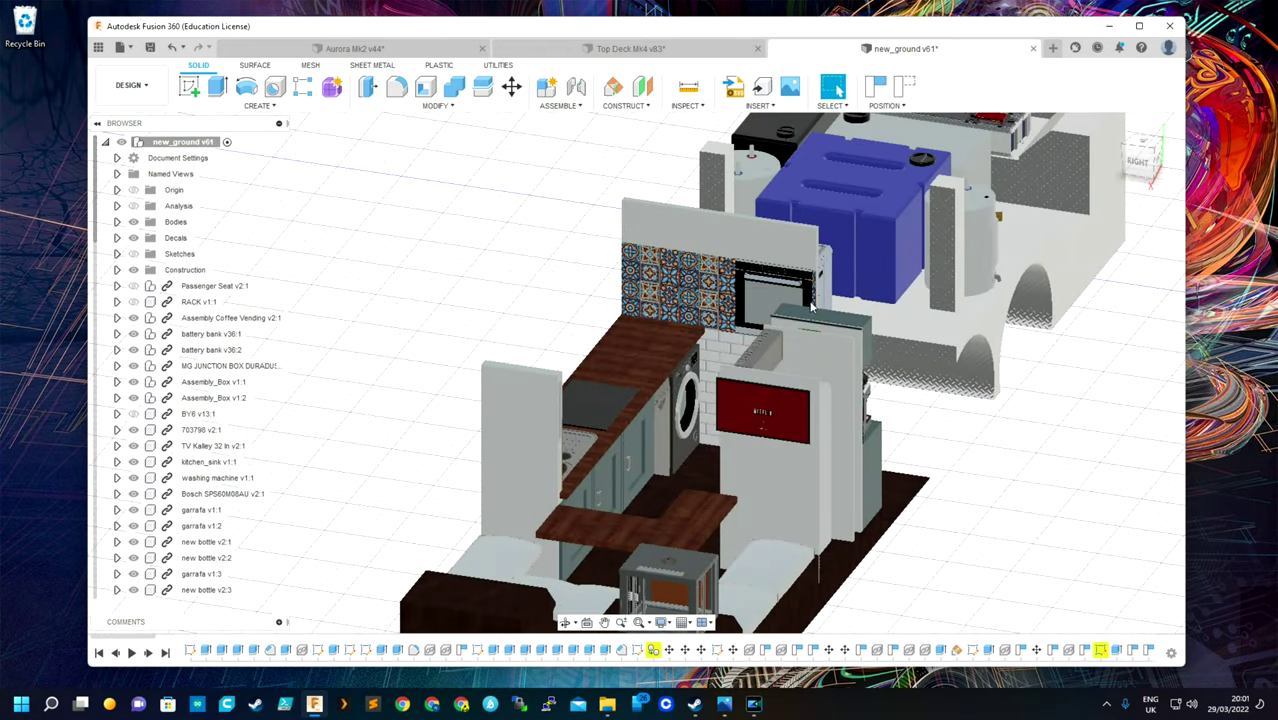
pyautogui.click(1143, 163)
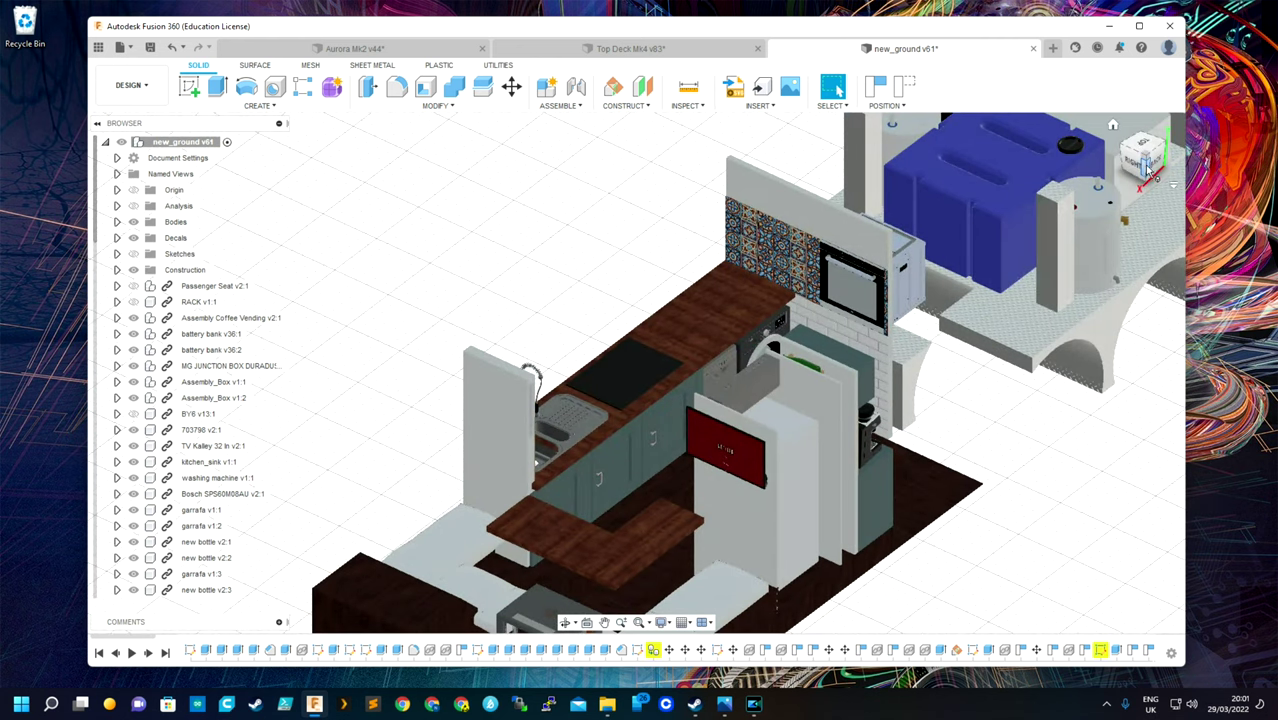
pyautogui.moveTo(1142, 158); pyautogui.dragTo(1140, 165)
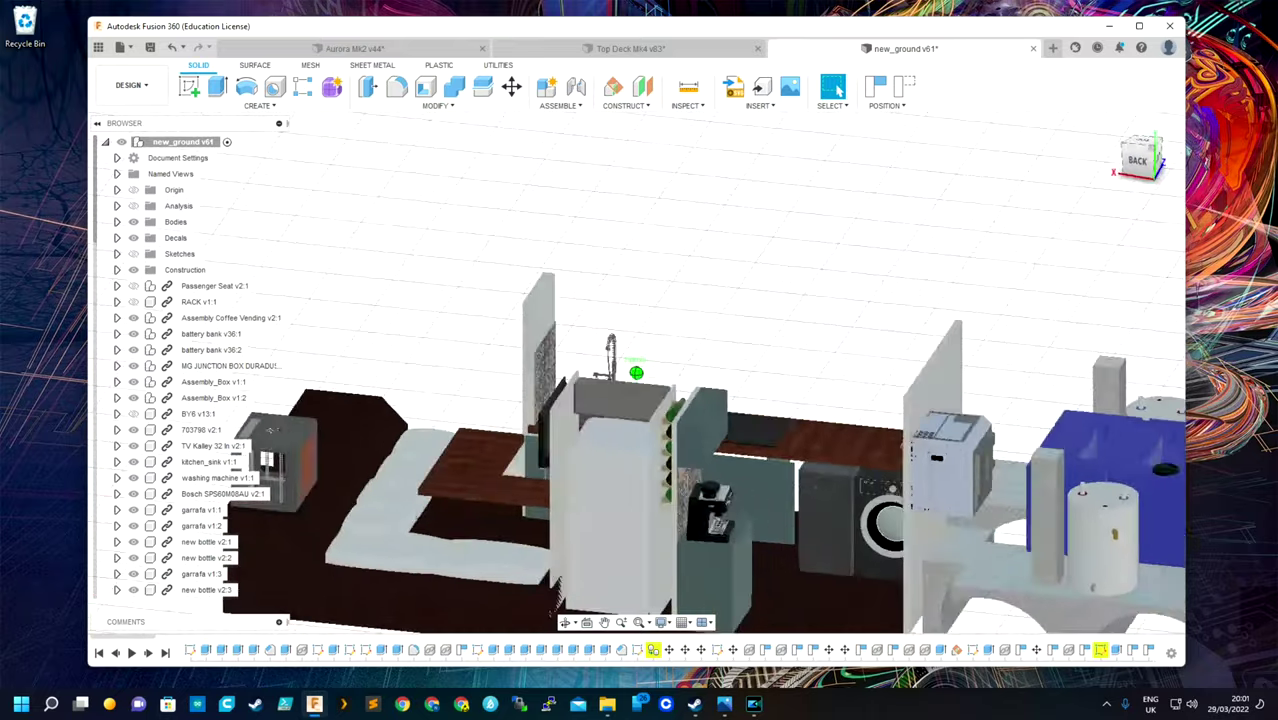
pyautogui.scroll(2, 620, 465)
pyautogui.scroll(2, 620, 465)
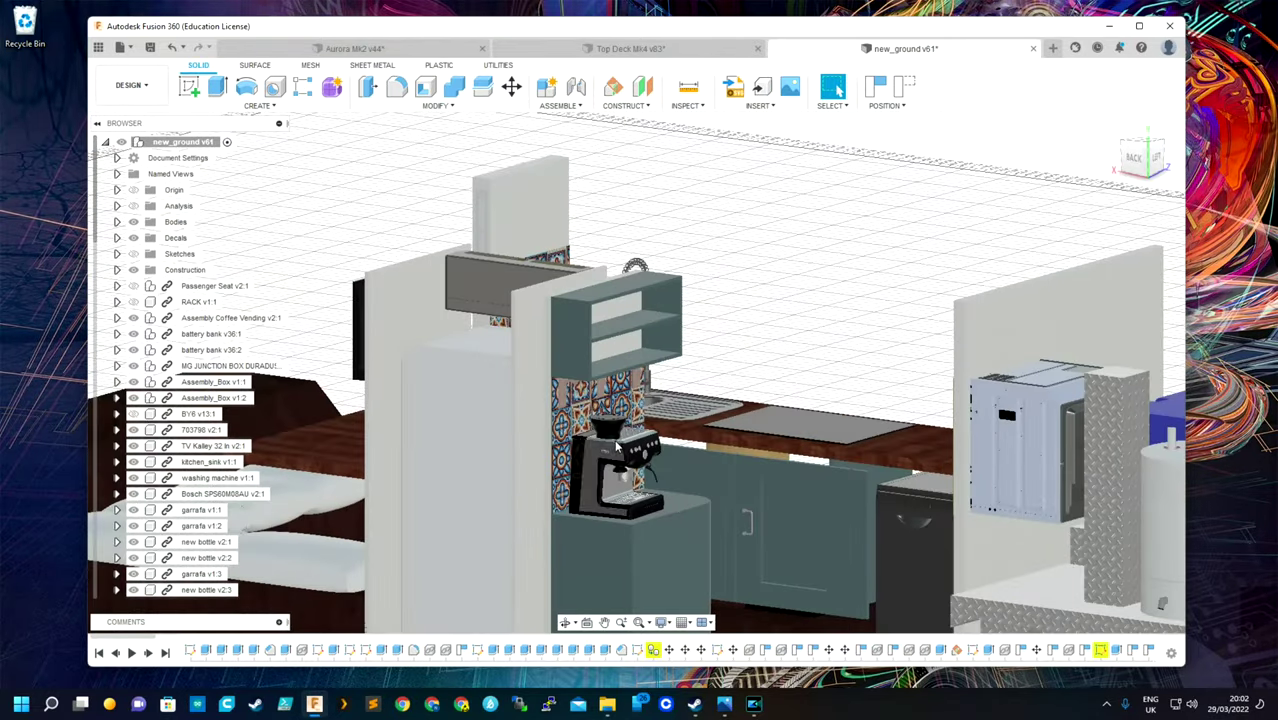
pyautogui.scroll(-2, 620, 465)
pyautogui.scroll(-2, 620, 465)
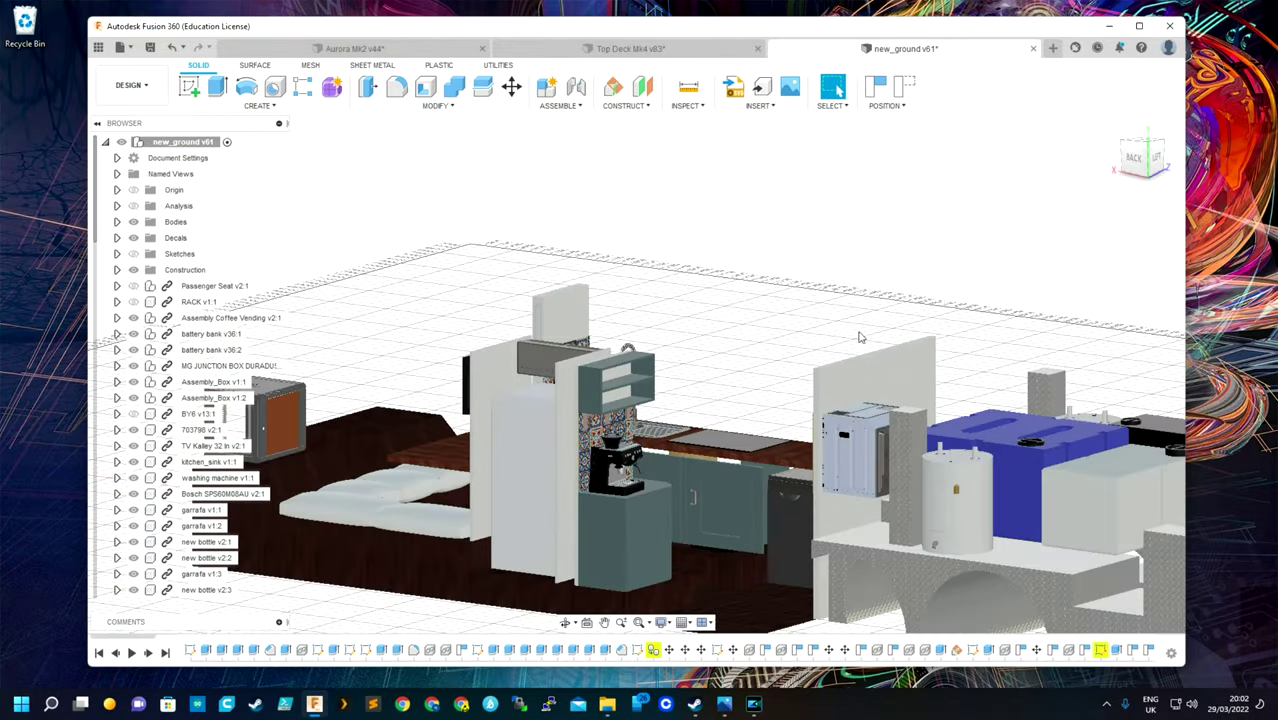
pyautogui.moveTo(1147, 160); pyautogui.dragTo(1148, 146)
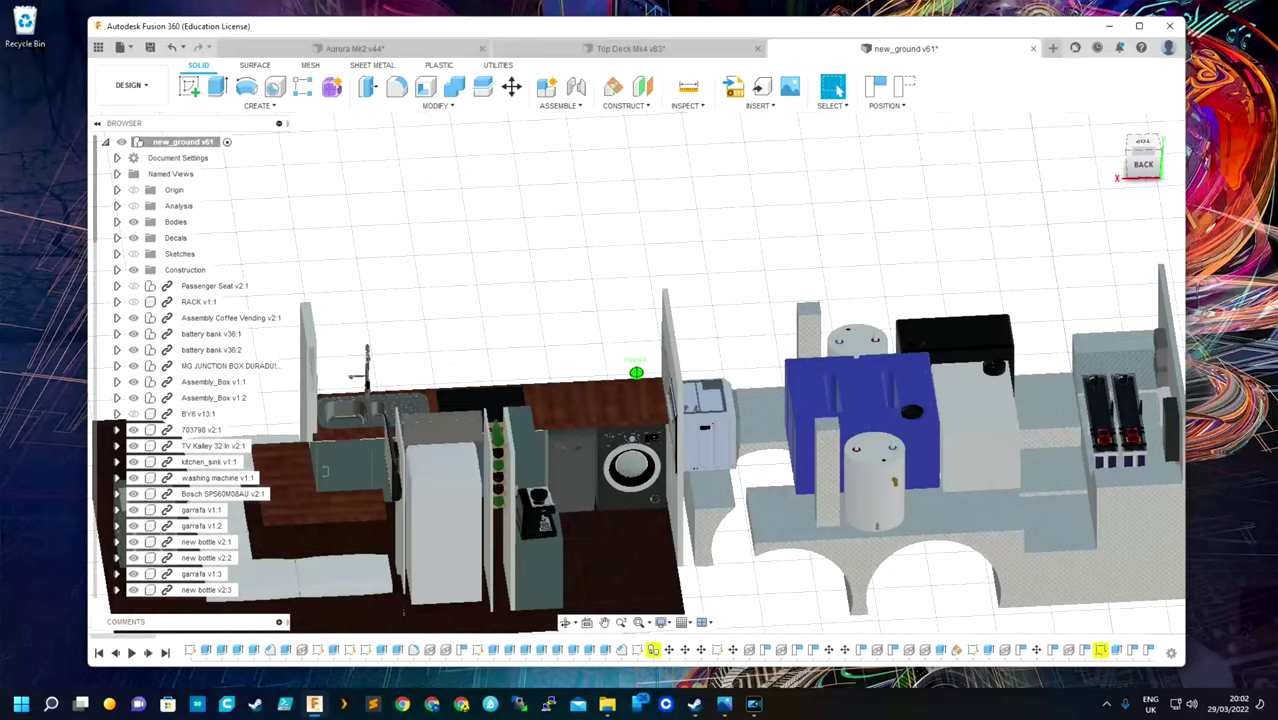
pyautogui.moveTo(636, 373)
pyautogui.keyDown('shift'); pyautogui.mouseDown(button='middle')
pyautogui.moveTo(660, 456)
pyautogui.moveTo(724, 401)
pyautogui.mouseUp(button='middle'); pyautogui.keyUp('shift')
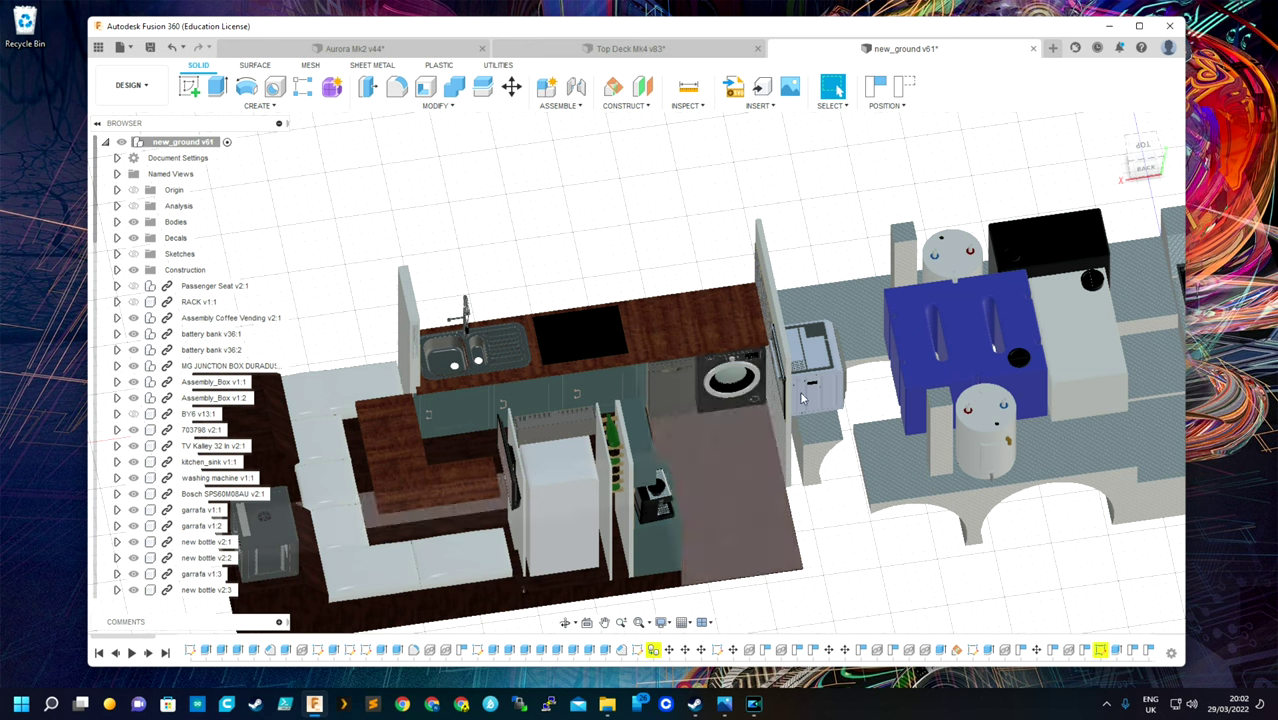
# Pull back to show the whole new_ground lower deck and collapse the component list
pyautogui.scroll(-3, 1030, 400)
pyautogui.moveTo(1030, 400); pyautogui.dragTo(735, 450, button='middle')
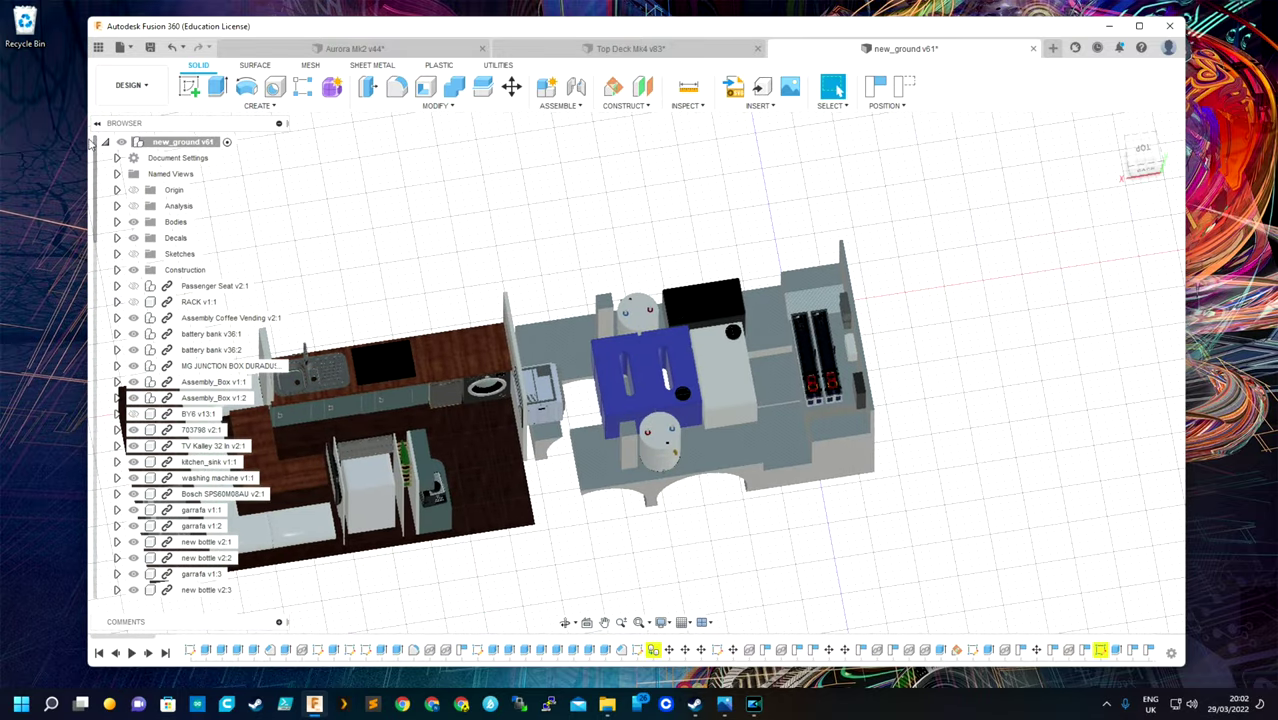
pyautogui.click(105, 142)
pyautogui.moveTo(1140, 168)
pyautogui.mouseDown()
pyautogui.moveTo(1155, 155)
pyautogui.moveTo(1115, 137)
pyautogui.mouseUp()
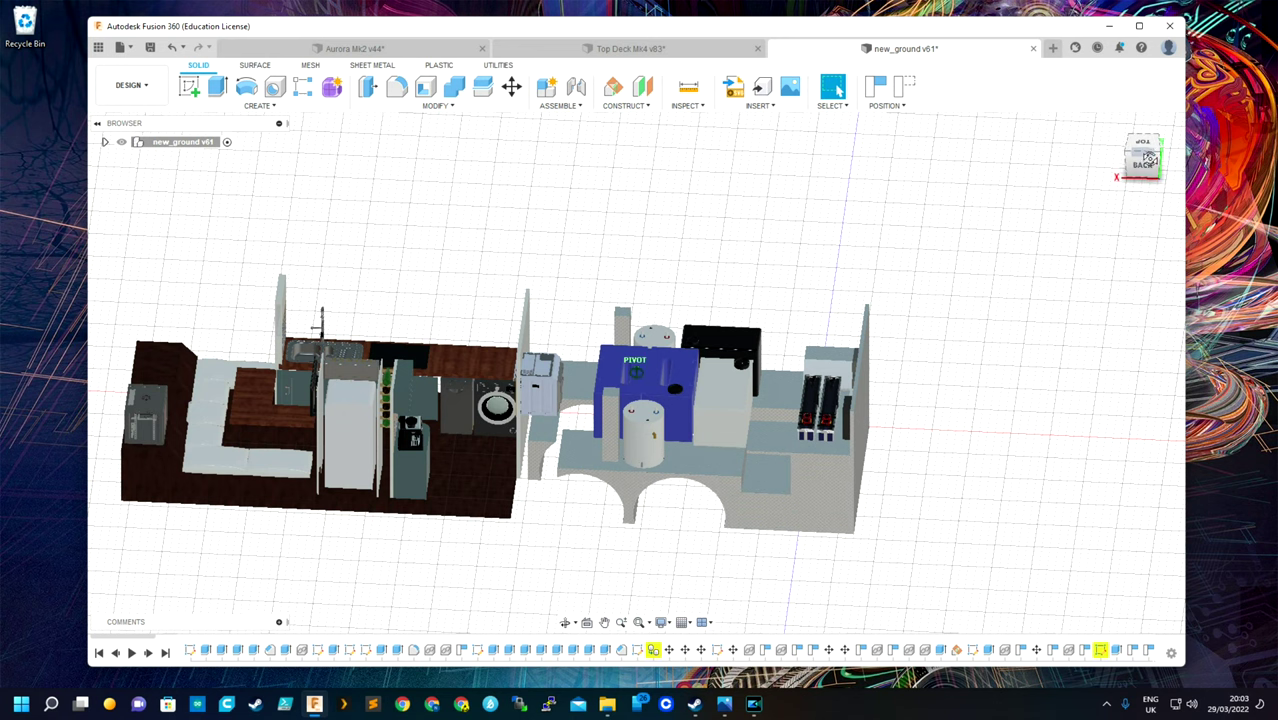
# Orbit the ground floor round to its rear side and select the blue water tank
pyautogui.moveTo(1139, 155); pyautogui.dragTo(938, 371)
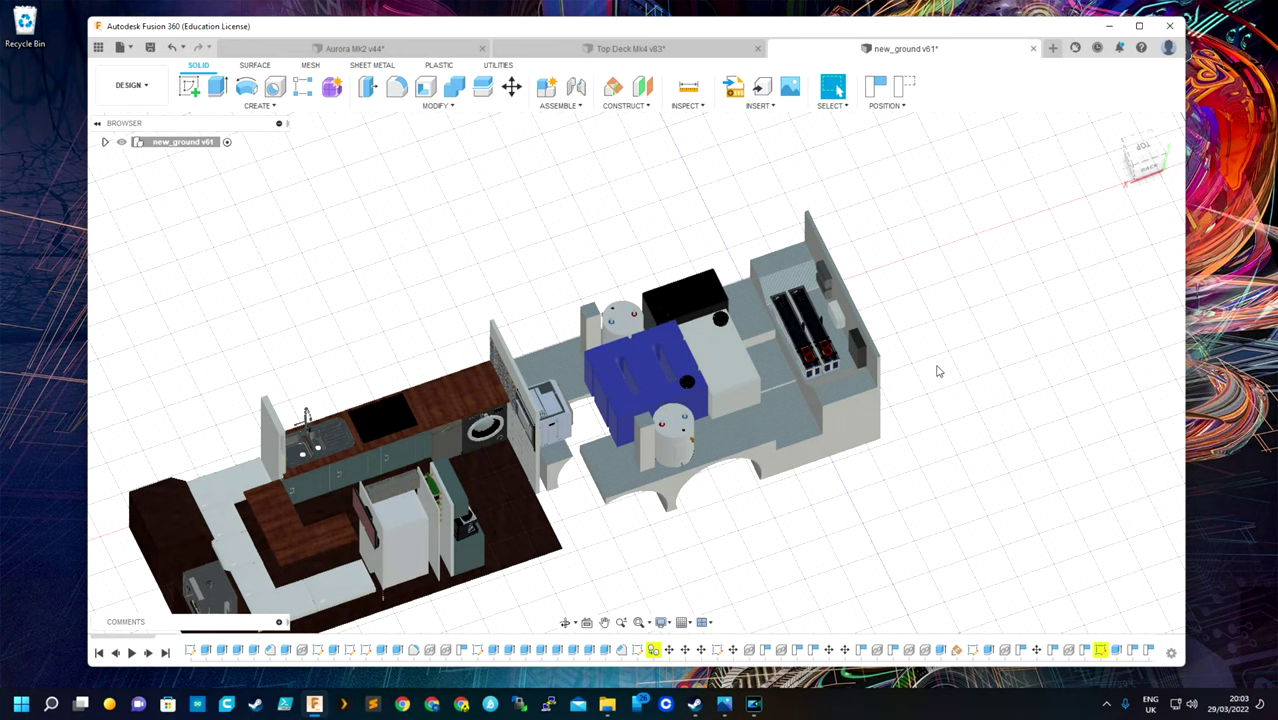
pyautogui.click(1150, 172)
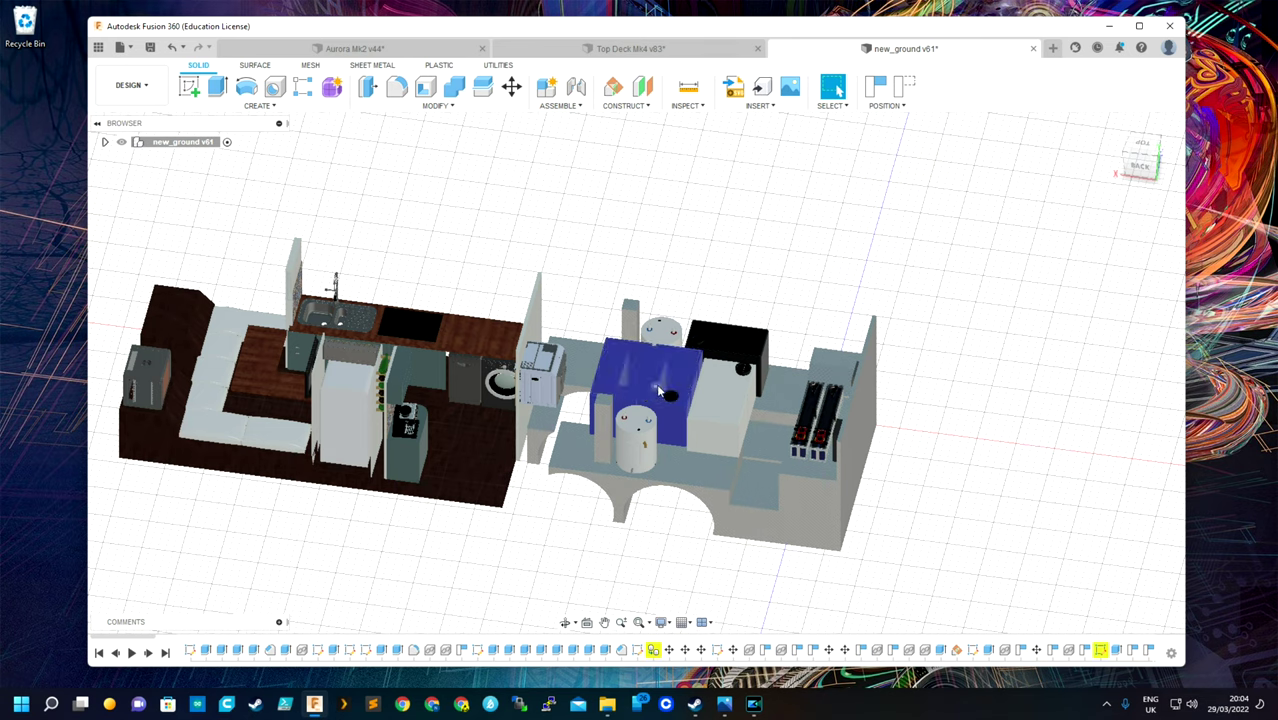
pyautogui.click(678, 435)
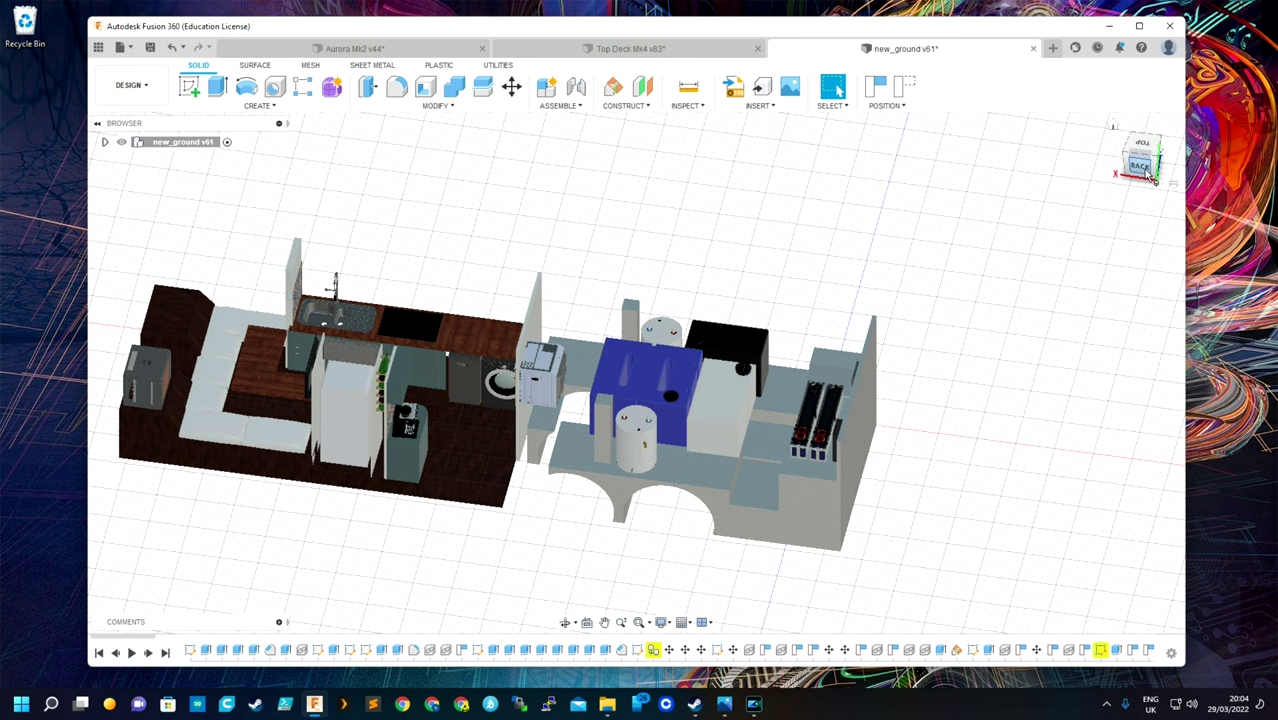
# View the ground floor straight from the front, then orbit to an elevated front overview
pyautogui.moveTo(1152, 178); pyautogui.dragTo(1060, 182)
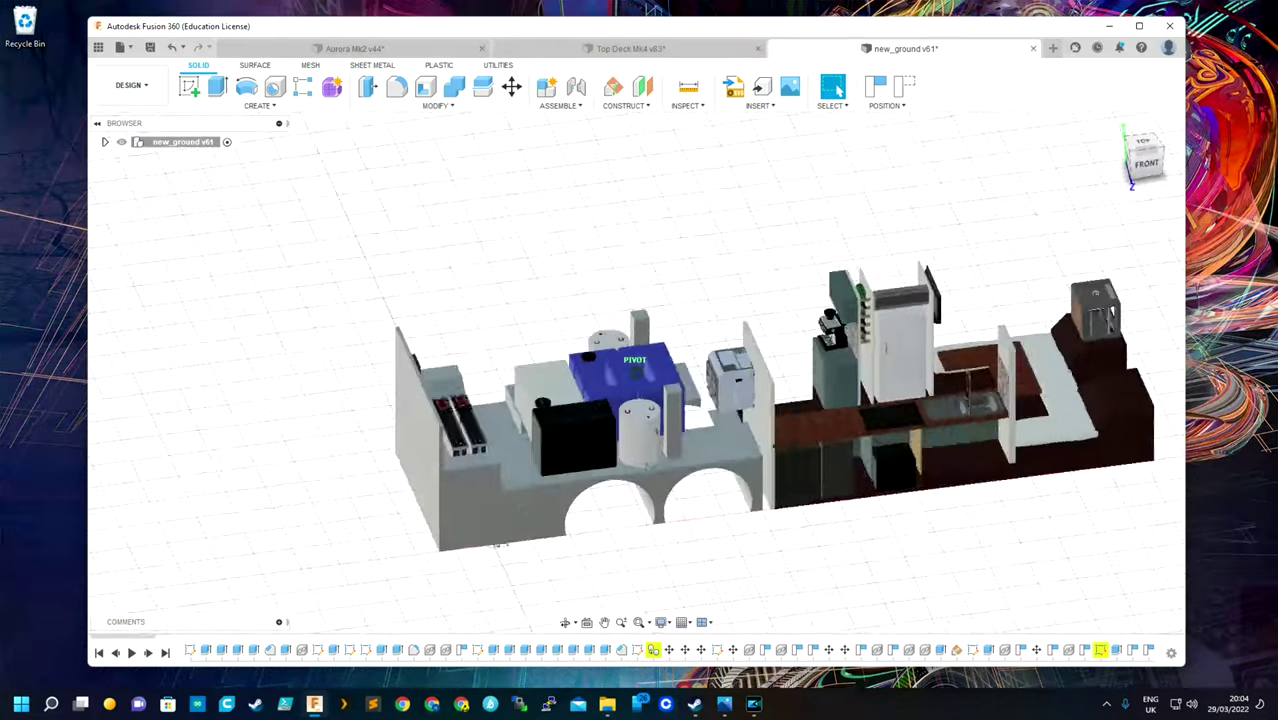
pyautogui.click(1146, 163)
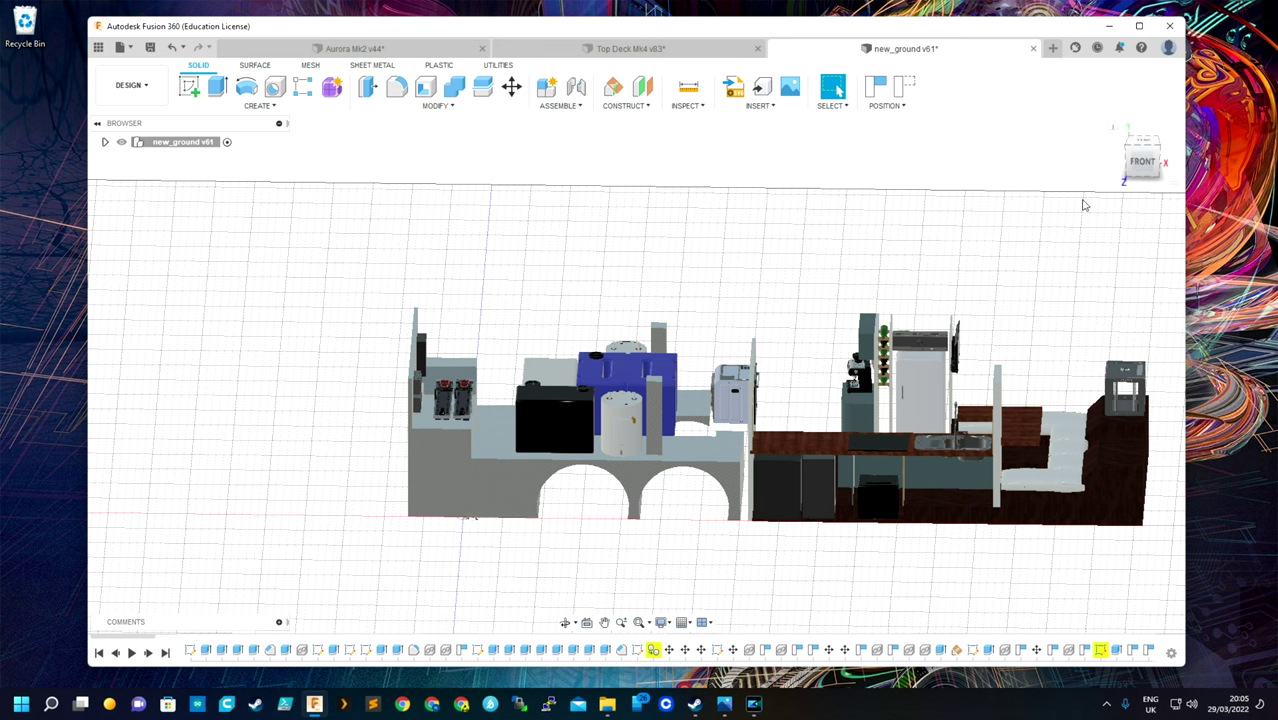
pyautogui.click(1125, 139)
pyautogui.keyDown('shift'); pyautogui.moveTo(508, 550); pyautogui.dragTo(560, 418, button='middle'); pyautogui.keyUp('shift')
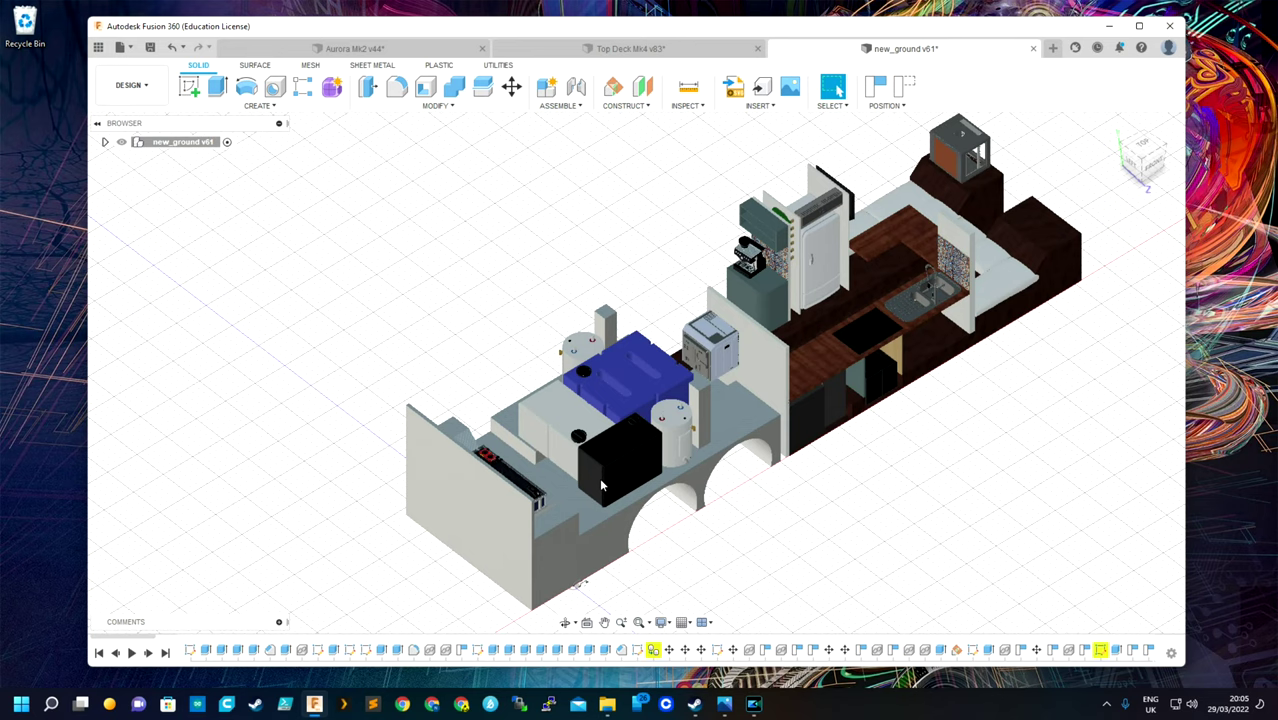
pyautogui.scroll(-1, 601, 485)
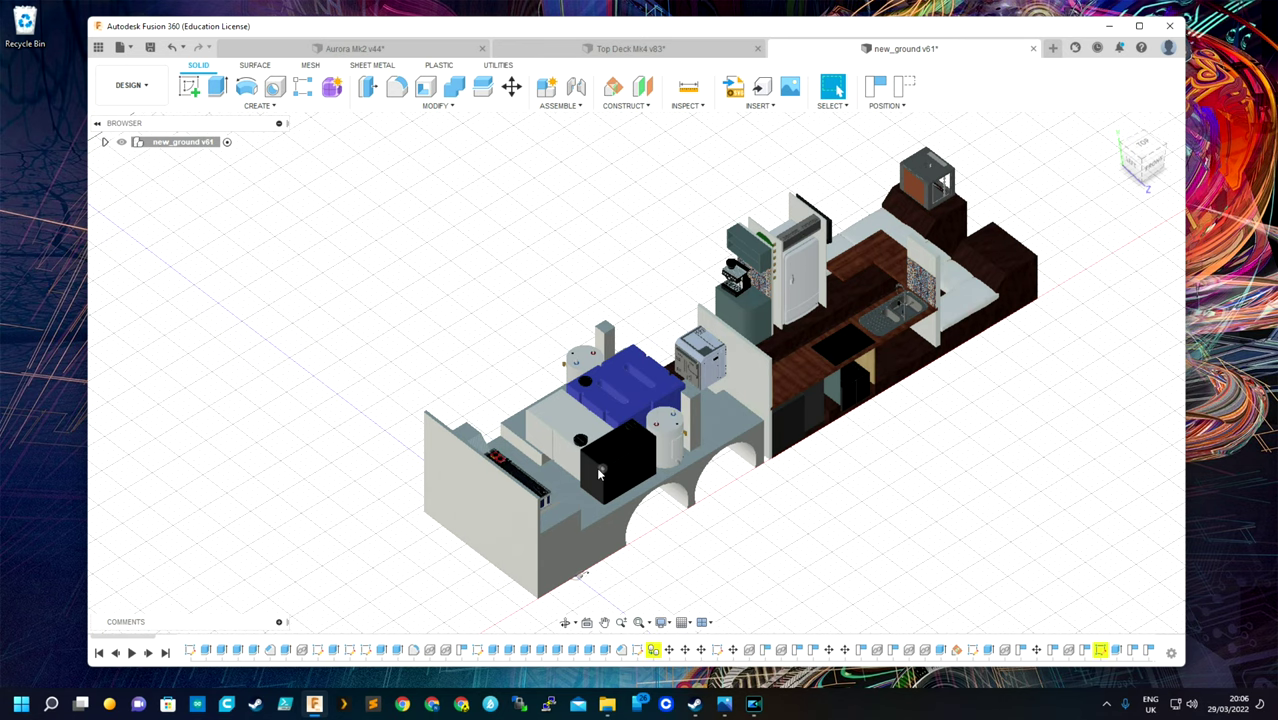
# Circle the ground floor to its back, a rear corner and top, then snap to an elevated rear view
pyautogui.keyDown('shift'); pyautogui.moveTo(600, 475); pyautogui.dragTo(818, 332, button='middle'); pyautogui.keyUp('shift')
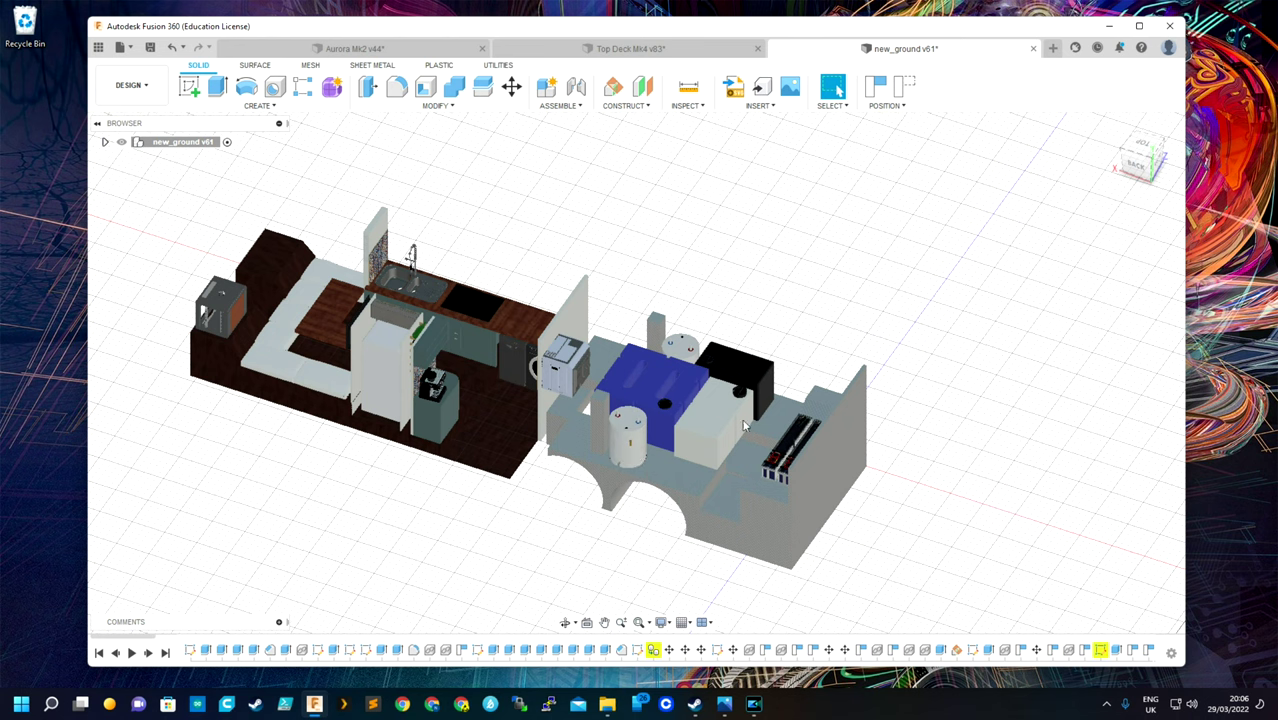
pyautogui.moveTo(1120, 172)
pyautogui.keyDown('shift'); pyautogui.mouseDown(button='middle')
pyautogui.moveTo(1107, 146)
pyautogui.moveTo(1142, 172)
pyautogui.mouseUp(button='middle'); pyautogui.keyUp('shift')
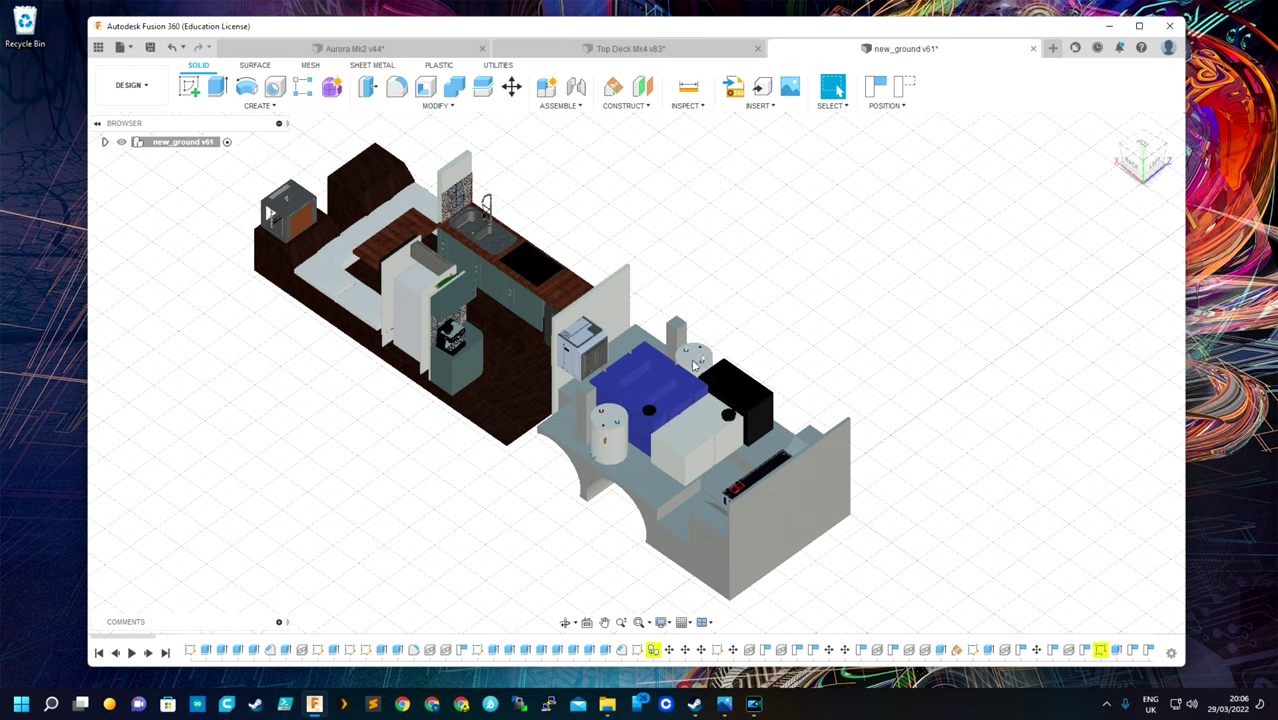
pyautogui.moveTo(1140, 158)
pyautogui.mouseDown()
pyautogui.moveTo(1142, 185)
pyautogui.moveTo(1145, 160)
pyautogui.mouseUp()
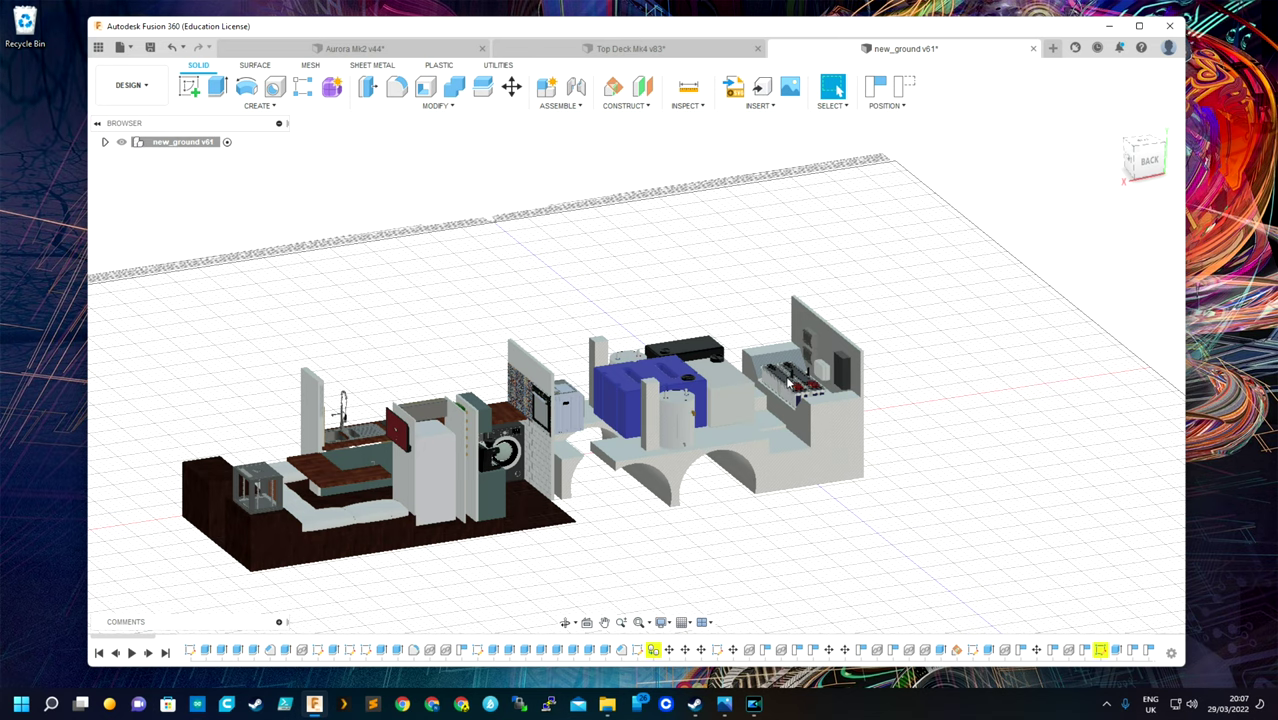
pyautogui.click(1148, 160)
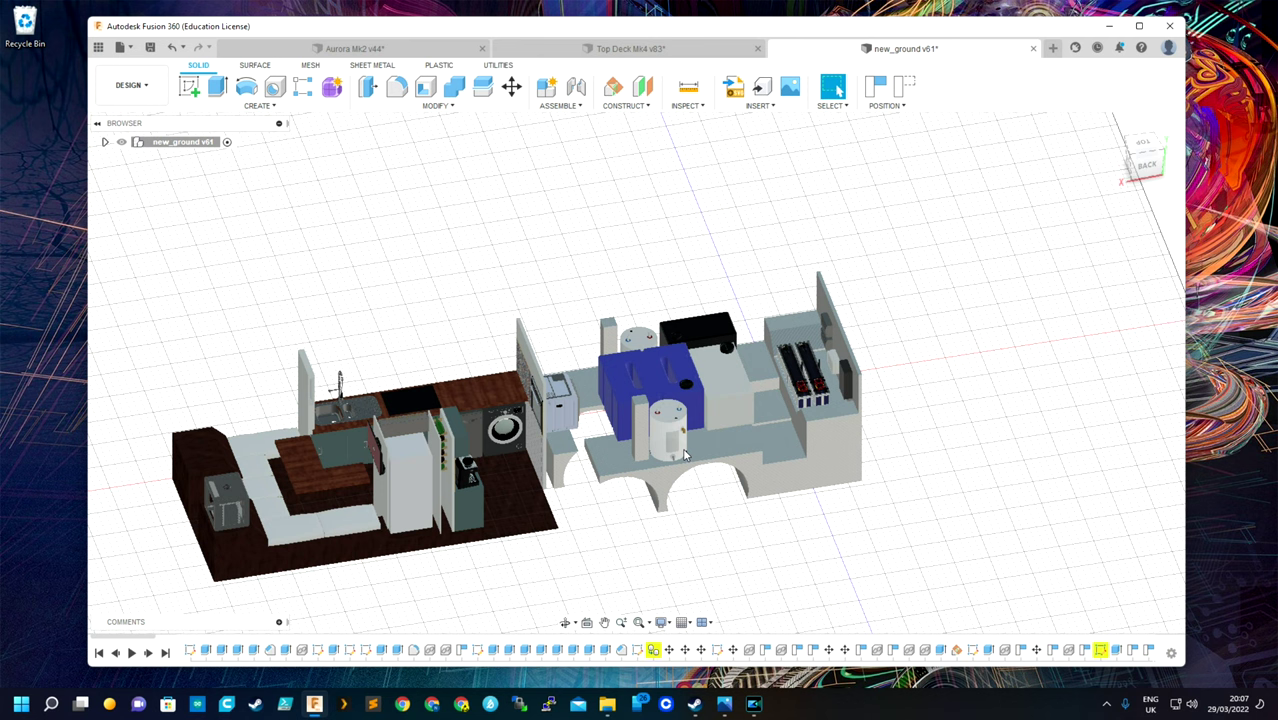
# Switch to the Top Deck Mk4 design and orbit to a top-front view of the upper deck
pyautogui.click(666, 50)
pyautogui.moveTo(1141, 157)
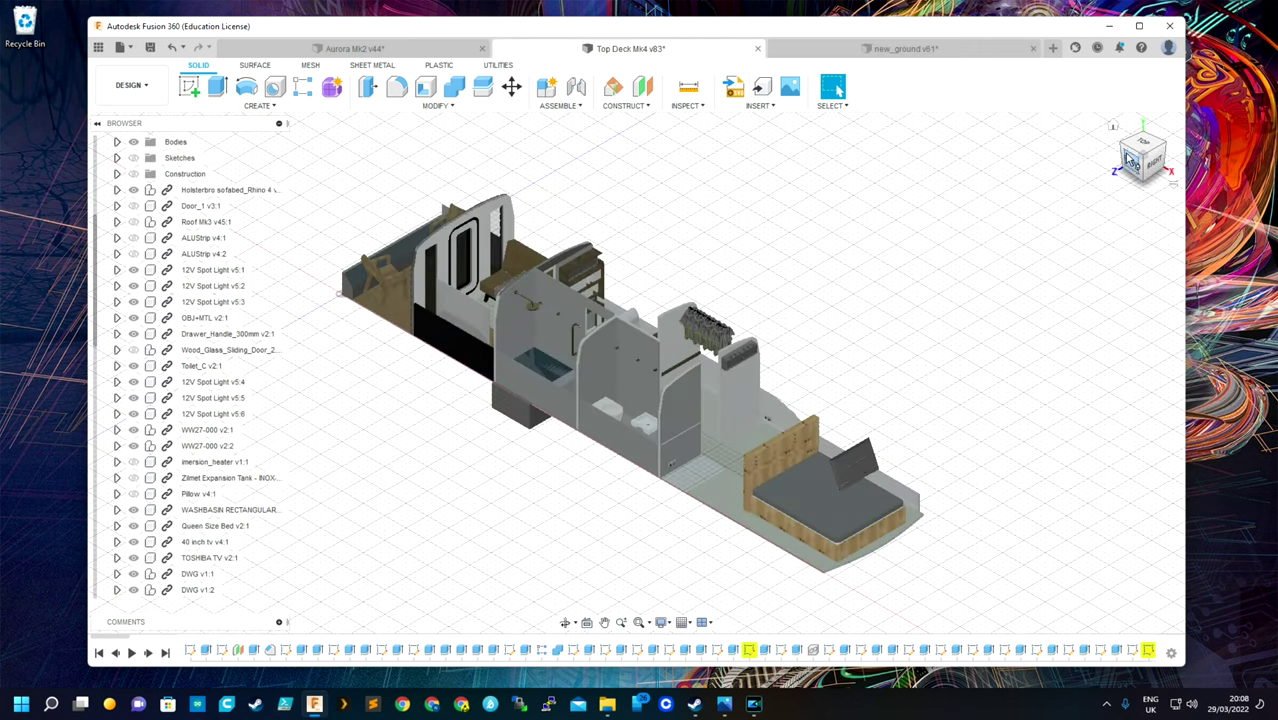
pyautogui.moveTo(1136, 170)
pyautogui.mouseDown()
pyautogui.moveTo(1130, 128)
pyautogui.moveTo(1080, 195)
pyautogui.mouseUp()
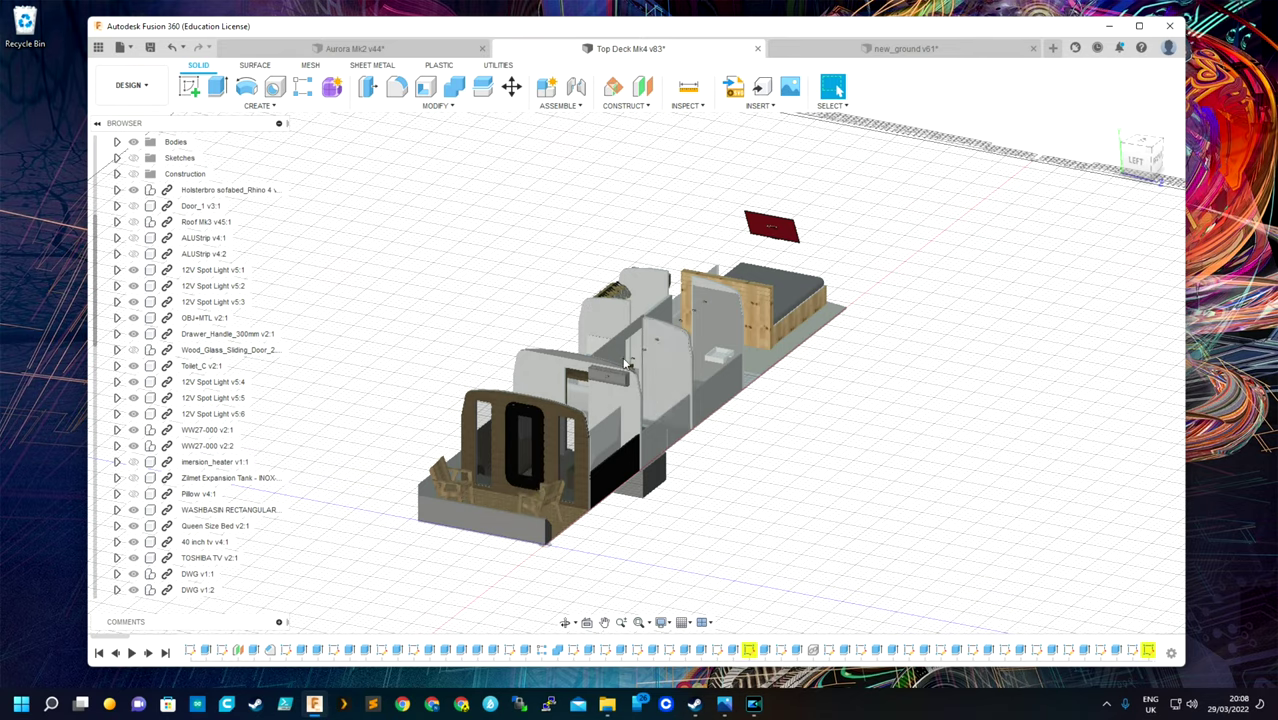
pyautogui.keyDown('shift'); pyautogui.moveTo(560, 430); pyautogui.dragTo(381, 414, button='middle'); pyautogui.keyUp('shift')
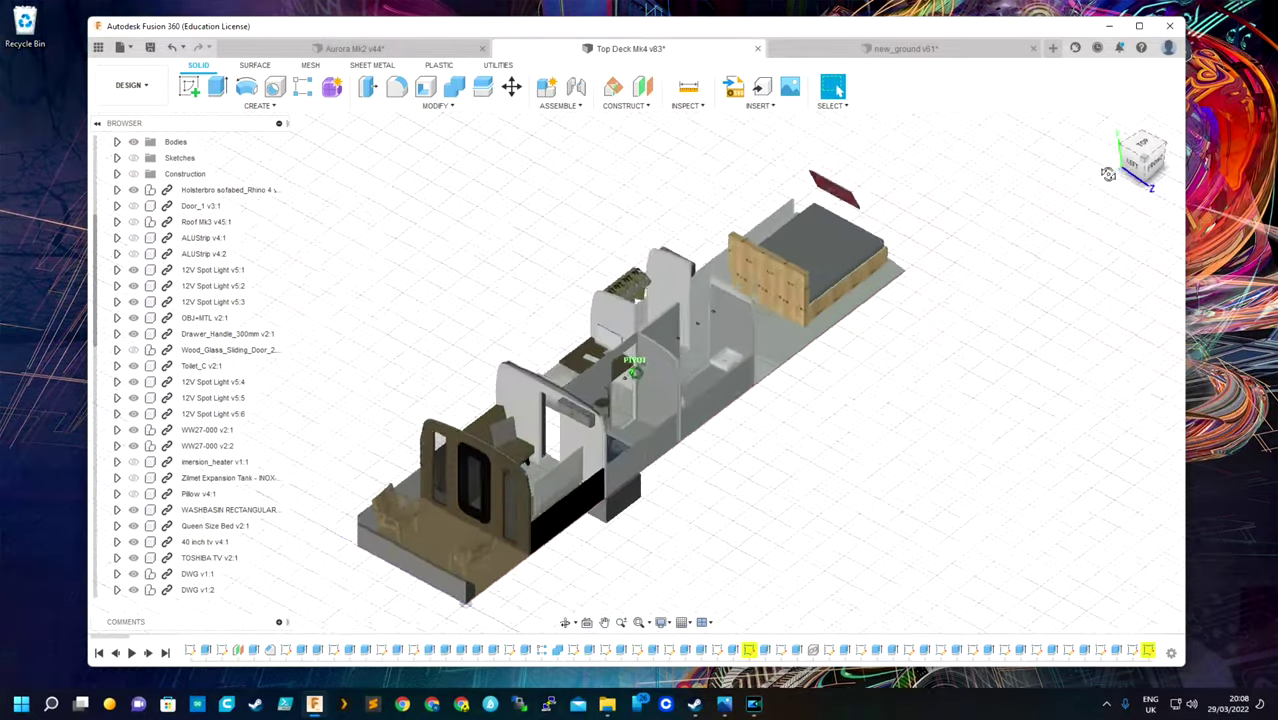
# Zoom in and orbit around the sofa to look down over the office desk, clothes rail and TV area
pyautogui.scroll(3, 381, 414)
pyautogui.scroll(5, 440, 418)
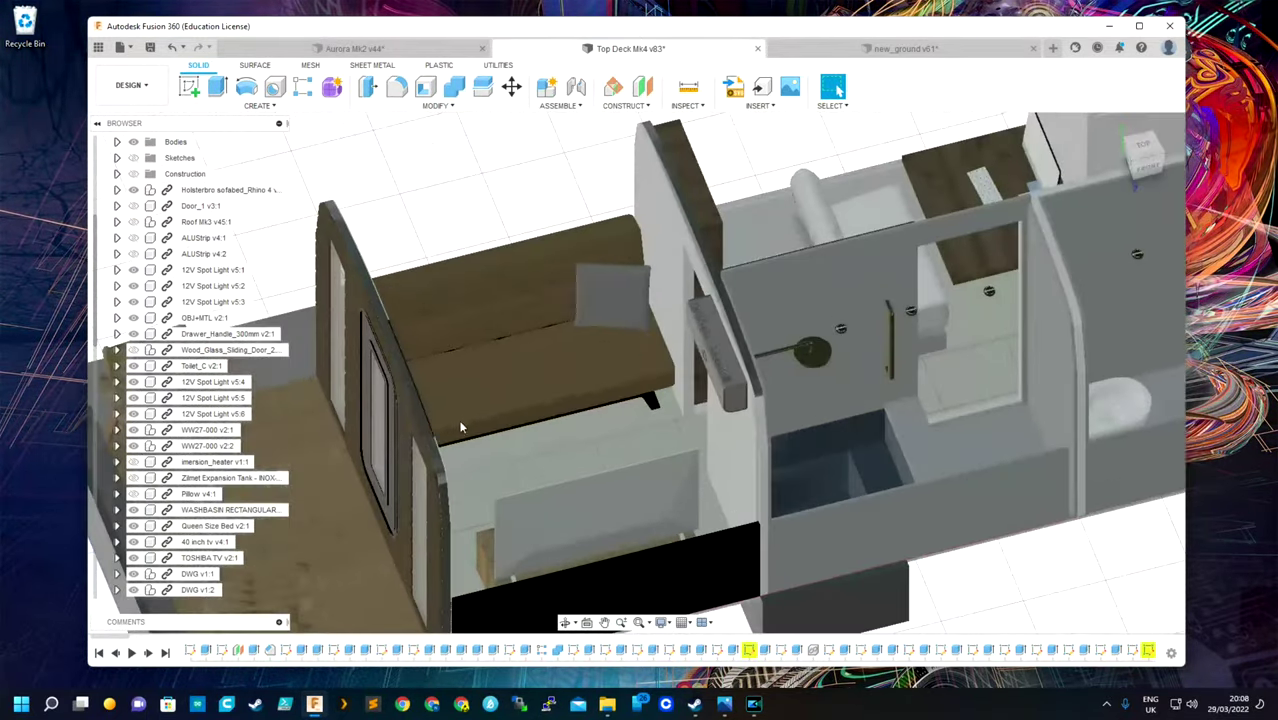
pyautogui.keyDown('shift'); pyautogui.moveTo(622, 366); pyautogui.dragTo(650, 372, button='middle'); pyautogui.keyUp('shift')
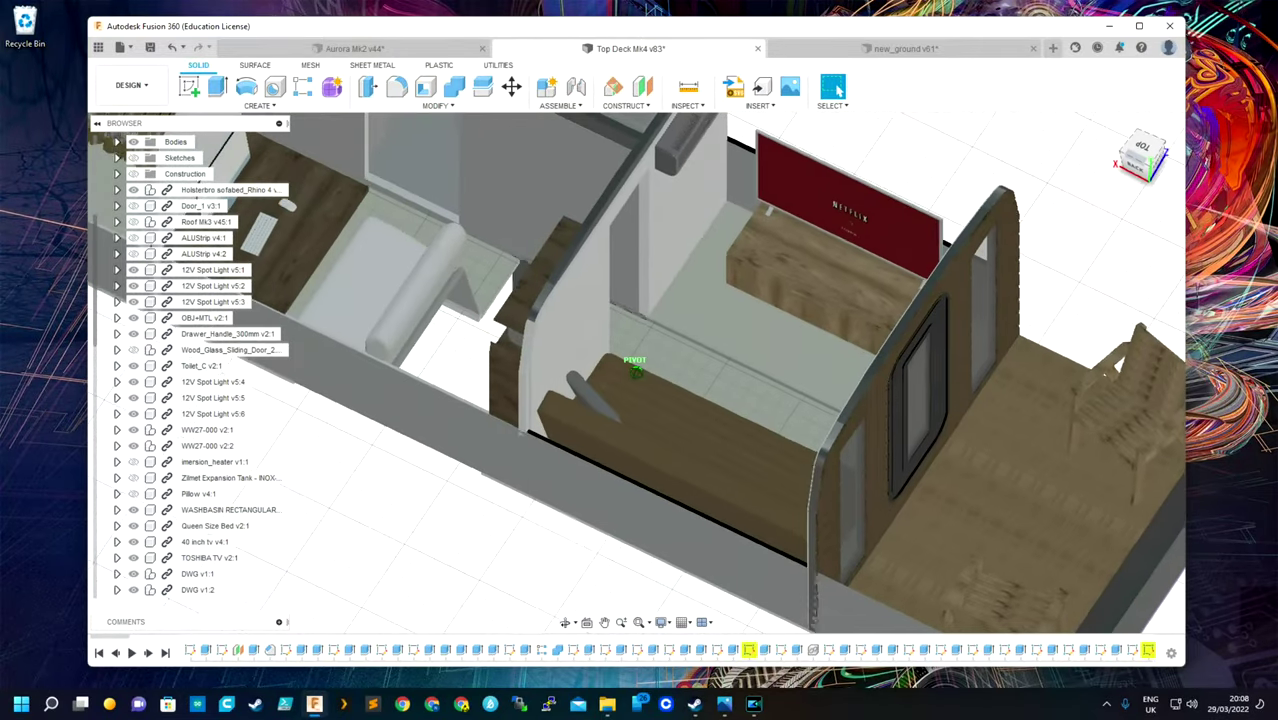
pyautogui.moveTo(1150, 160)
pyautogui.keyDown('shift'); pyautogui.mouseDown(button='middle')
pyautogui.moveTo(1044, 256)
pyautogui.moveTo(982, 364)
pyautogui.mouseUp(button='middle'); pyautogui.keyUp('shift')
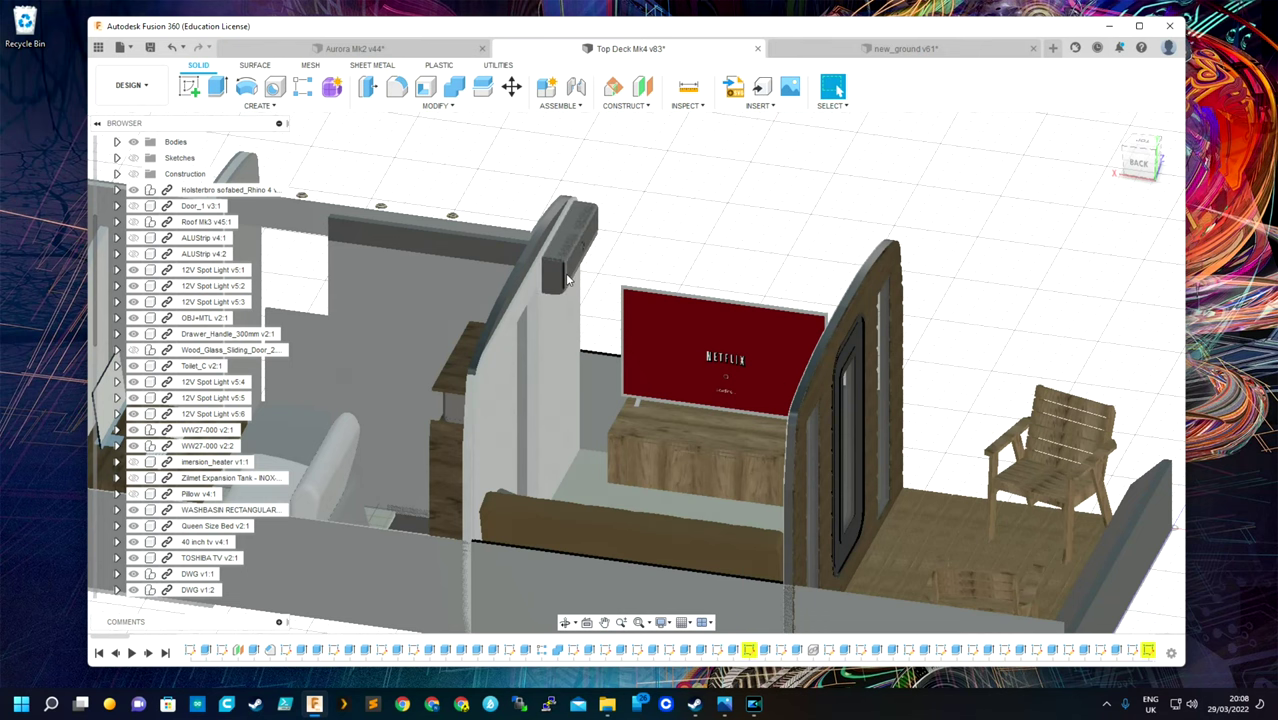
pyautogui.moveTo(633, 440)
pyautogui.keyDown('shift'); pyautogui.mouseDown(button='middle')
pyautogui.moveTo(982, 575)
pyautogui.moveTo(627, 279)
pyautogui.mouseUp(button='middle'); pyautogui.keyUp('shift')
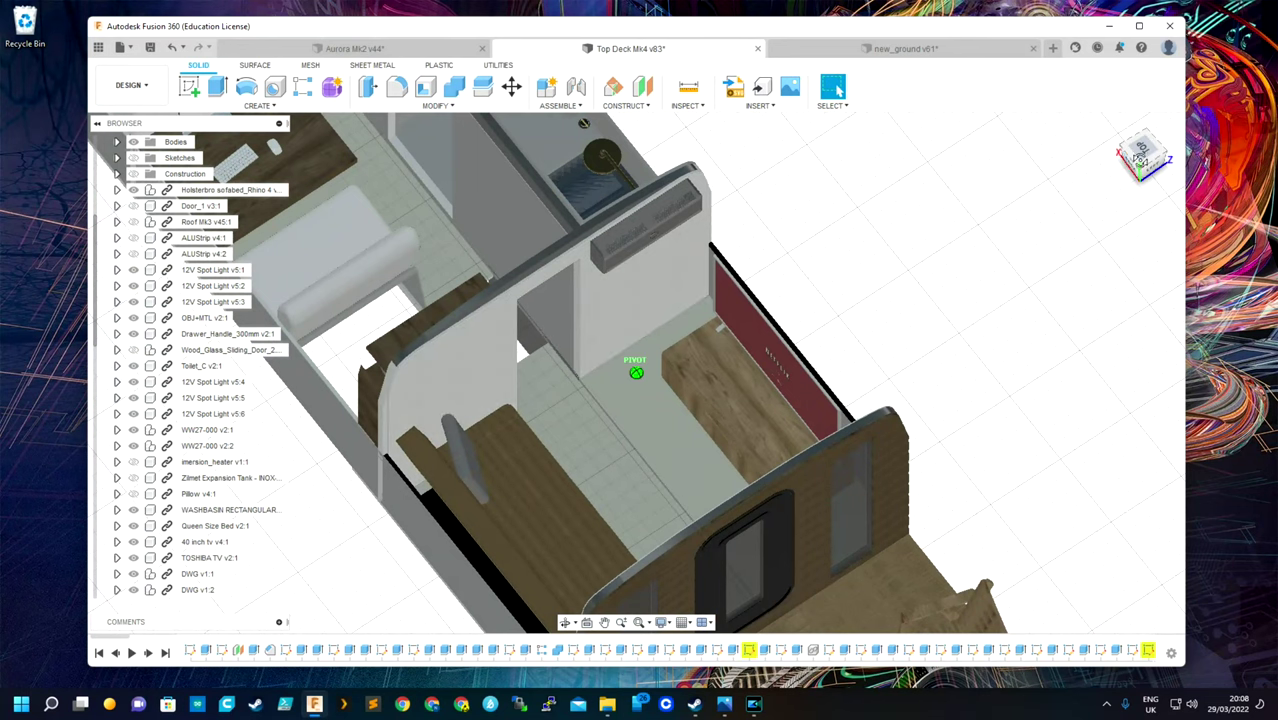
pyautogui.moveTo(636, 372)
pyautogui.keyDown('shift'); pyautogui.mouseDown(button='middle')
pyautogui.moveTo(867, 201)
pyautogui.moveTo(1000, 175)
pyautogui.mouseUp(button='middle'); pyautogui.keyUp('shift')
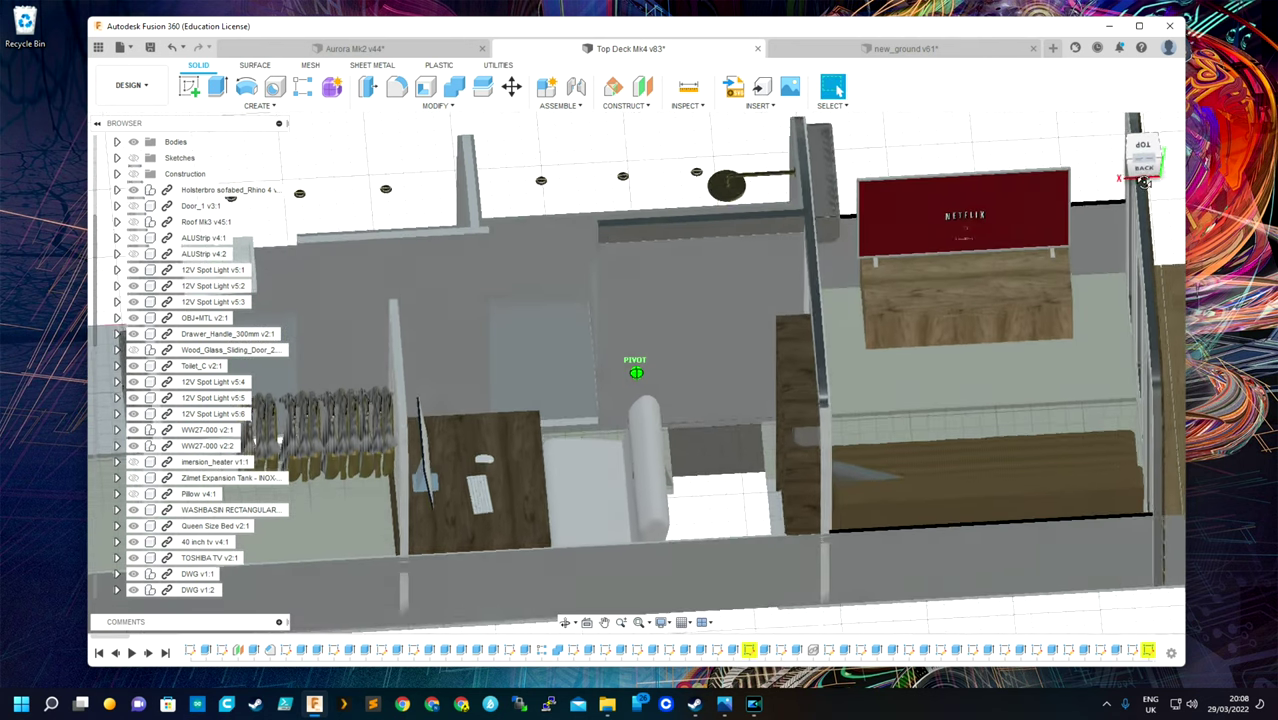
pyautogui.keyDown('shift'); pyautogui.moveTo(1145, 182); pyautogui.dragTo(705, 528, button='middle'); pyautogui.keyUp('shift')
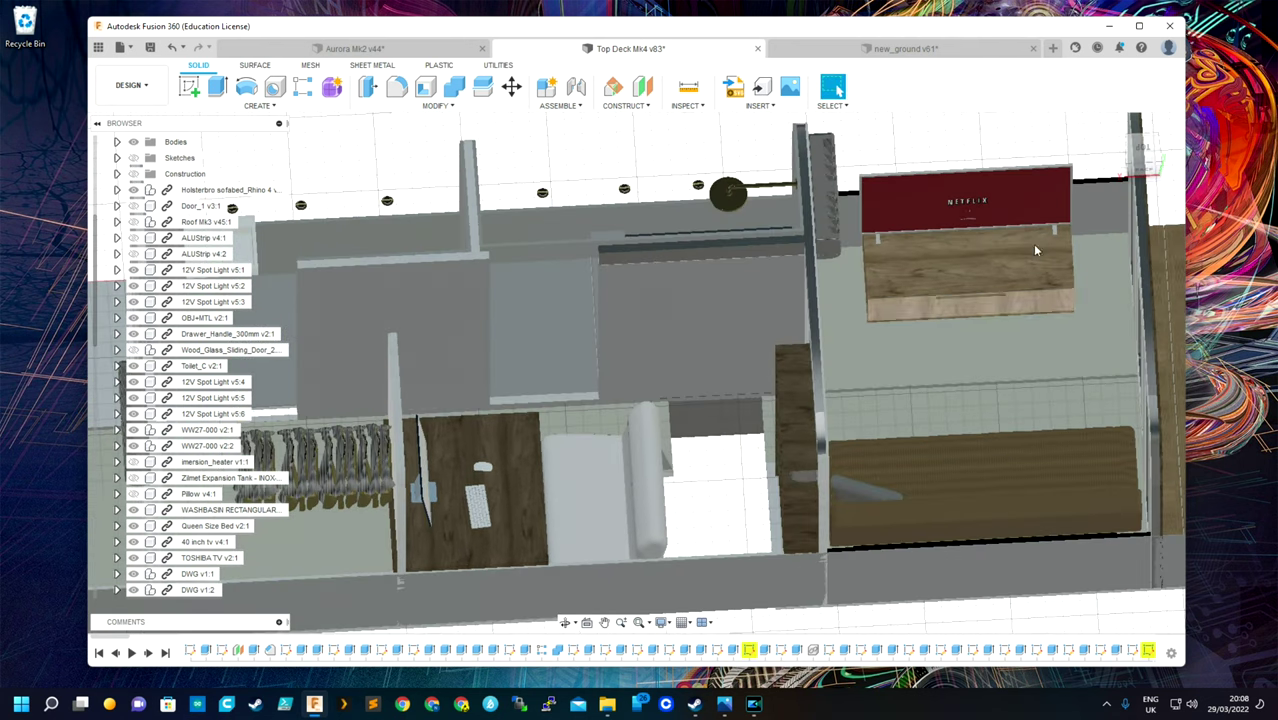
# Orbit around the office desk and wardrobe from low, side-on and back views
pyautogui.keyDown('shift'); pyautogui.moveTo(1155, 150); pyautogui.dragTo(410, 410, button='middle'); pyautogui.keyUp('shift')
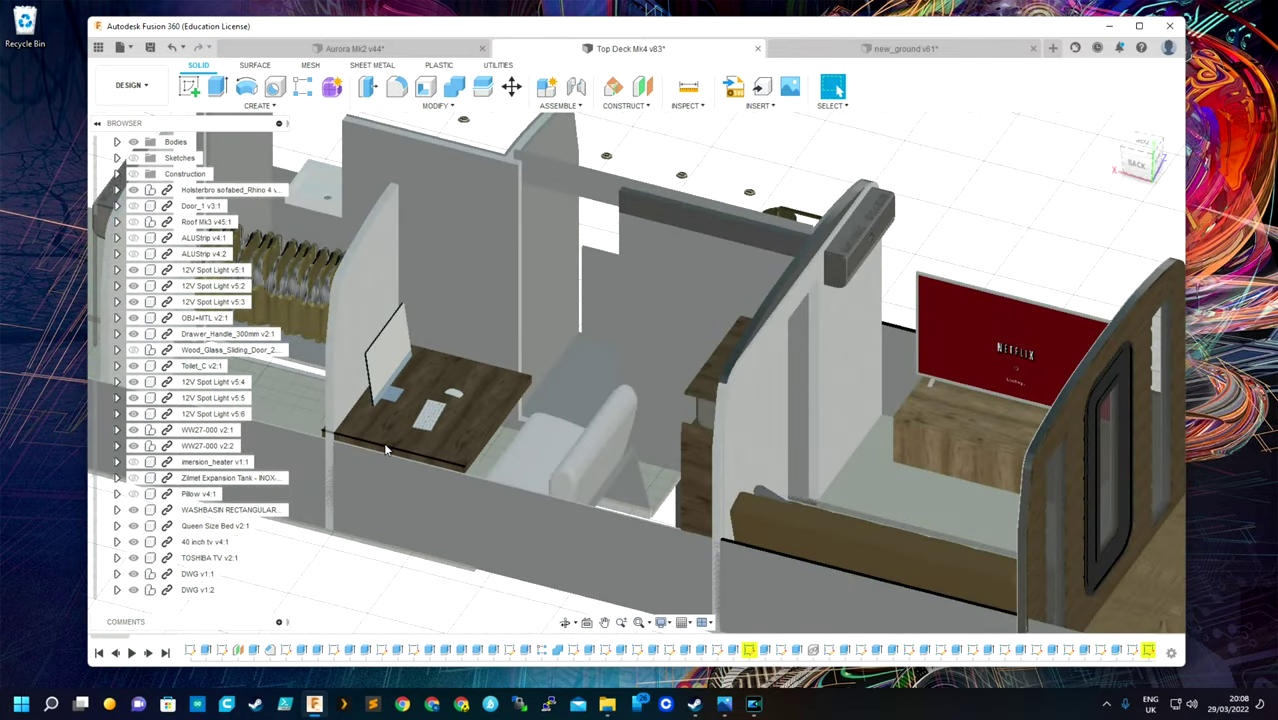
pyautogui.keyDown('shift'); pyautogui.moveTo(378, 375); pyautogui.dragTo(499, 453, button='middle'); pyautogui.keyUp('shift')
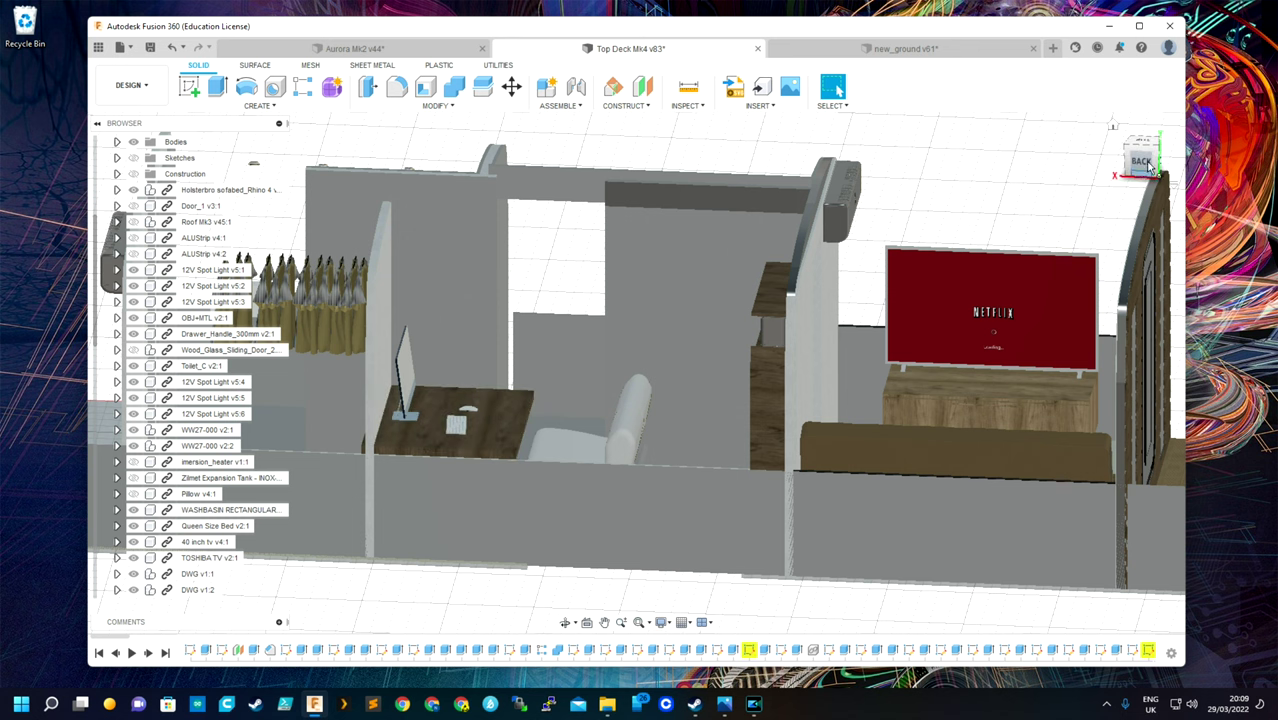
pyautogui.keyDown('shift'); pyautogui.moveTo(636, 372); pyautogui.dragTo(590, 380, button='middle'); pyautogui.keyUp('shift')
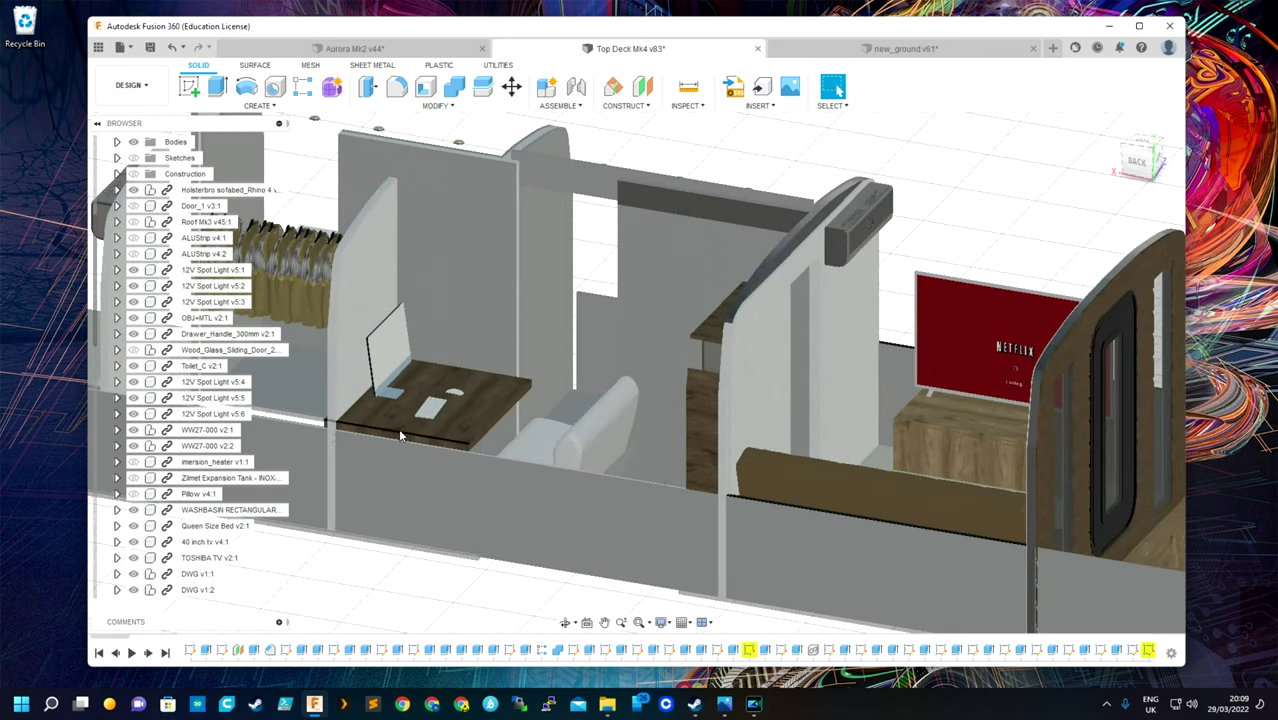
pyautogui.moveTo(398, 428); pyautogui.dragTo(602, 514, button='middle')
pyautogui.scroll(-2, 602, 514)
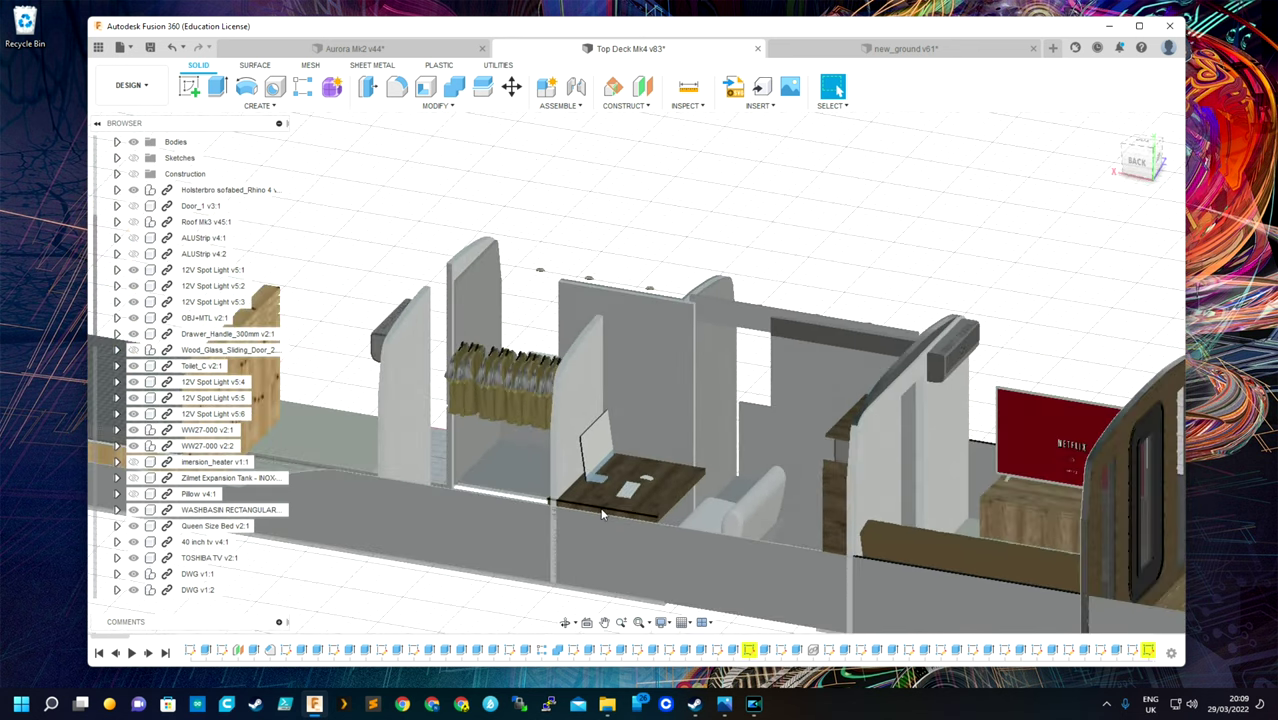
pyautogui.click(1137, 165)
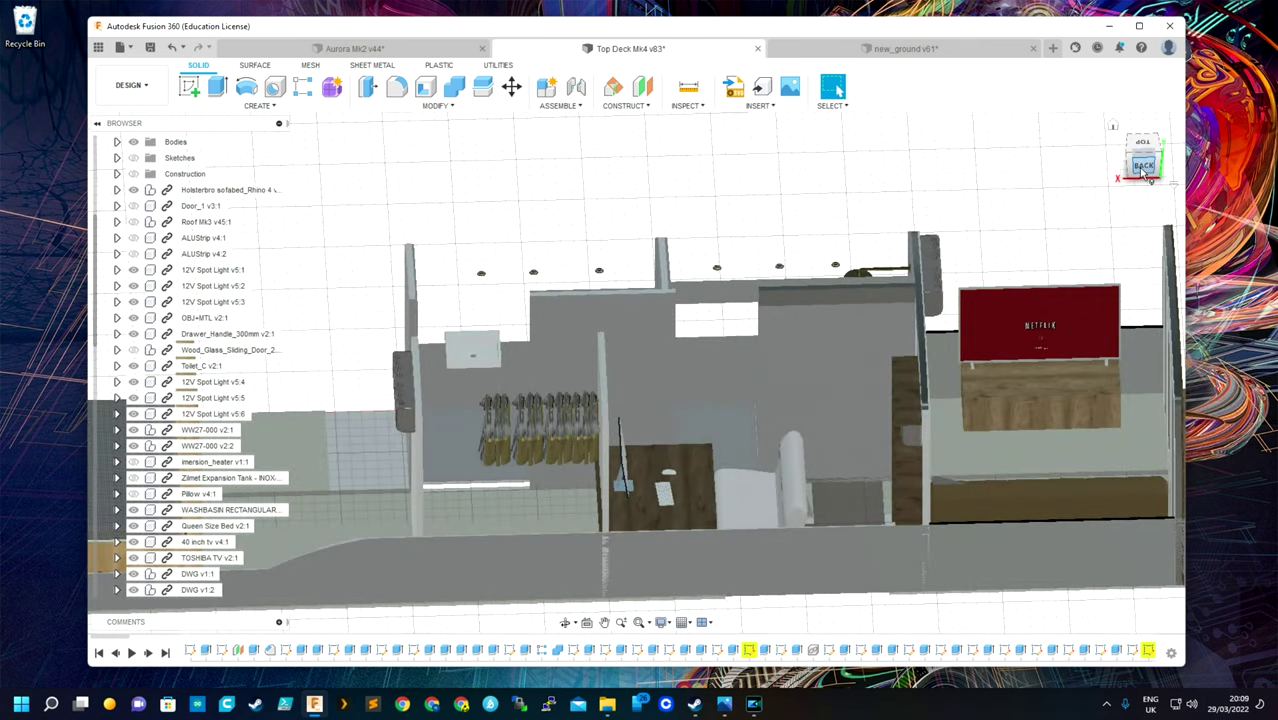
# Orbit to an angled overview showing the shower, toilet and washbasin
pyautogui.keyDown('shift'); pyautogui.moveTo(1147, 172); pyautogui.dragTo(781, 438, button='middle'); pyautogui.keyUp('shift')
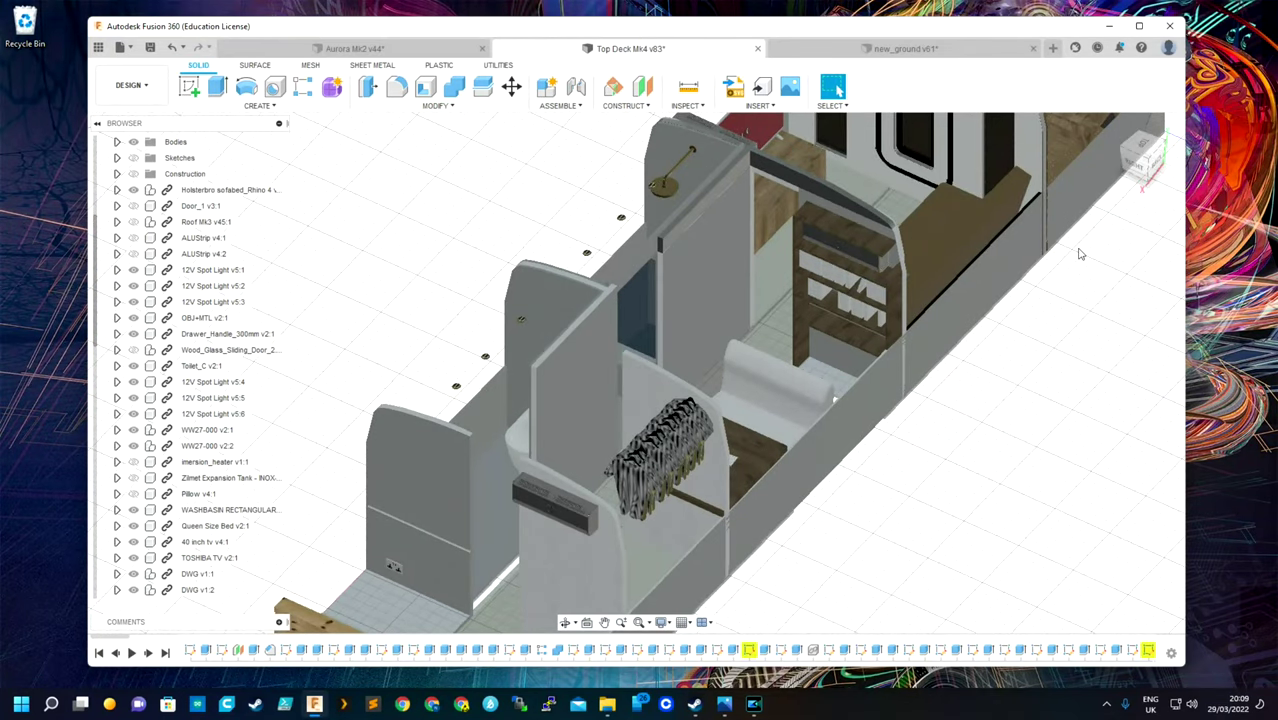
pyautogui.scroll(2, 618, 478)
pyautogui.scroll(-3, 963, 287)
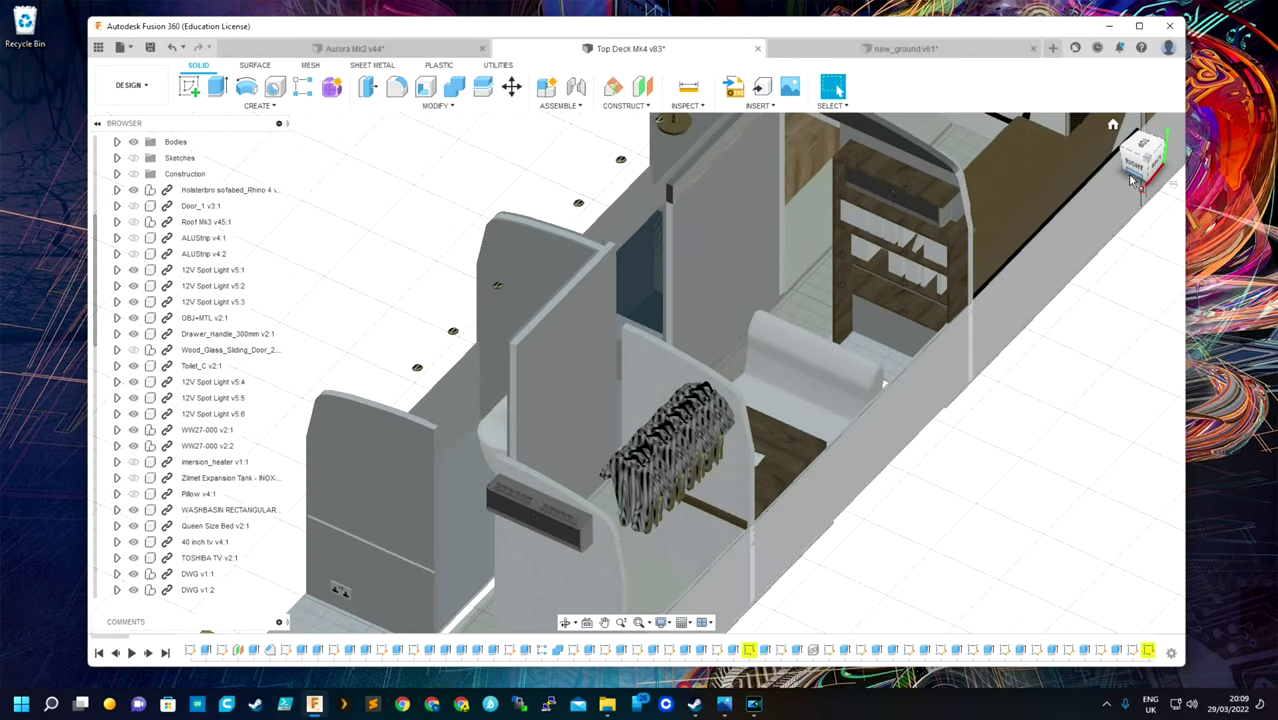
pyautogui.keyDown('shift'); pyautogui.moveTo(963, 287); pyautogui.dragTo(923, 288, button='middle'); pyautogui.keyUp('shift')
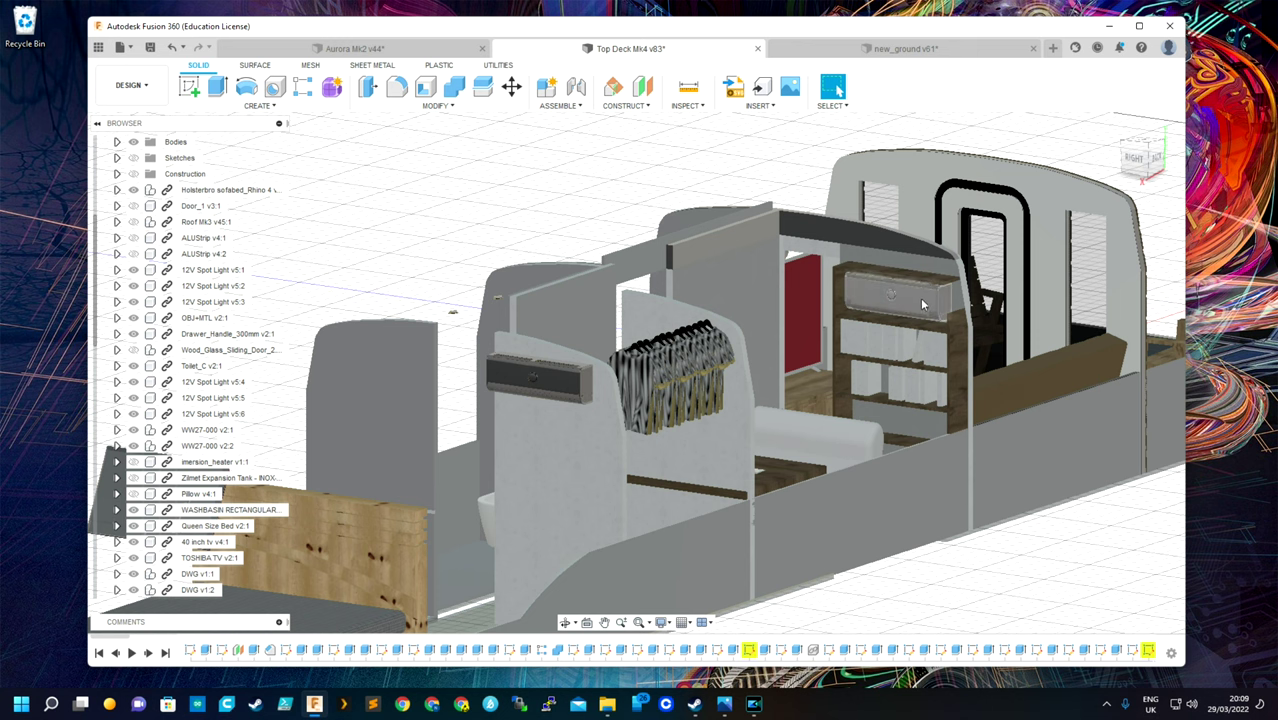
pyautogui.click(1157, 162)
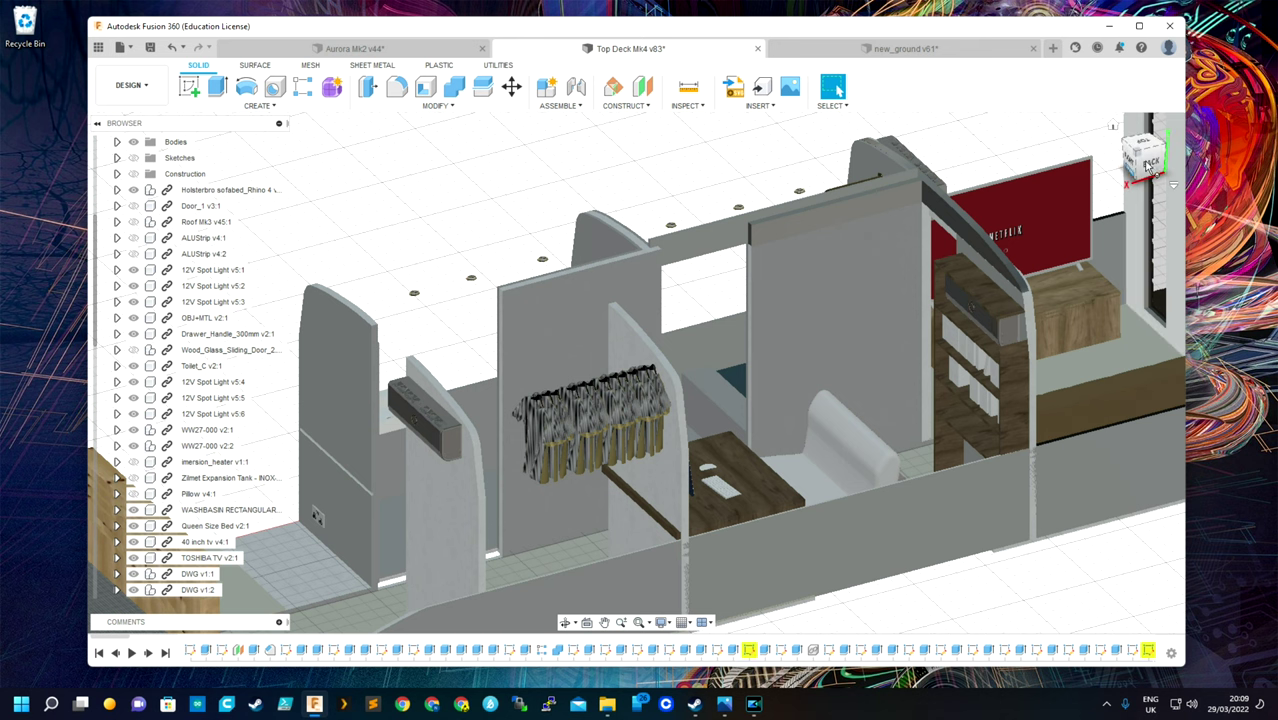
pyautogui.moveTo(636, 372)
pyautogui.keyDown('shift'); pyautogui.mouseDown(button='middle')
pyautogui.moveTo(700, 380)
pyautogui.moveTo(764, 229)
pyautogui.mouseUp(button='middle'); pyautogui.keyUp('shift')
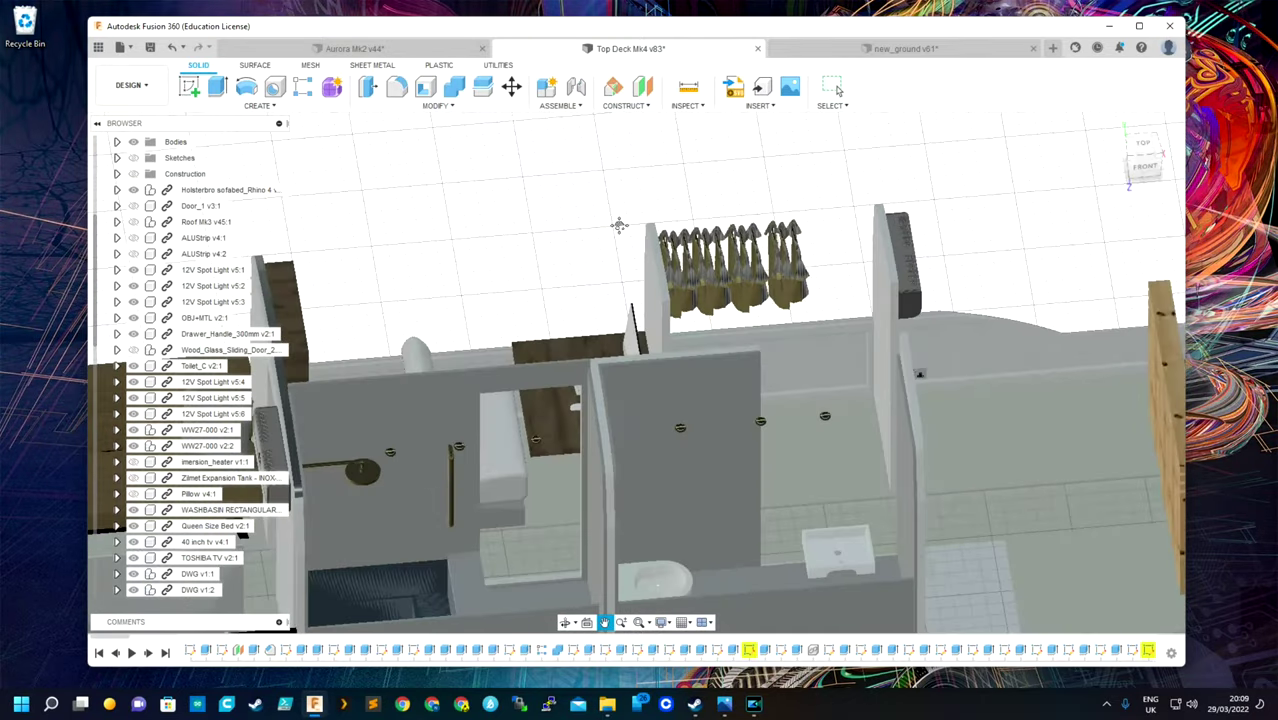
# Zoom in and orbit to look down into the bathroom and its partitions
pyautogui.scroll(5, 619, 223)
pyautogui.scroll(3, 650, 270)
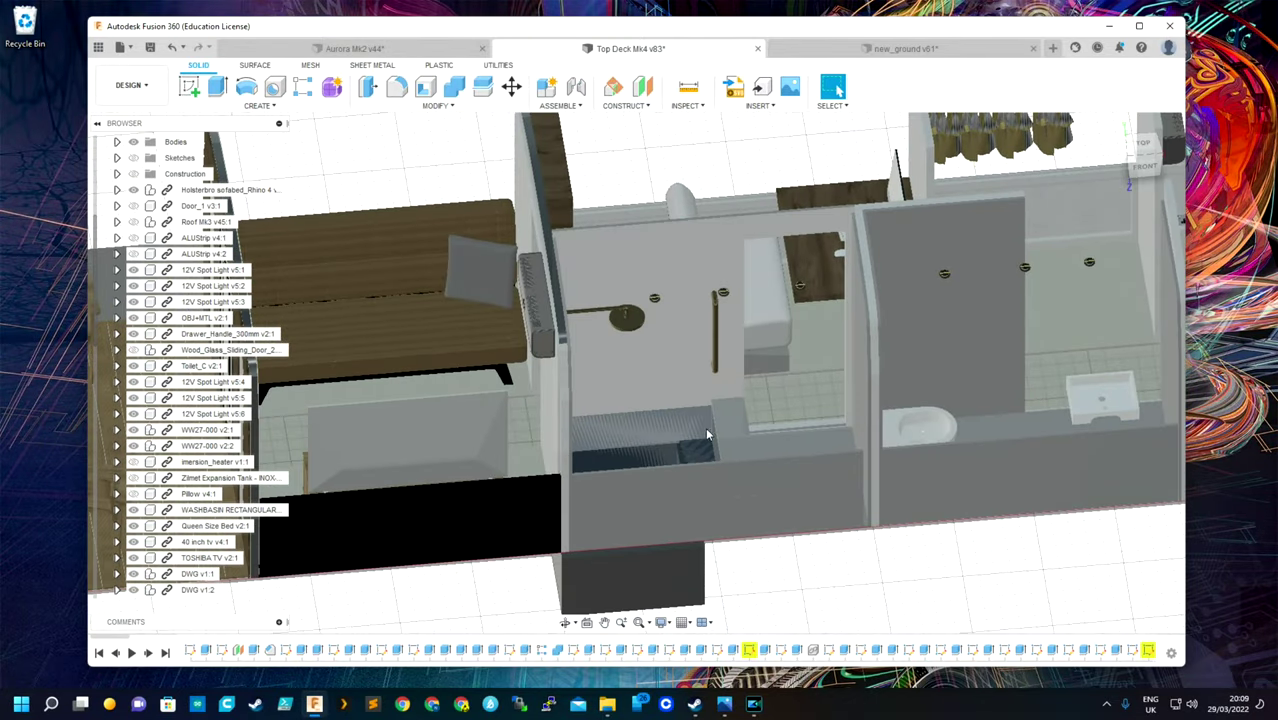
pyautogui.moveTo(705, 427)
pyautogui.keyDown('shift'); pyautogui.mouseDown(button='middle')
pyautogui.moveTo(614, 523)
pyautogui.moveTo(557, 505)
pyautogui.mouseUp(button='middle'); pyautogui.keyUp('shift')
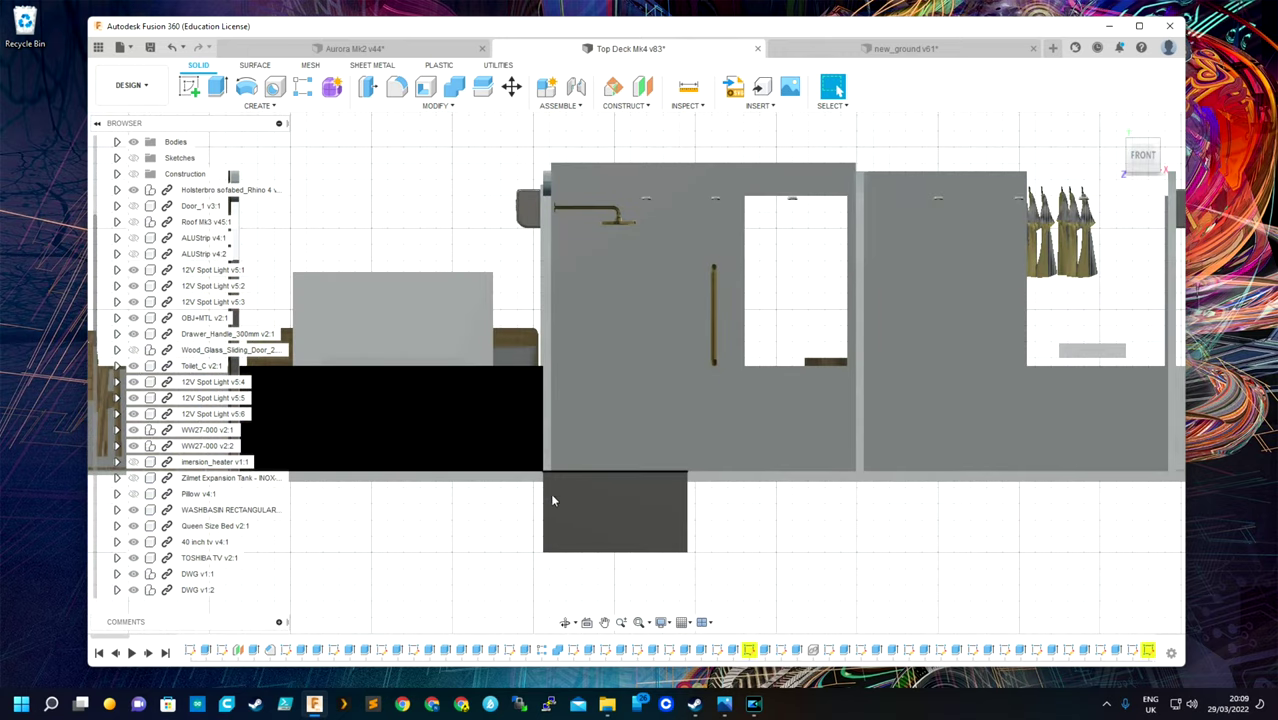
pyautogui.keyDown('shift'); pyautogui.moveTo(659, 552); pyautogui.dragTo(941, 330, button='middle'); pyautogui.keyUp('shift')
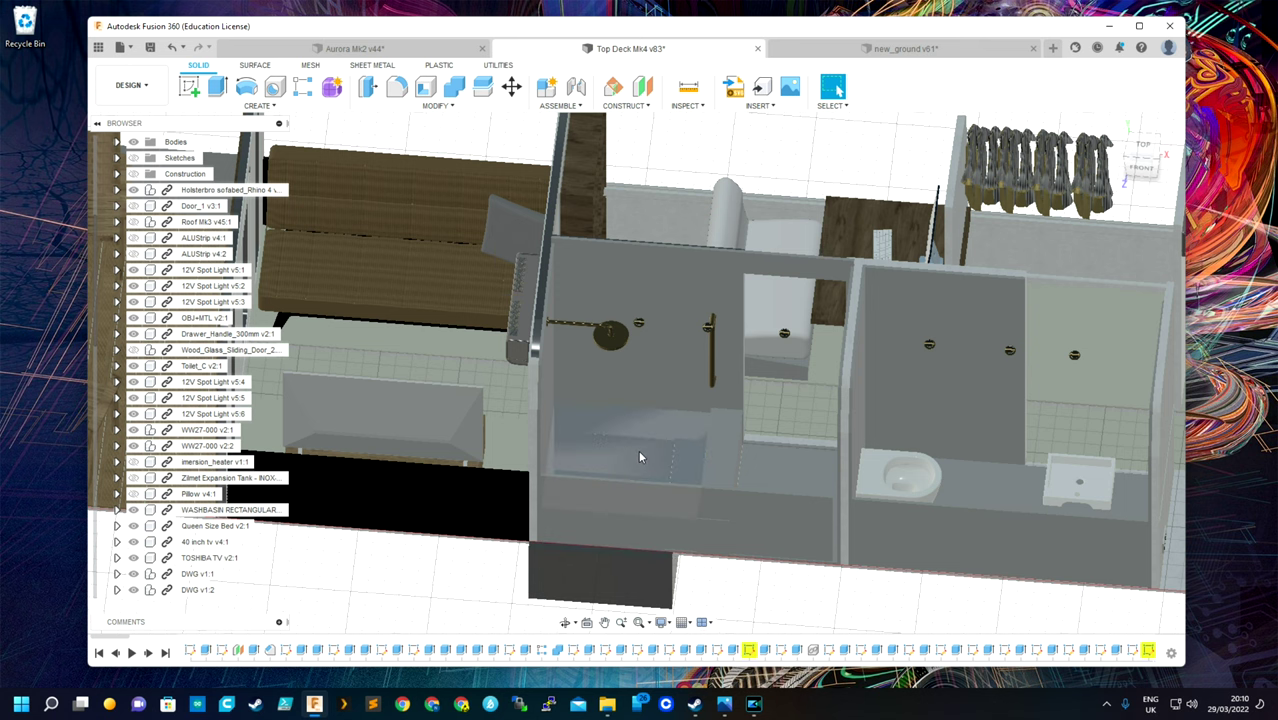
pyautogui.moveTo(1140, 172)
pyautogui.mouseDown()
pyautogui.moveTo(1163, 167)
pyautogui.moveTo(1140, 172)
pyautogui.mouseUp()
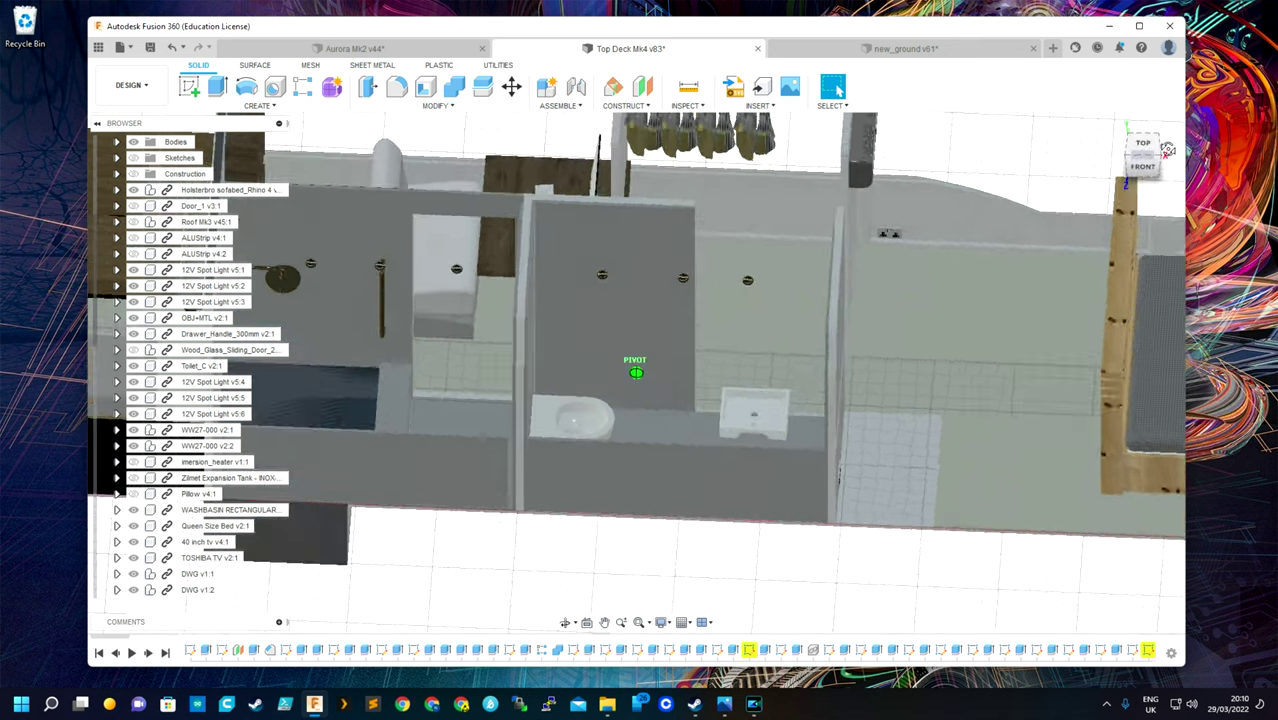
pyautogui.moveTo(1138, 172); pyautogui.dragTo(724, 416)
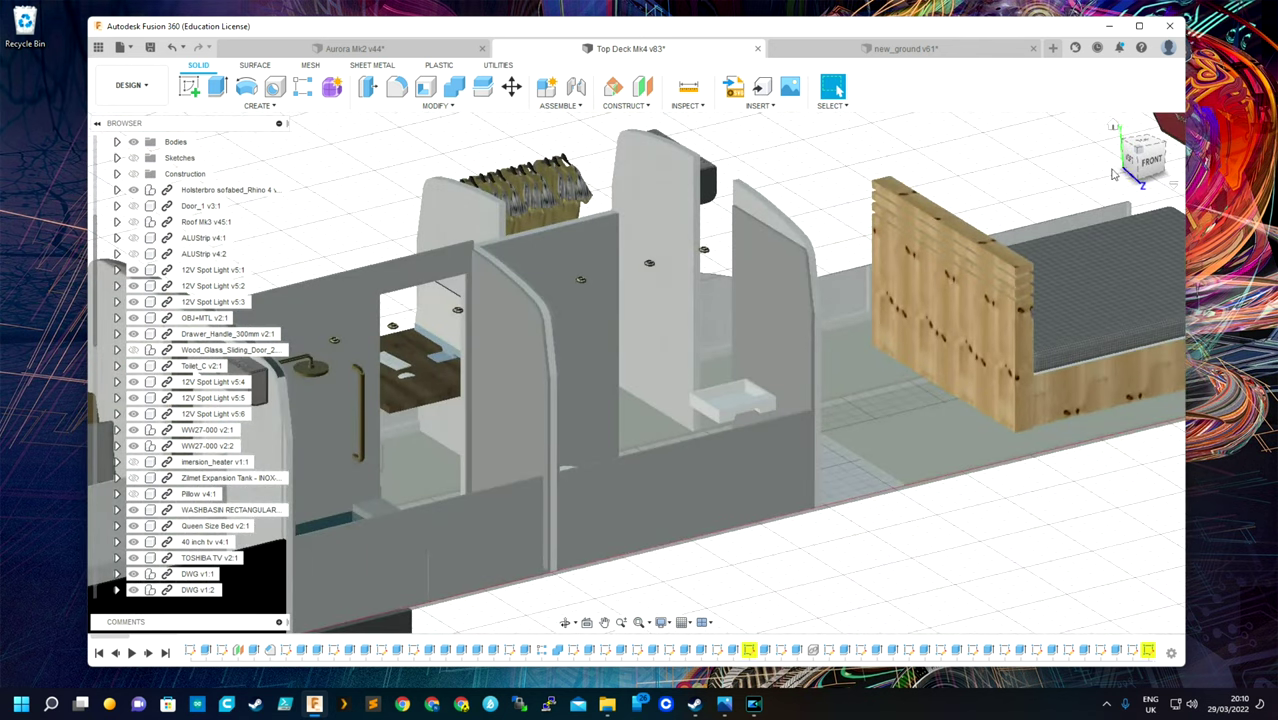
# Orbit around the interior and pan until the double bed and angled TV are centred
pyautogui.keyDown('shift'); pyautogui.moveTo(636, 372); pyautogui.dragTo(430, 380, button='middle'); pyautogui.keyUp('shift')
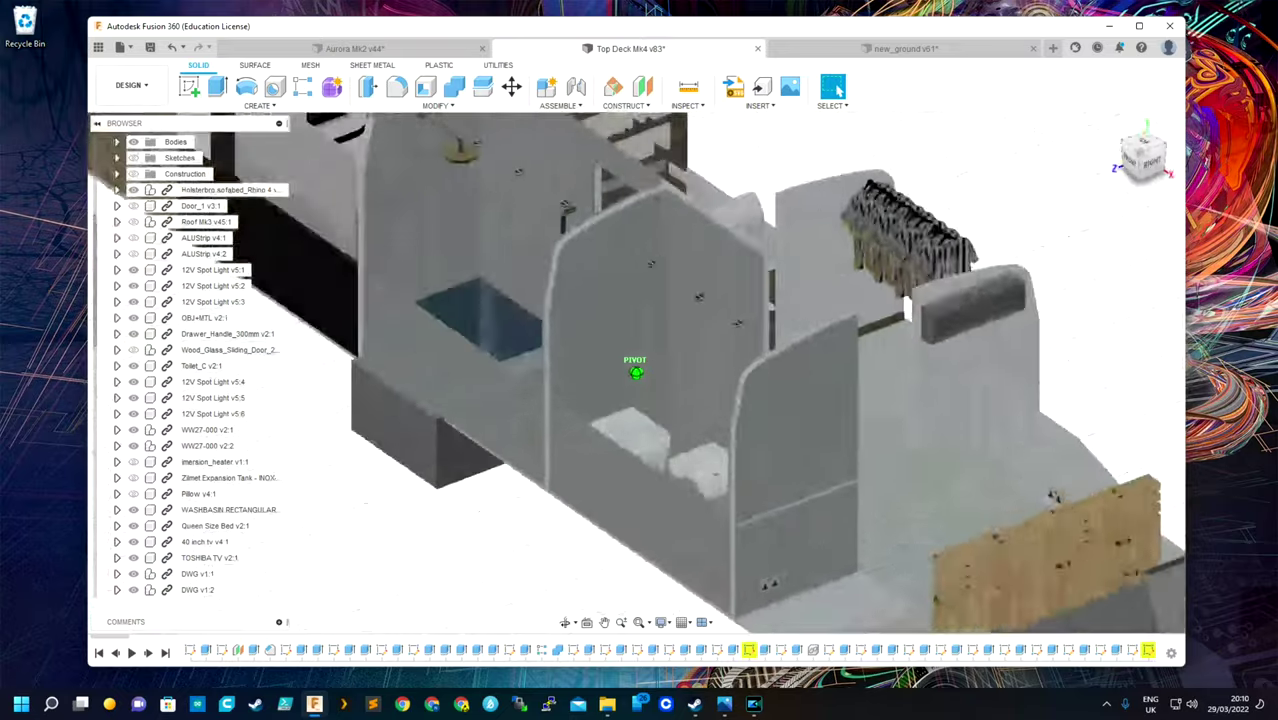
pyautogui.keyDown('shift'); pyautogui.moveTo(636, 372); pyautogui.dragTo(560, 300, button='middle'); pyautogui.keyUp('shift')
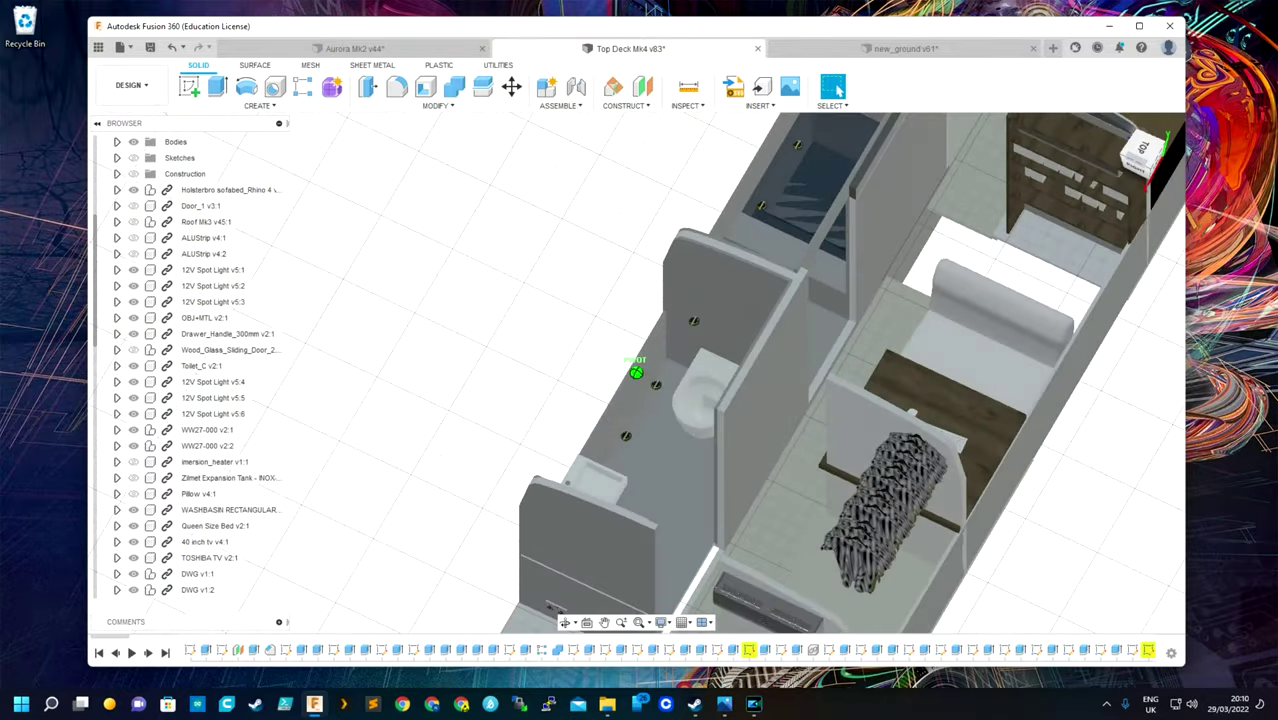
pyautogui.moveTo(636, 372)
pyautogui.keyDown('shift'); pyautogui.mouseDown(button='middle')
pyautogui.moveTo(700, 380)
pyautogui.moveTo(636, 430)
pyautogui.mouseUp(button='middle'); pyautogui.keyUp('shift')
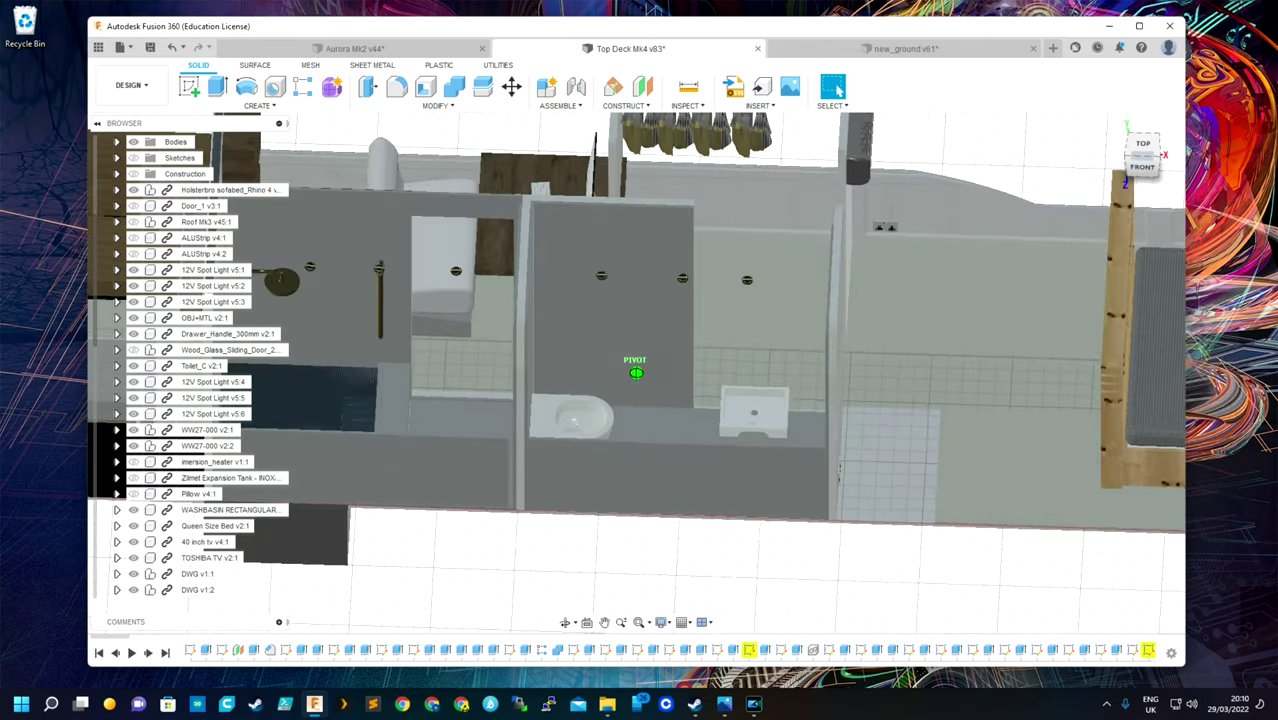
pyautogui.moveTo(636, 372)
pyautogui.keyDown('shift'); pyautogui.mouseDown(button='middle')
pyautogui.moveTo(625, 340)
pyautogui.moveTo(636, 330)
pyautogui.moveTo(636, 384)
pyautogui.mouseUp(button='middle'); pyautogui.keyUp('shift')
pyautogui.moveTo(1010, 240); pyautogui.dragTo(567, 255, button='middle')
pyautogui.keyDown('shift'); pyautogui.moveTo(636, 370); pyautogui.dragTo(633, 365, button='middle'); pyautogui.keyUp('shift')
pyautogui.moveTo(900, 250)
pyautogui.mouseDown(button='middle')
pyautogui.moveTo(1034, 259)
pyautogui.moveTo(935, 271)
pyautogui.mouseUp(button='middle')
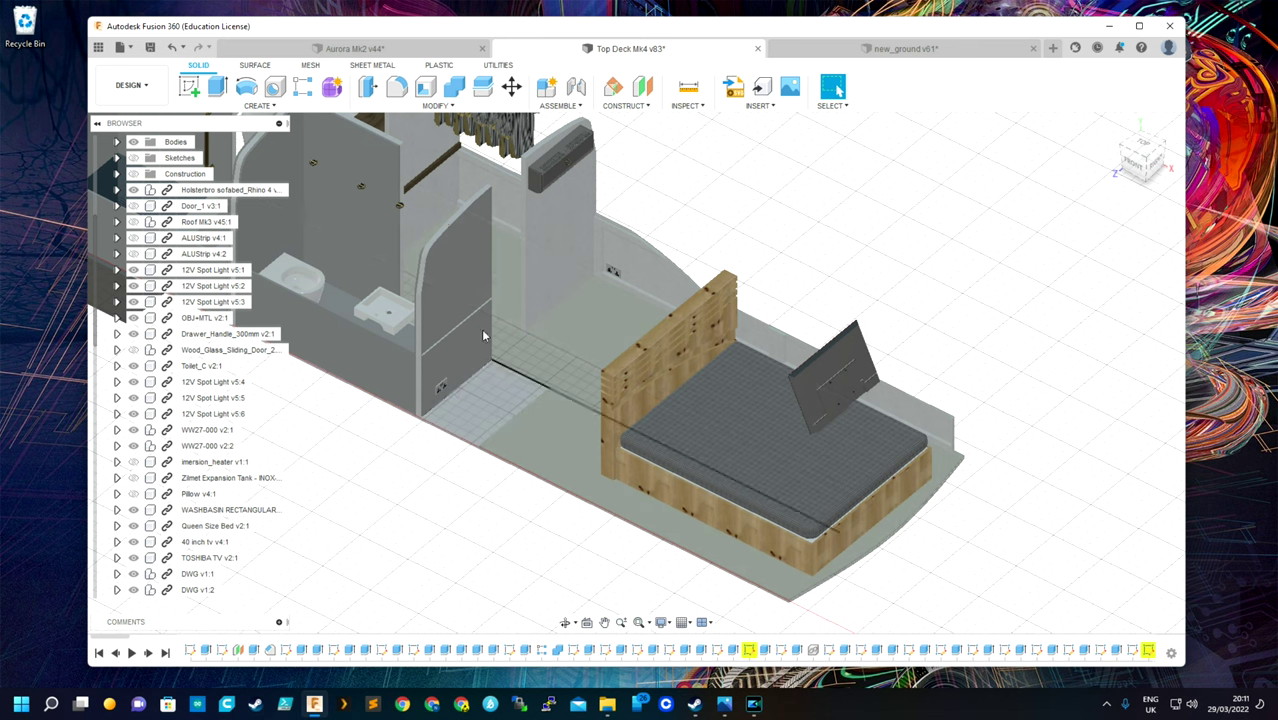
pyautogui.moveTo(1140, 160)
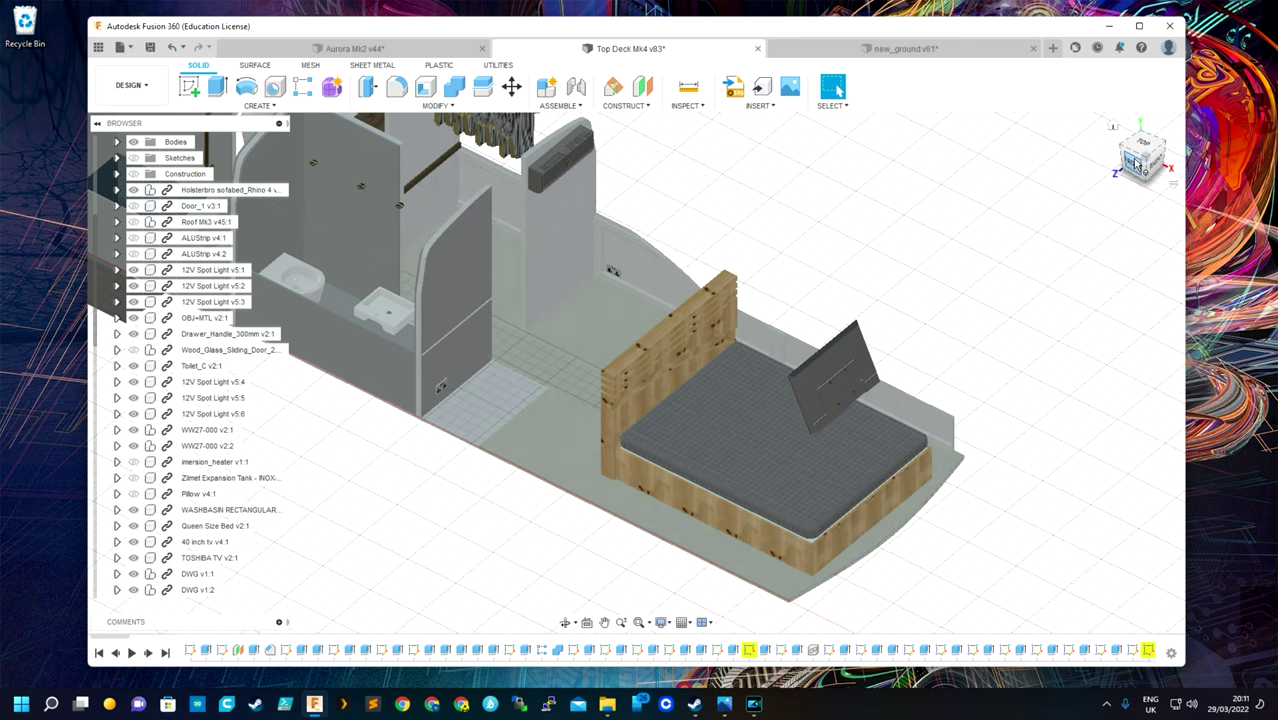
# Orbit around the bed from the front, an angle and the back-left, then zoom in
pyautogui.keyDown('shift'); pyautogui.moveTo(636, 373); pyautogui.dragTo(475, 387, button='middle'); pyautogui.keyUp('shift')
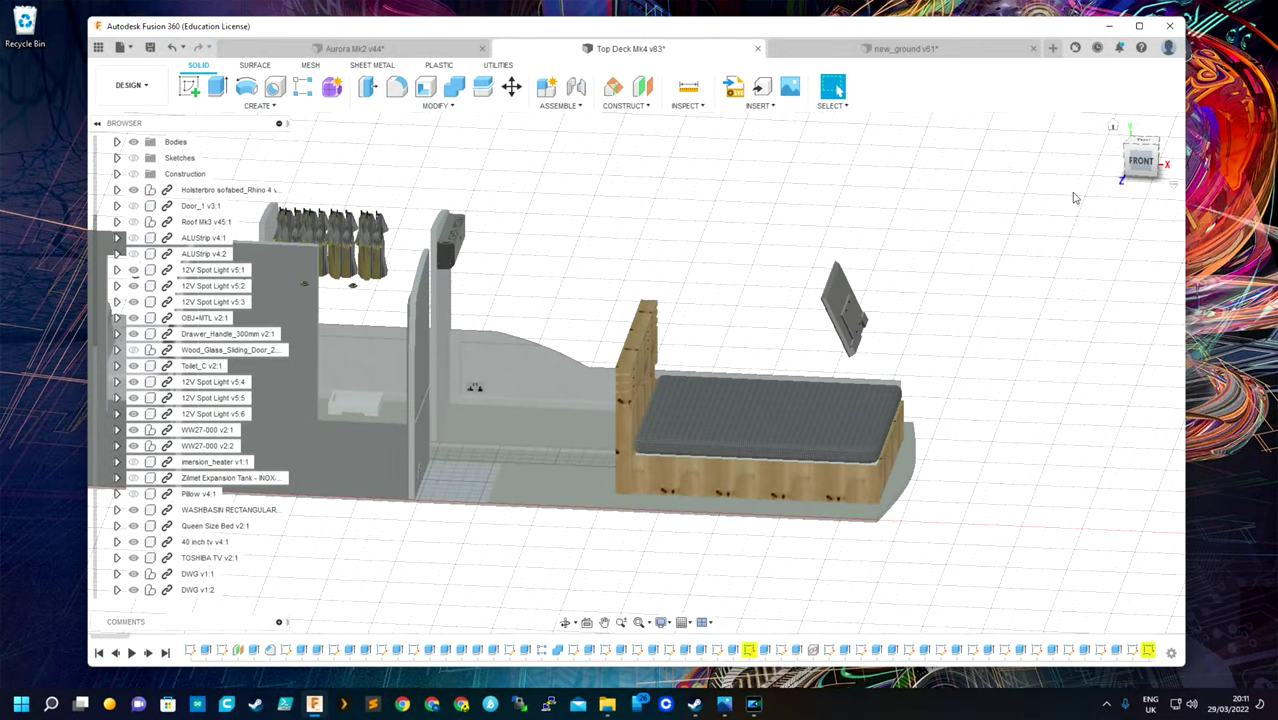
pyautogui.moveTo(640, 368)
pyautogui.keyDown('shift'); pyautogui.mouseDown(button='middle')
pyautogui.moveTo(825, 455)
pyautogui.moveTo(752, 338)
pyautogui.mouseUp(button='middle'); pyautogui.keyUp('shift')
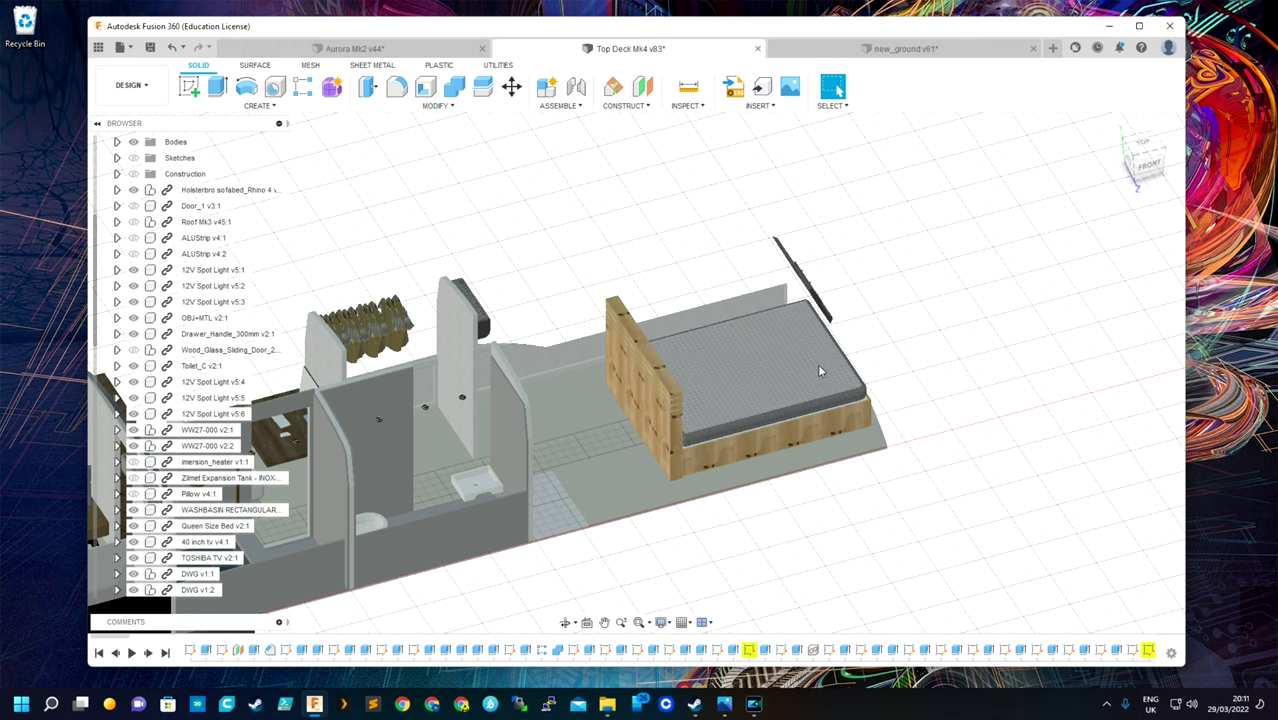
pyautogui.moveTo(1136, 168); pyautogui.dragTo(375, 373)
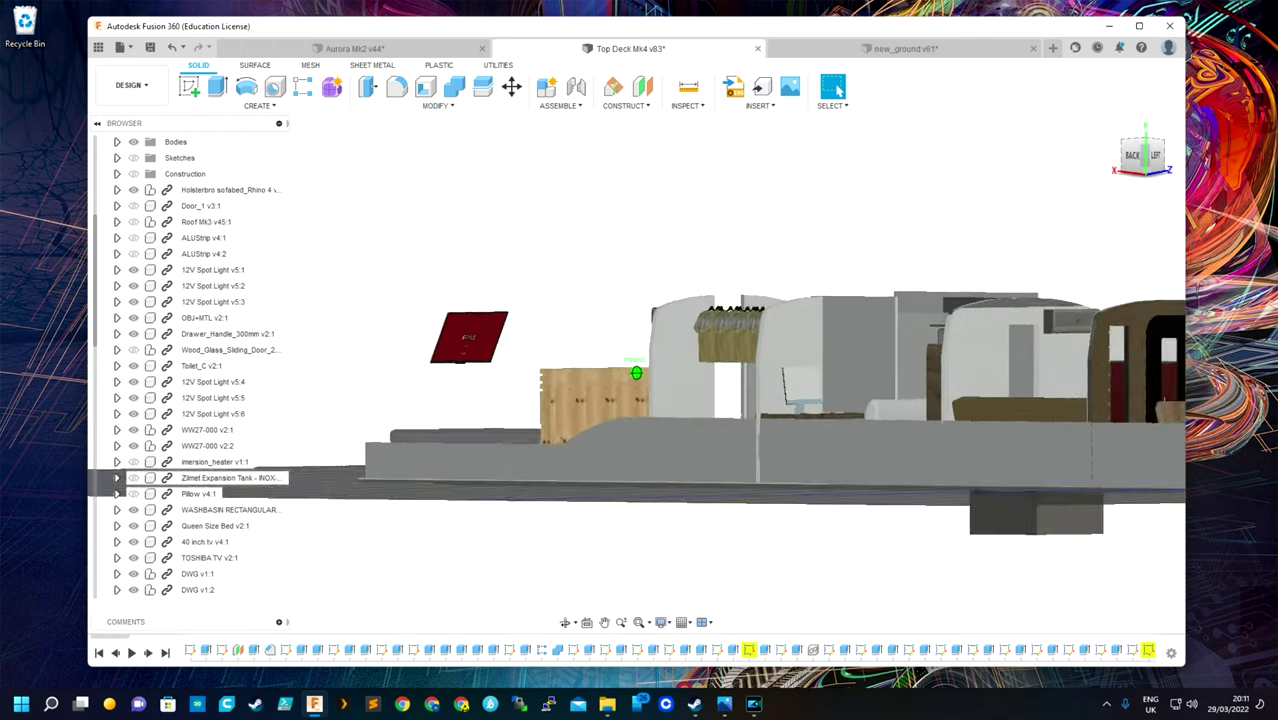
pyautogui.scroll(3, 383, 375)
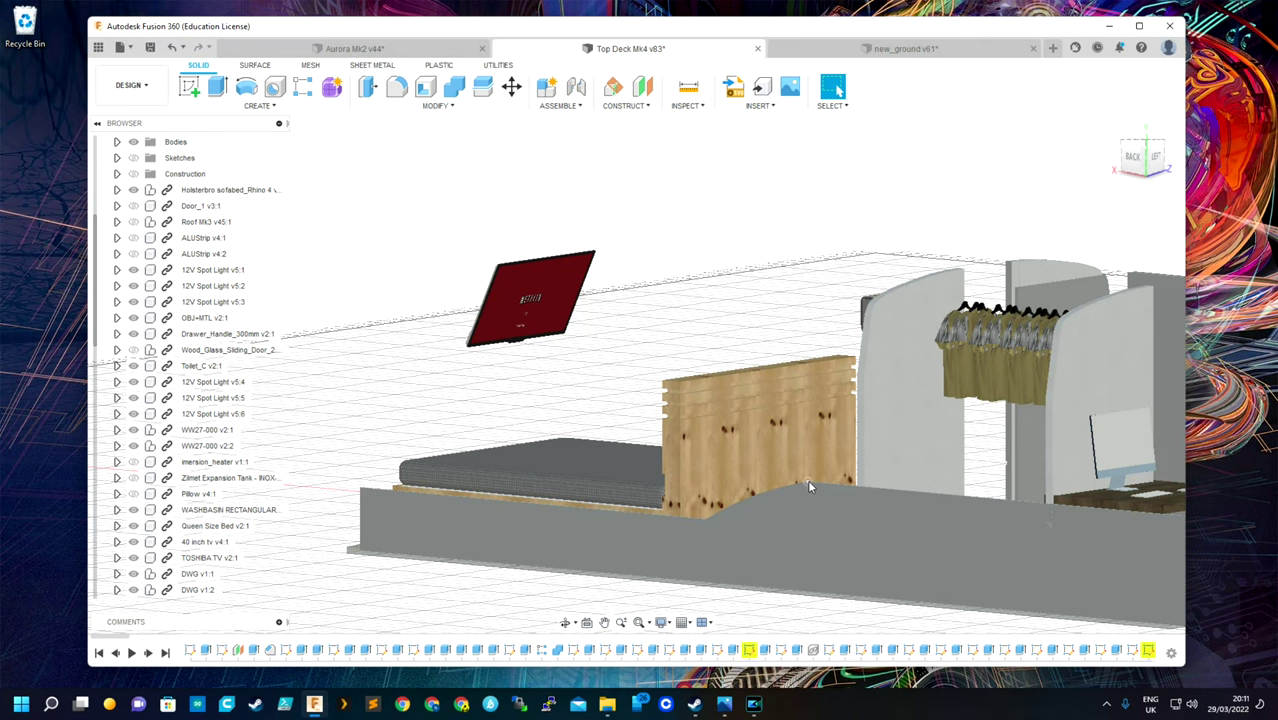
# Switch to Aurora Mk2, orbit the upper-deck front windows, then return to a side view
pyautogui.click(350, 48)
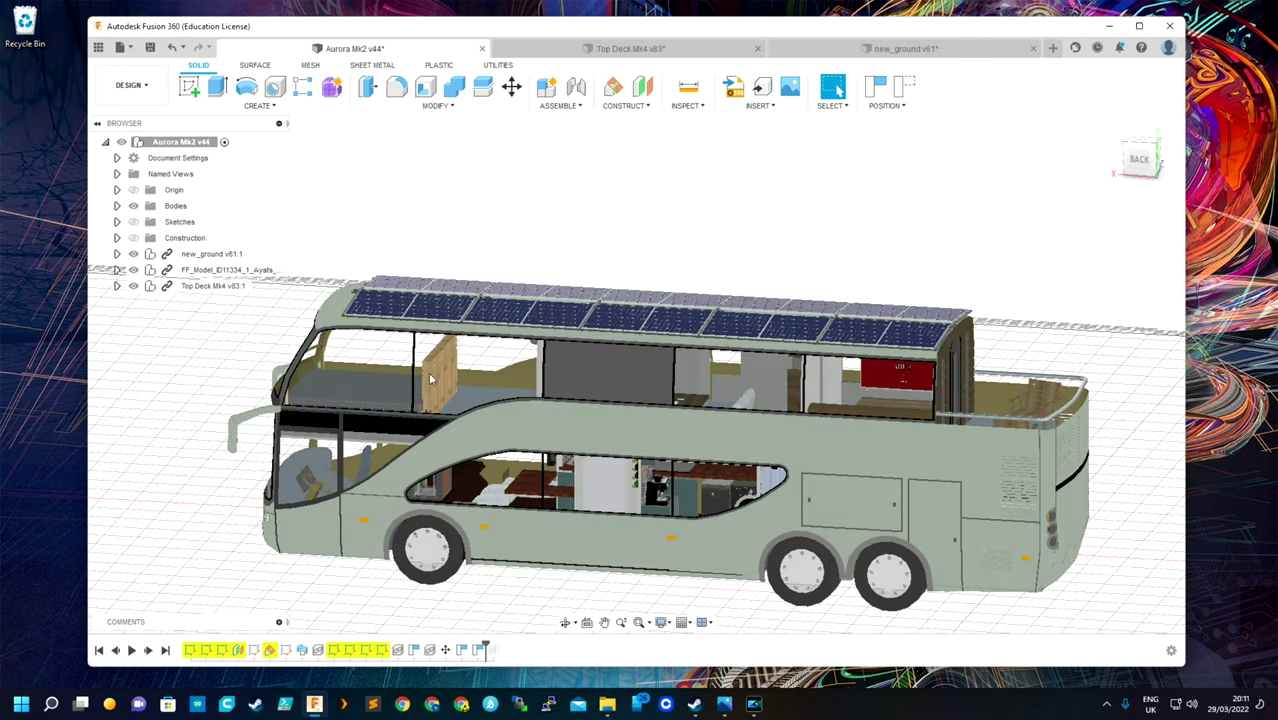
pyautogui.scroll(5, 265, 367)
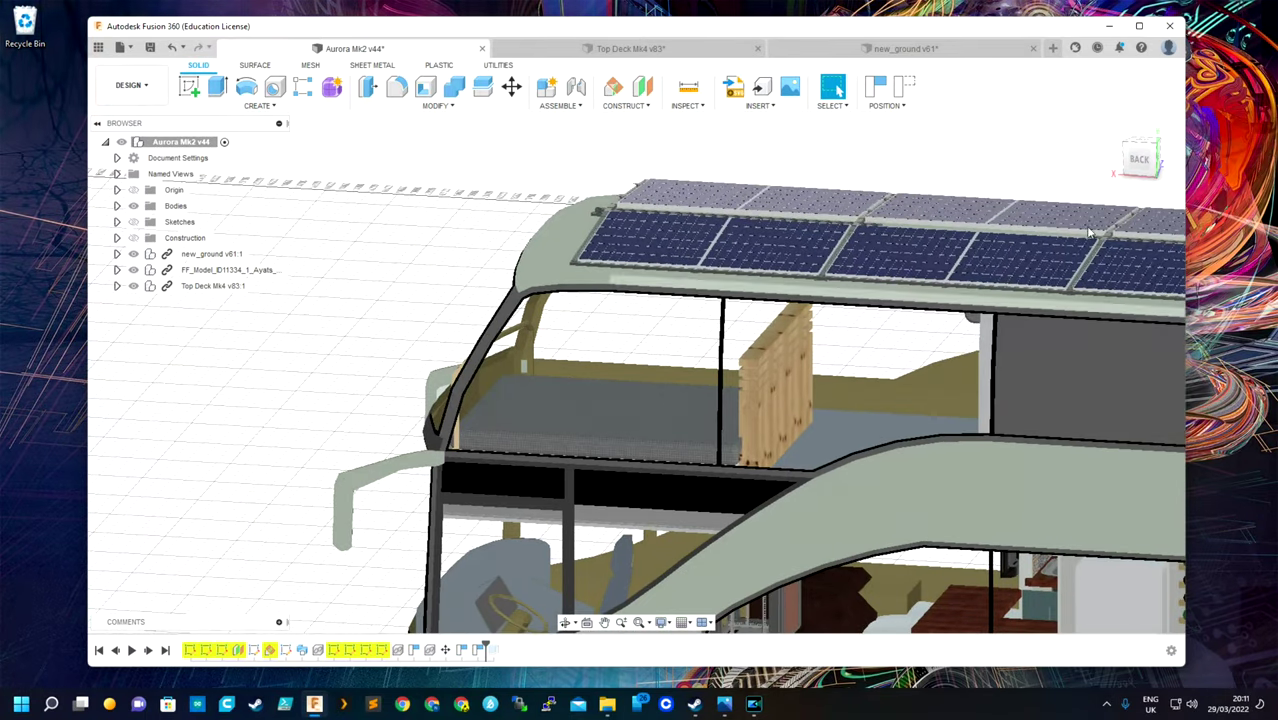
pyautogui.keyDown('shift'); pyautogui.moveTo(636, 365); pyautogui.dragTo(527, 450, button='middle'); pyautogui.keyUp('shift')
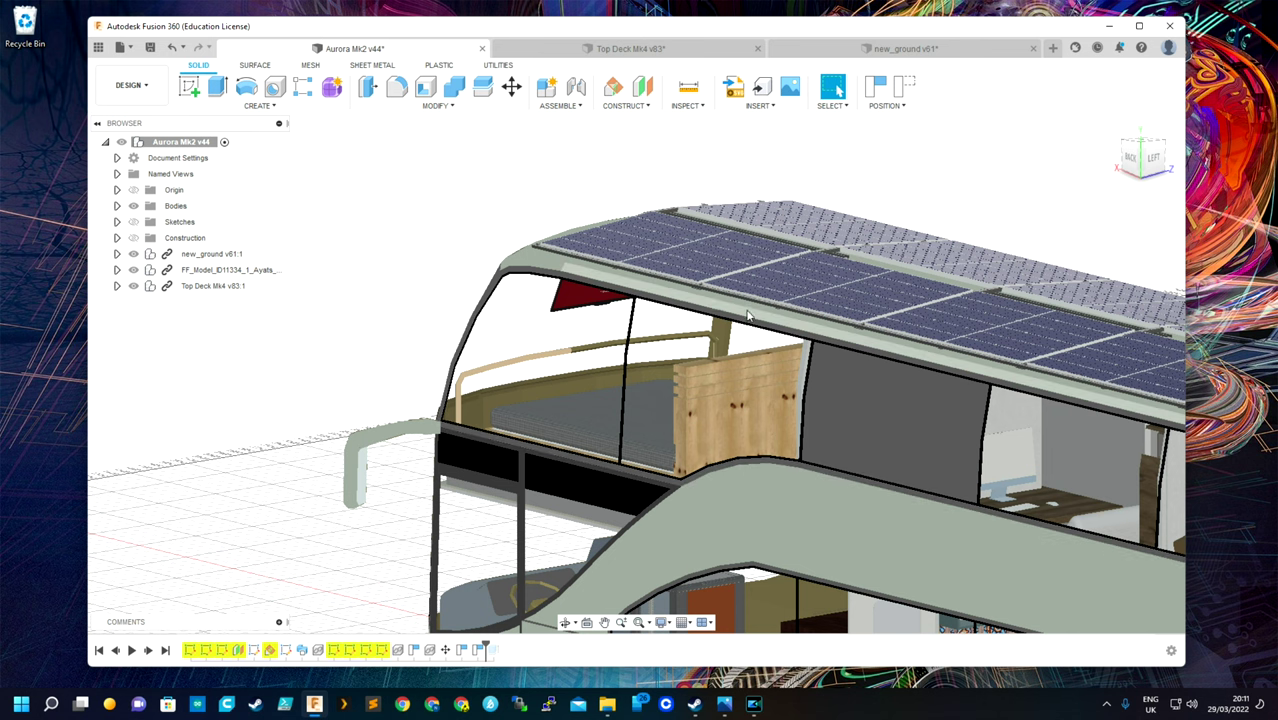
pyautogui.moveTo(705, 375); pyautogui.dragTo(785, 330, button='middle')
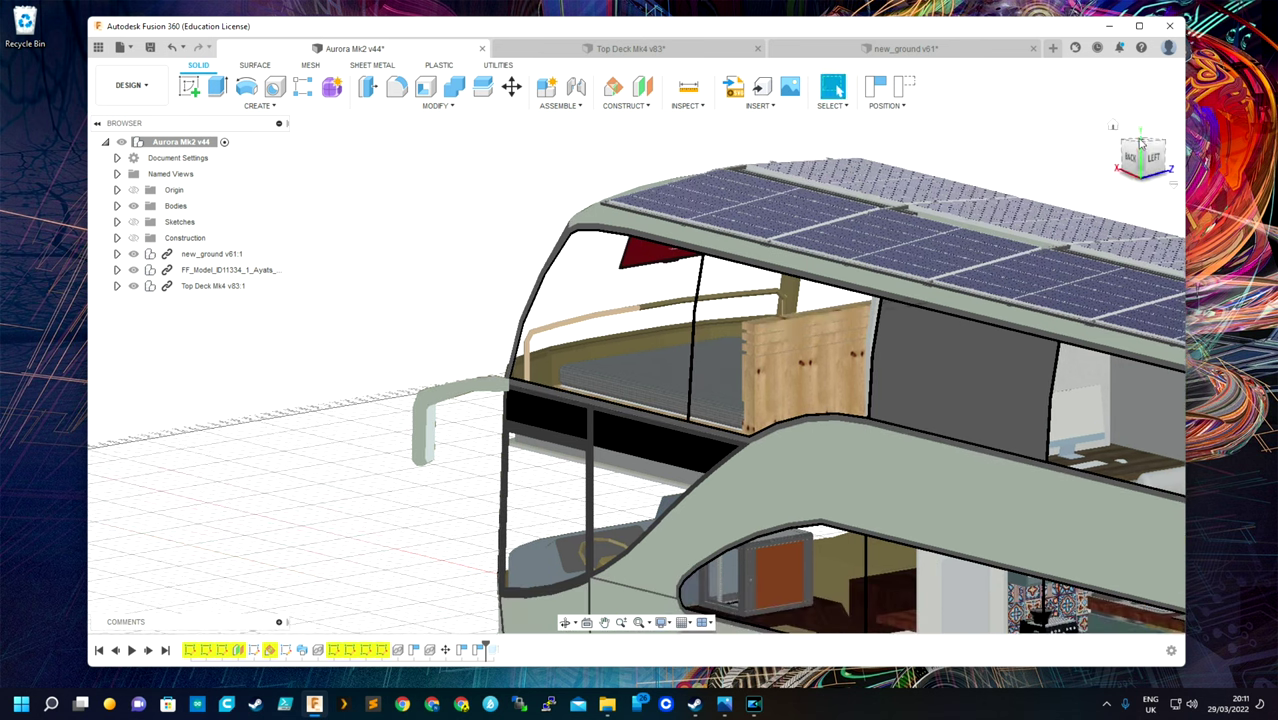
pyautogui.moveTo(636, 372)
pyautogui.keyDown('shift'); pyautogui.mouseDown(button='middle')
pyautogui.moveTo(660, 380)
pyautogui.moveTo(620, 340)
pyautogui.moveTo(1147, 158)
pyautogui.moveTo(1100, 175)
pyautogui.mouseUp(button='middle'); pyautogui.keyUp('shift')
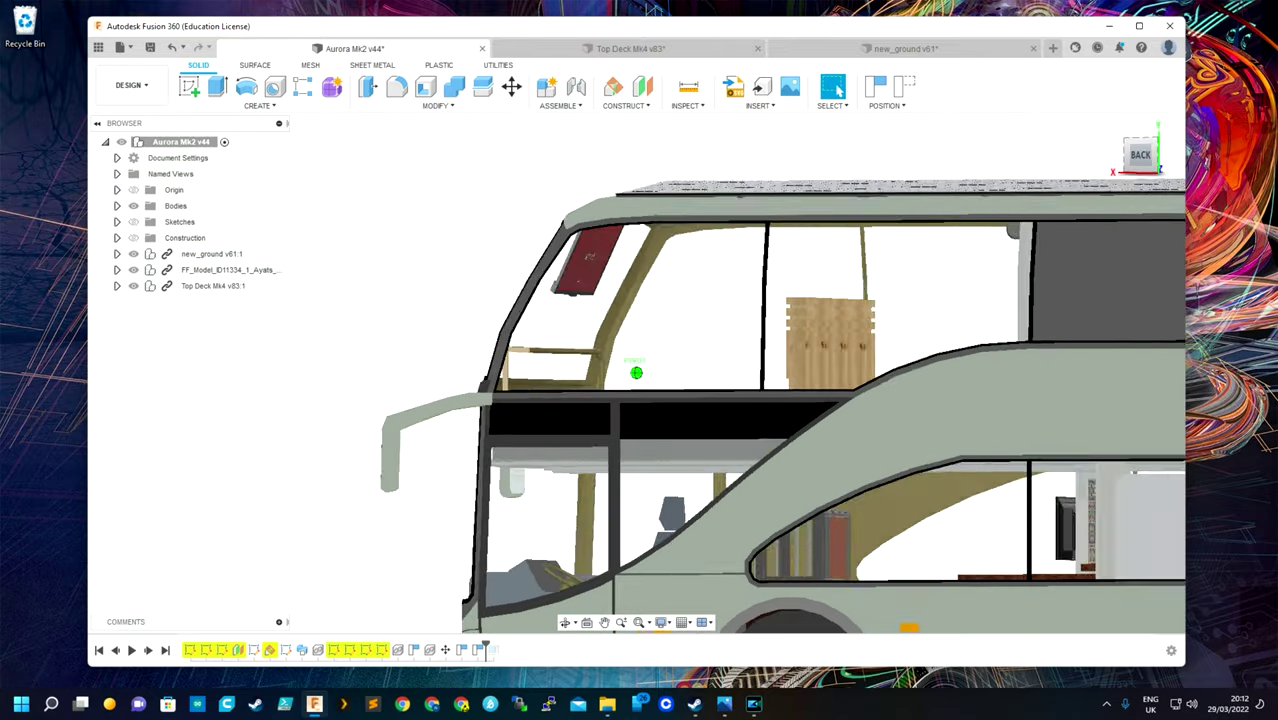
pyautogui.keyDown('shift'); pyautogui.moveTo(636, 372); pyautogui.dragTo(620, 287, button='middle'); pyautogui.keyUp('shift')
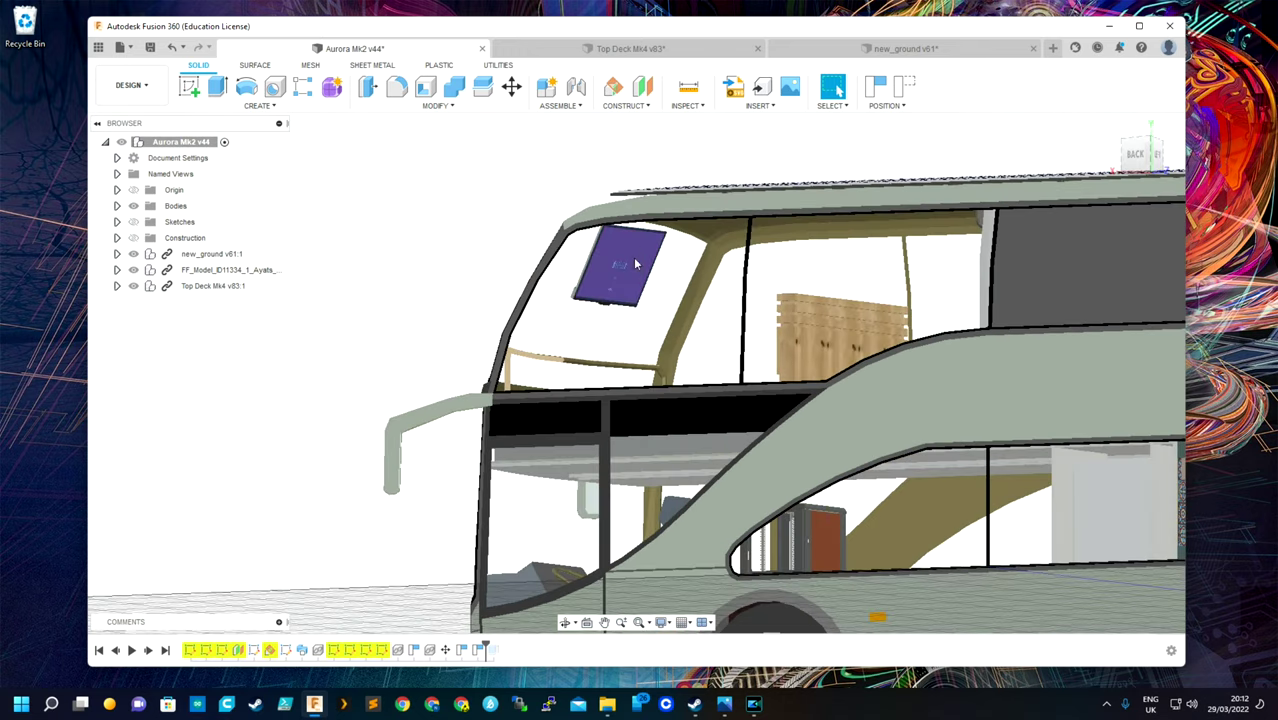
pyautogui.click(1125, 161)
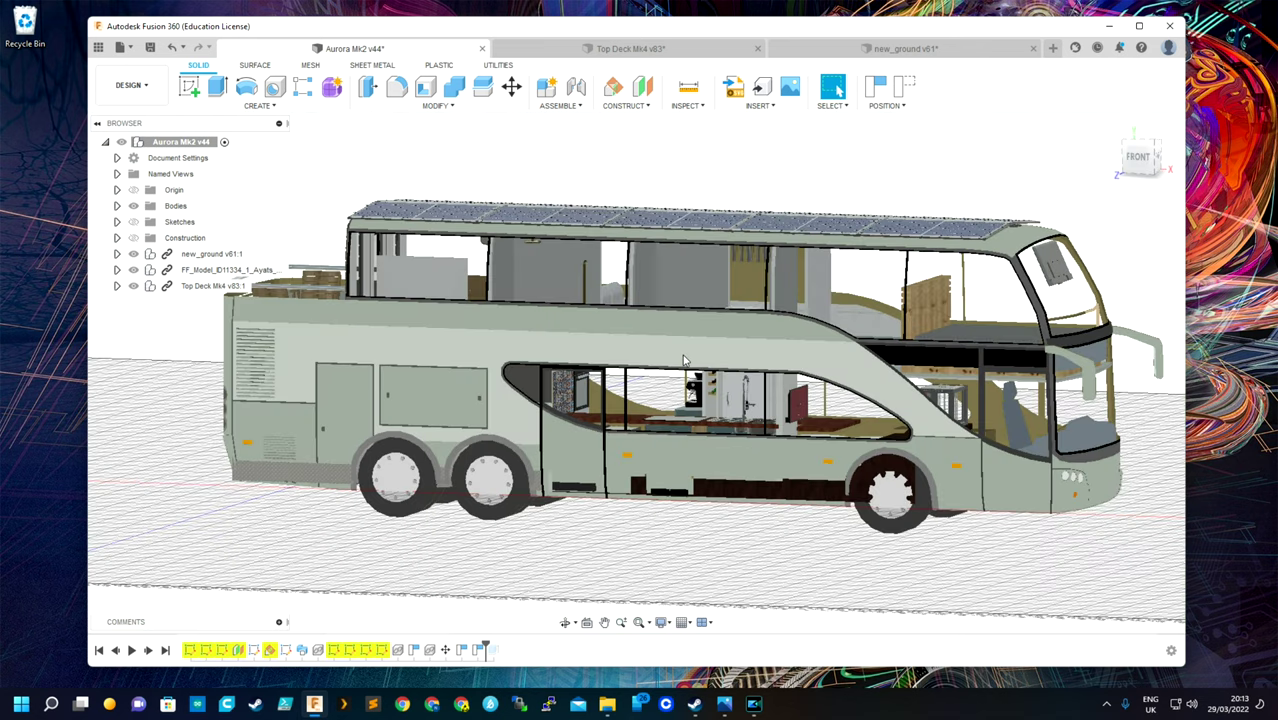
# Set an elevated isometric view of the whole coach using the ViewCube corner
pyautogui.click(1158, 142)
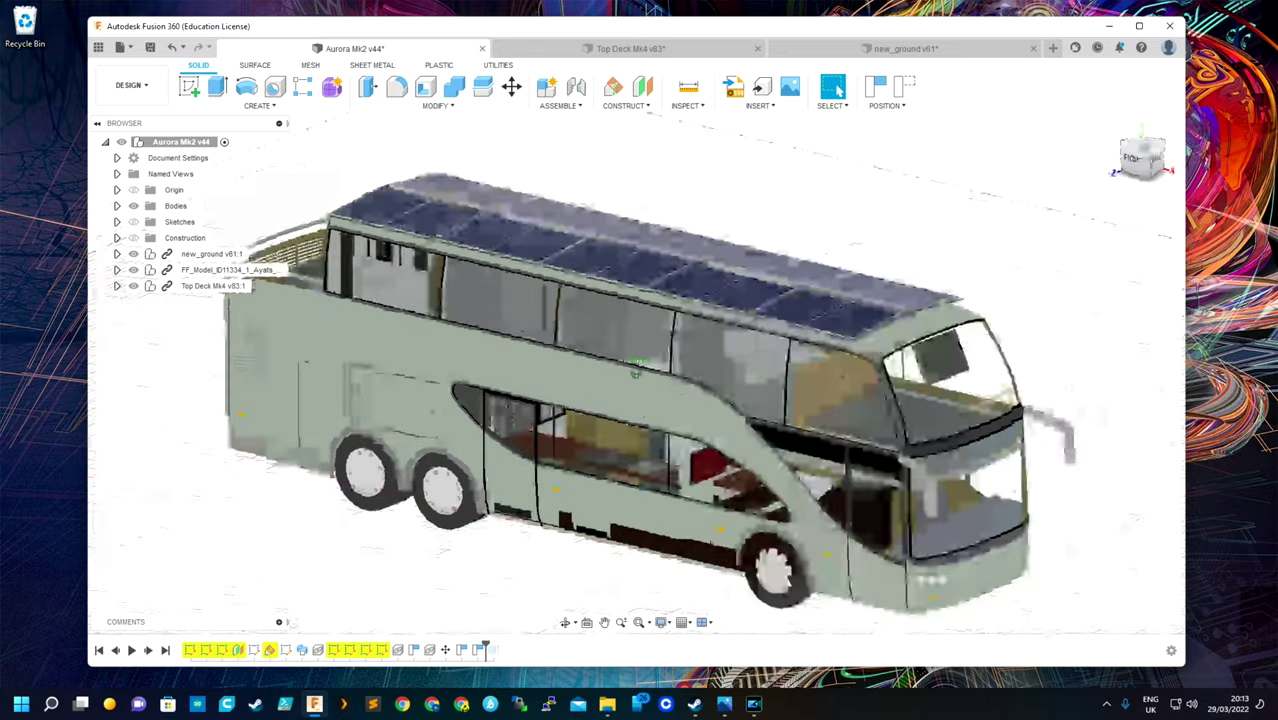